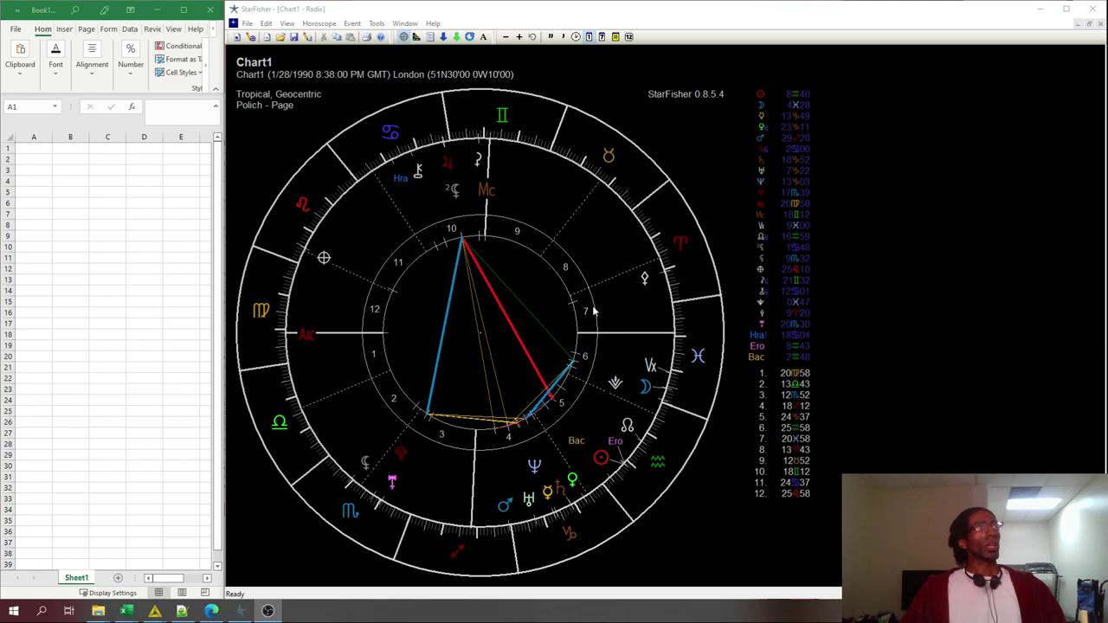
Combine the Chart1 and Chart2 events in time and space and create a new Standard horoscope from the combined event.
click(352, 24)
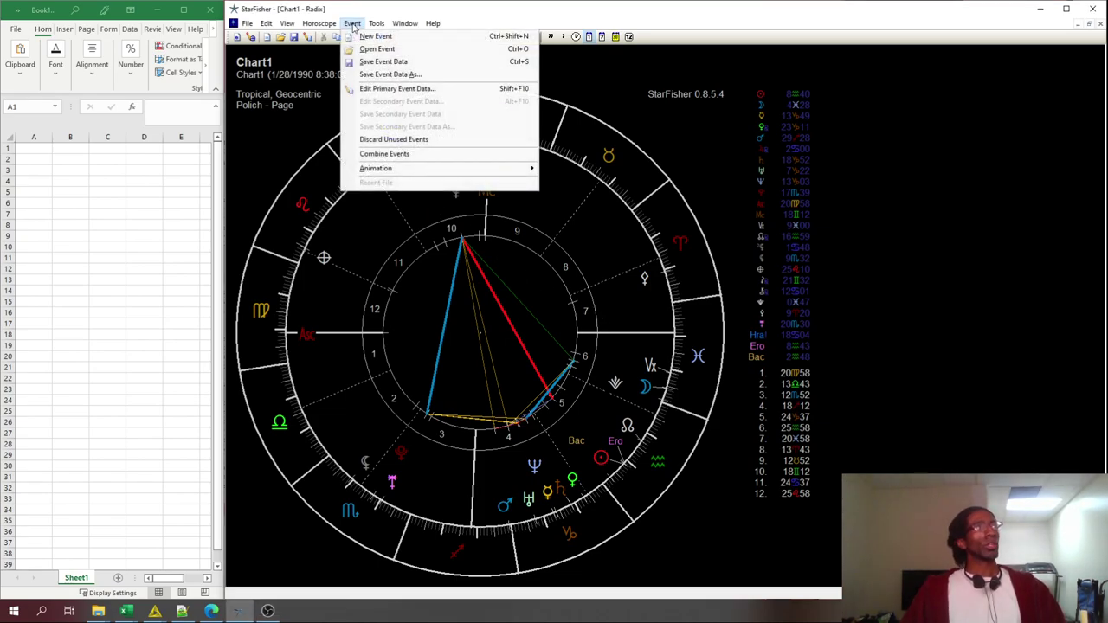
click(402, 155)
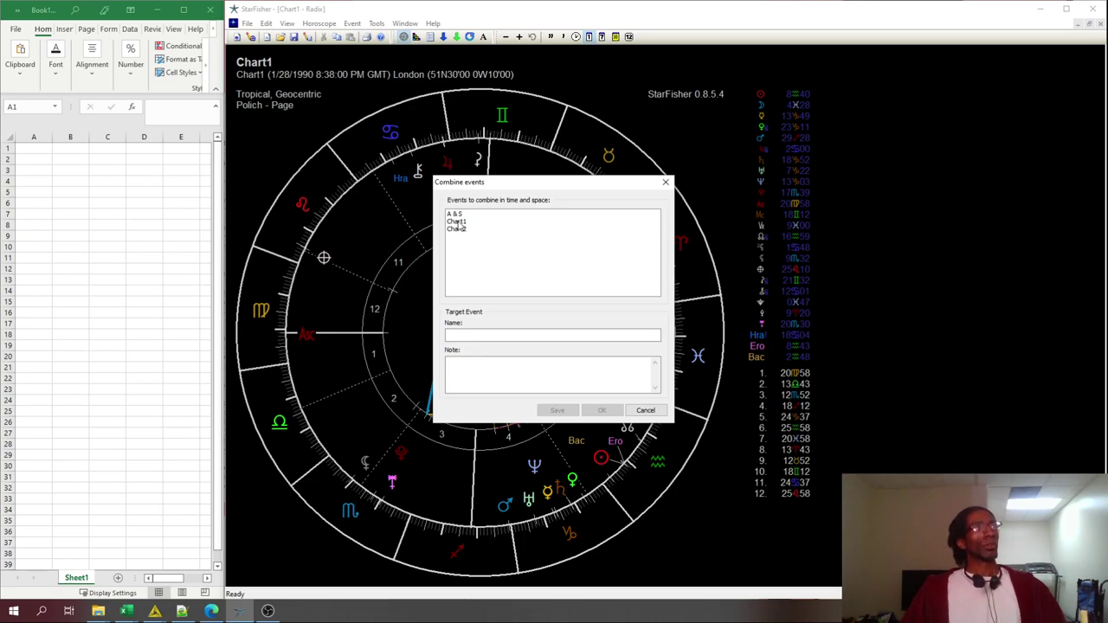
click(459, 222)
ctrl+click(460, 229)
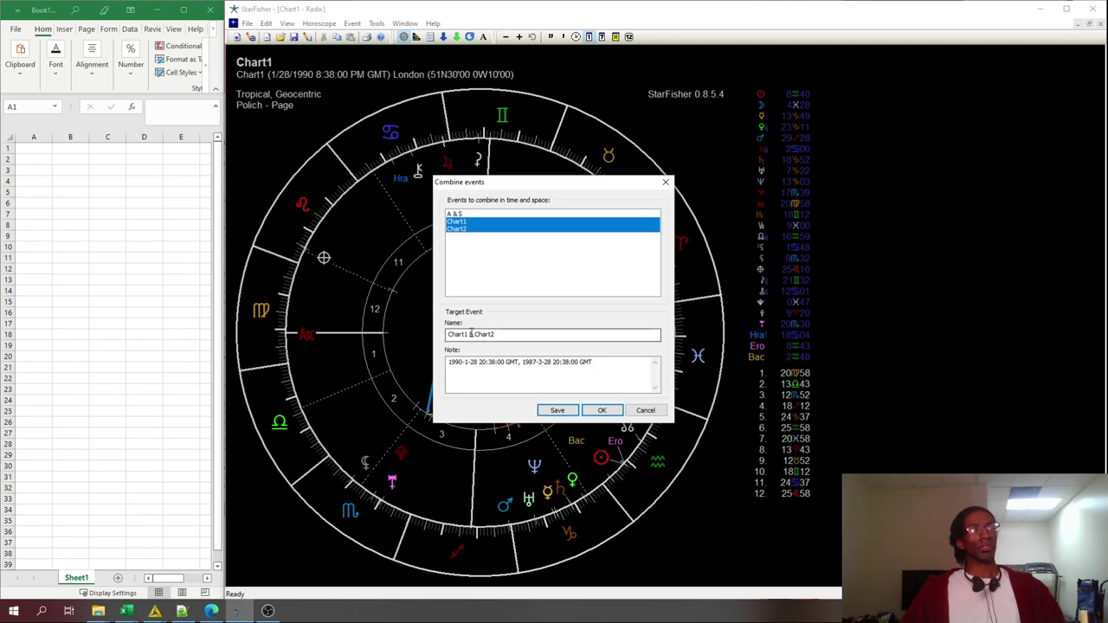
click(604, 412)
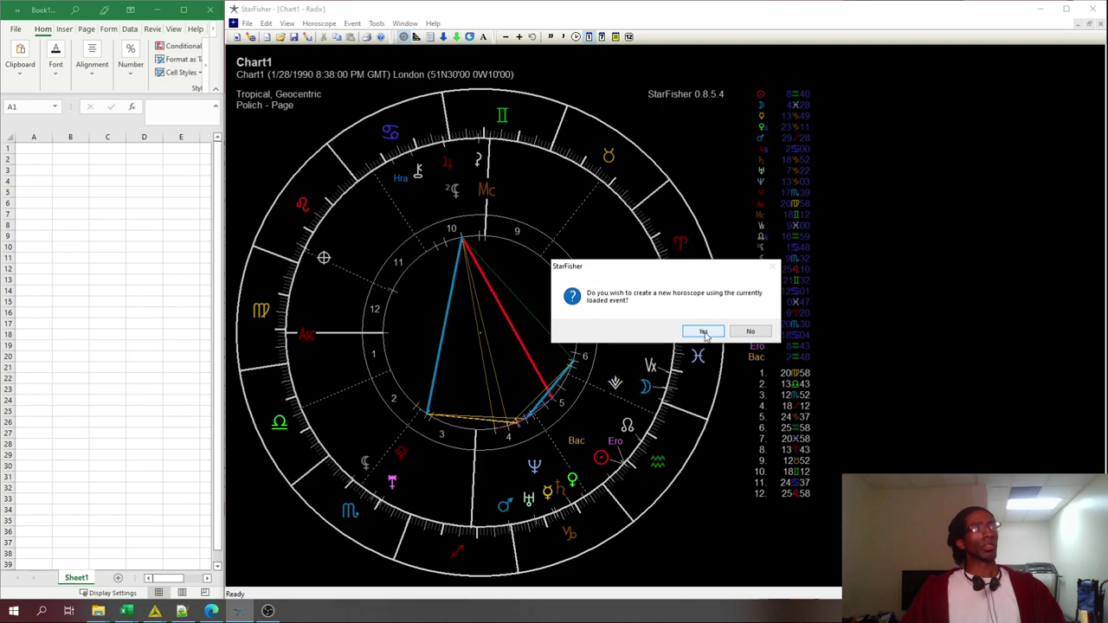
click(703, 332)
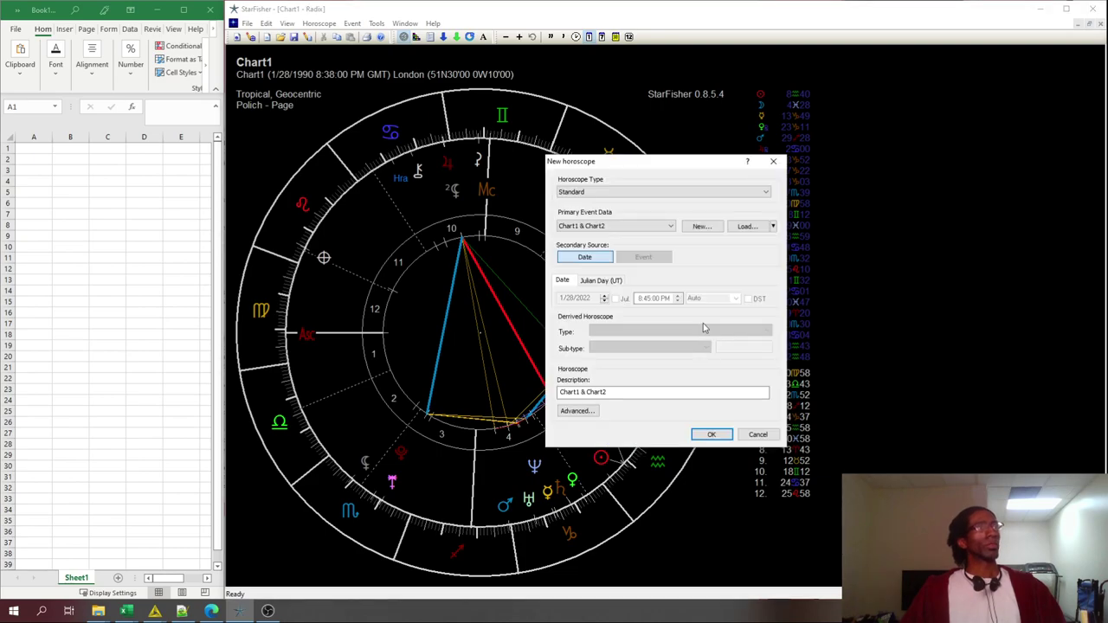
click(711, 435)
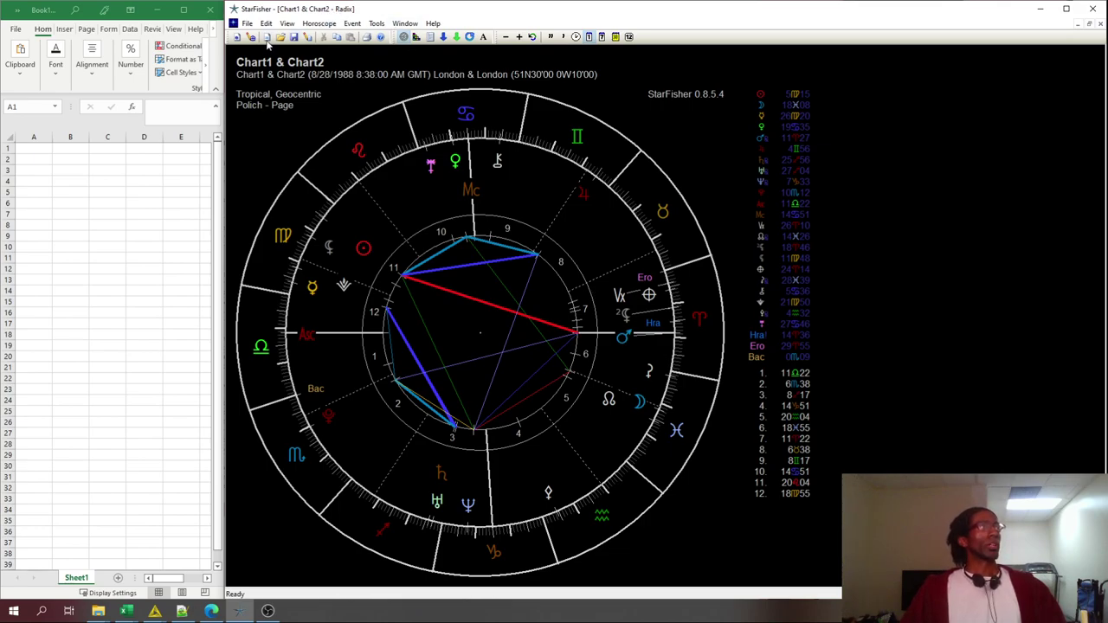
click(251, 37)
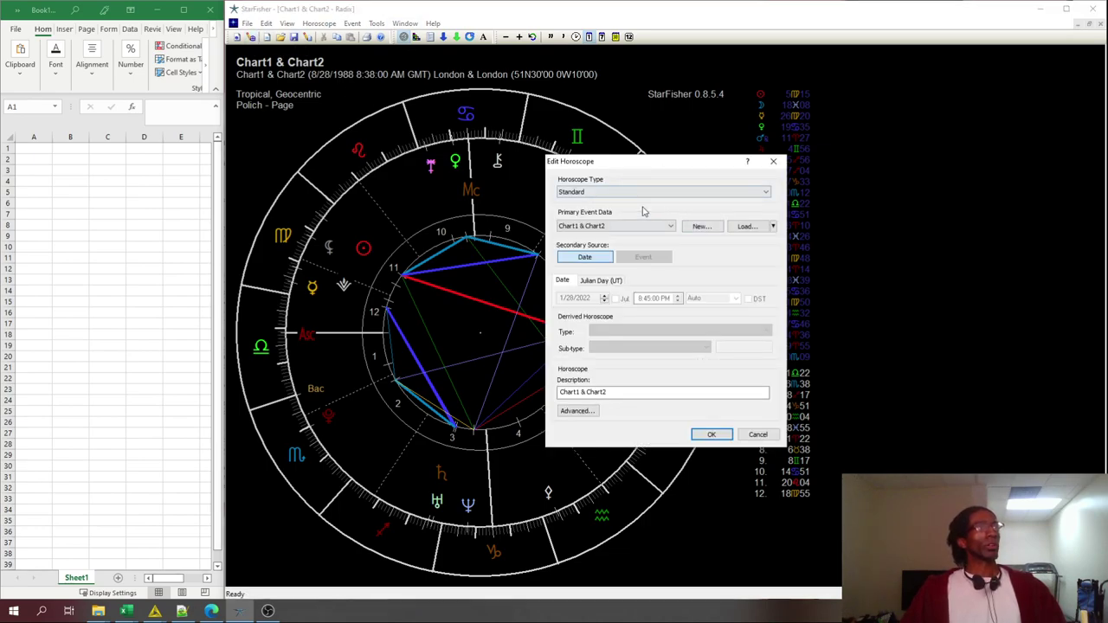
click(616, 193)
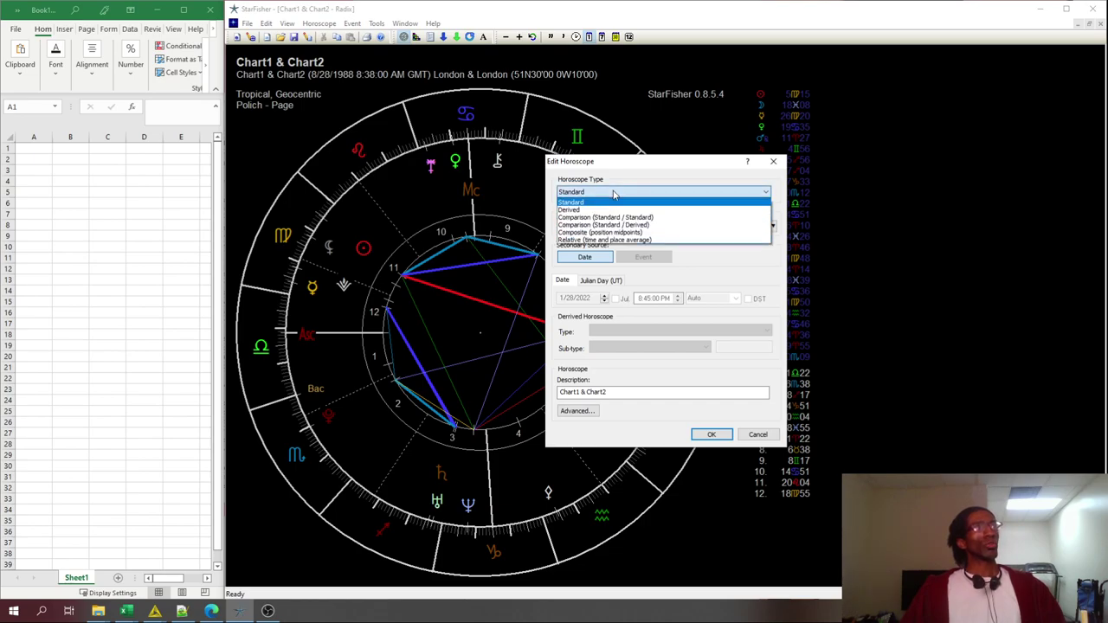
click(594, 241)
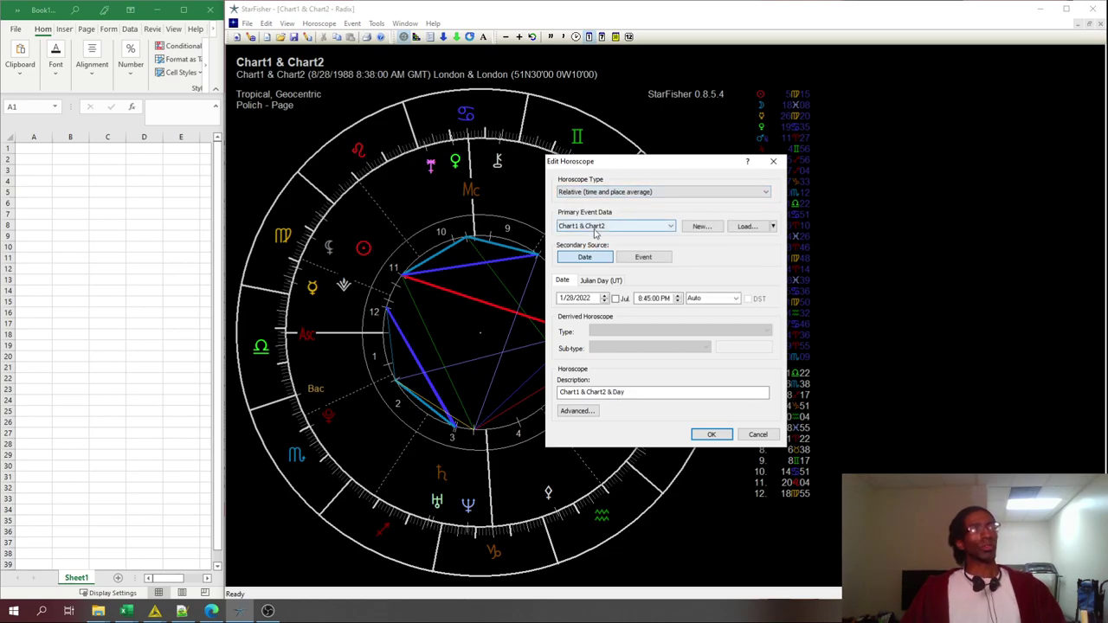
click(596, 226)
click(593, 245)
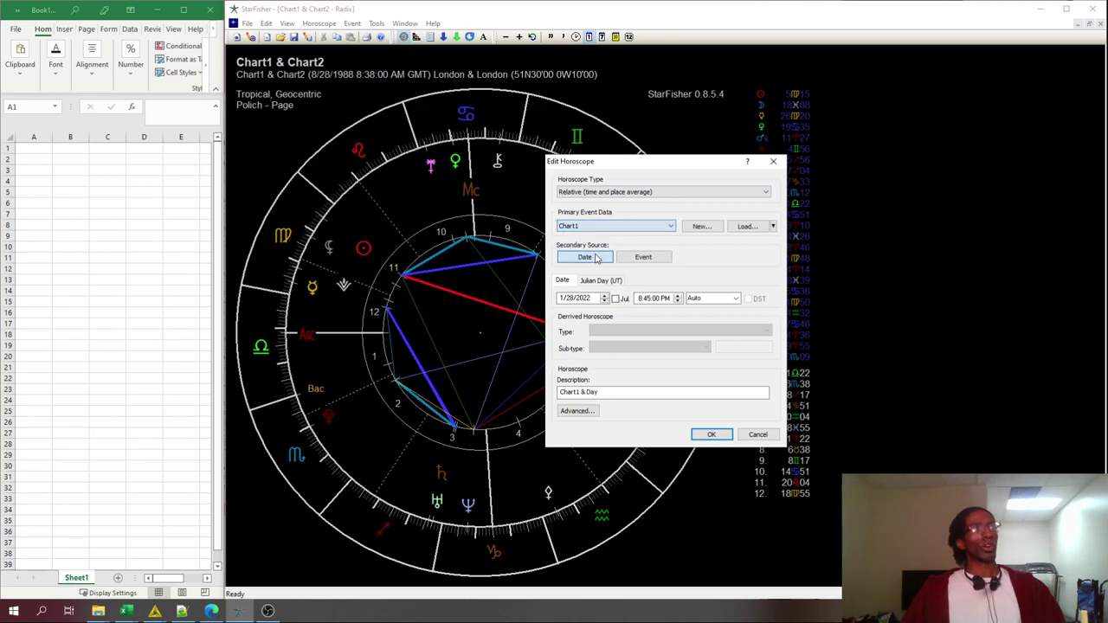
click(641, 257)
click(610, 289)
click(597, 317)
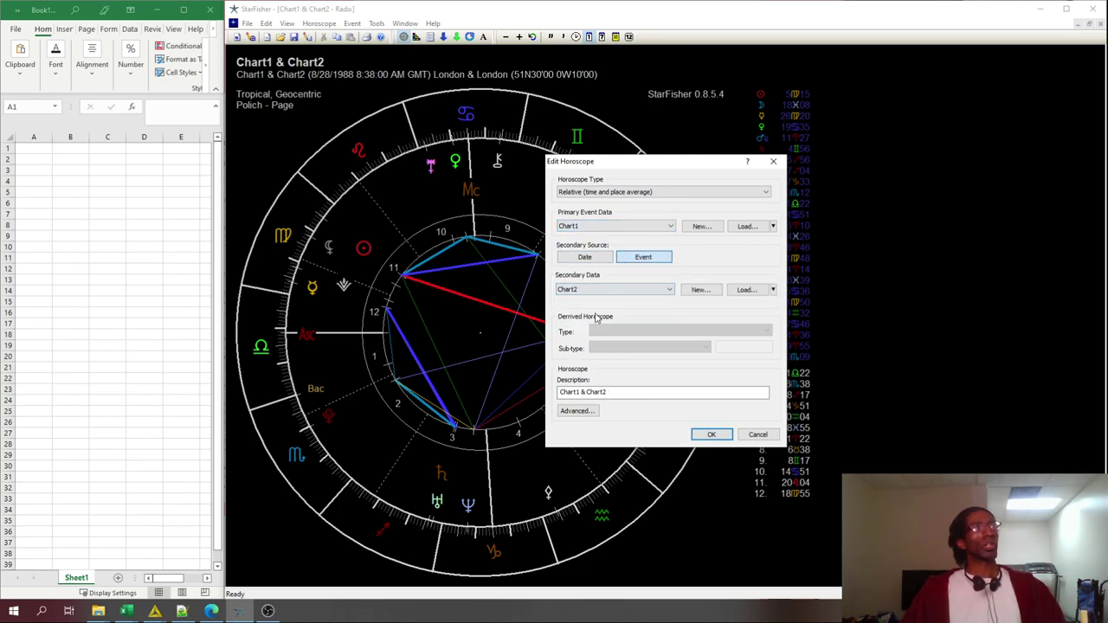
click(760, 435)
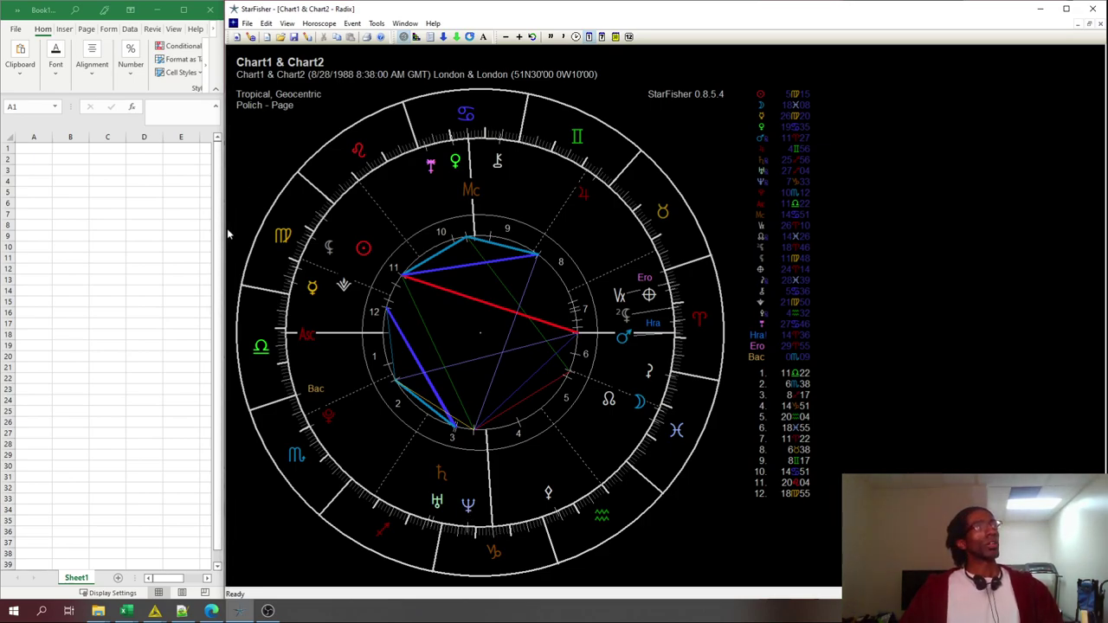
Switch to the Astrology Ephemeris page in the Edge browser and place its window beside the combined chart.
drag(227, 234, 229, 294)
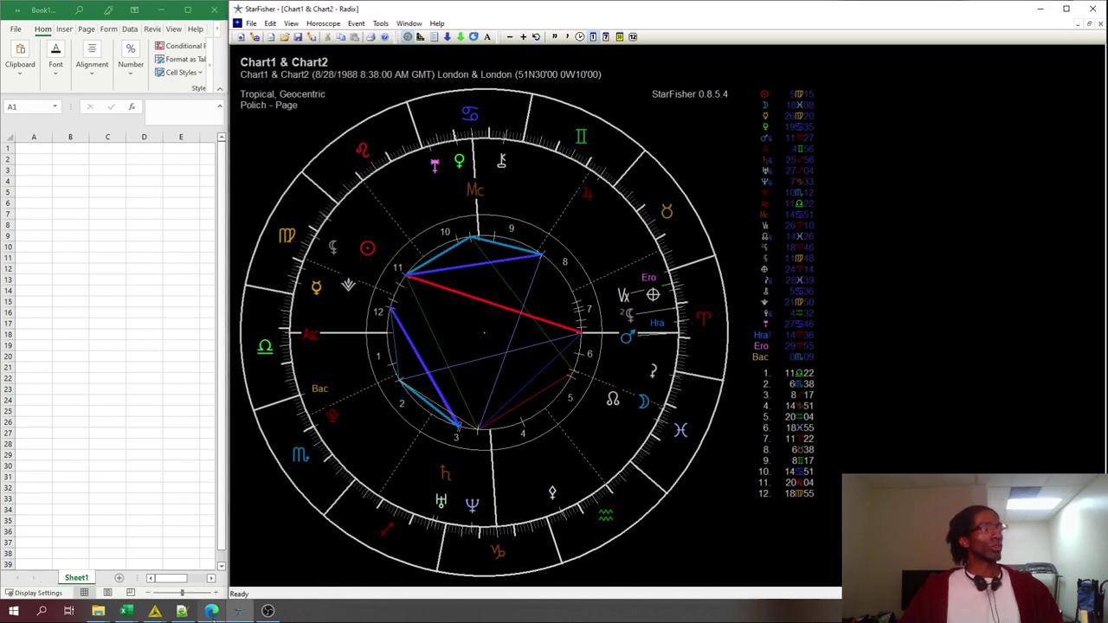
click(212, 611)
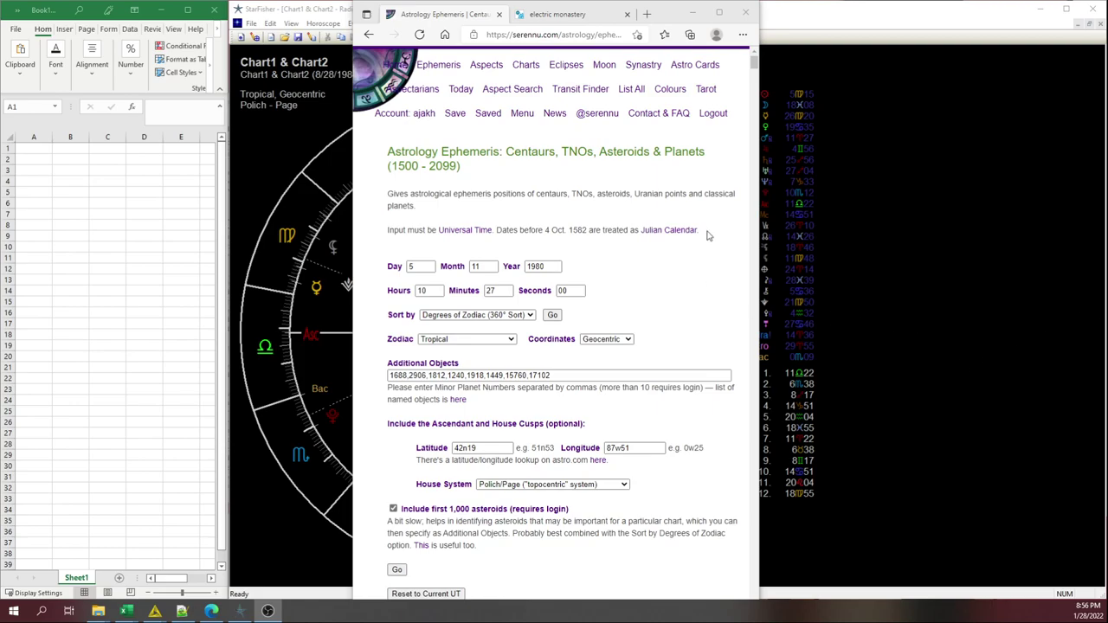
drag(673, 19, 1011, 20)
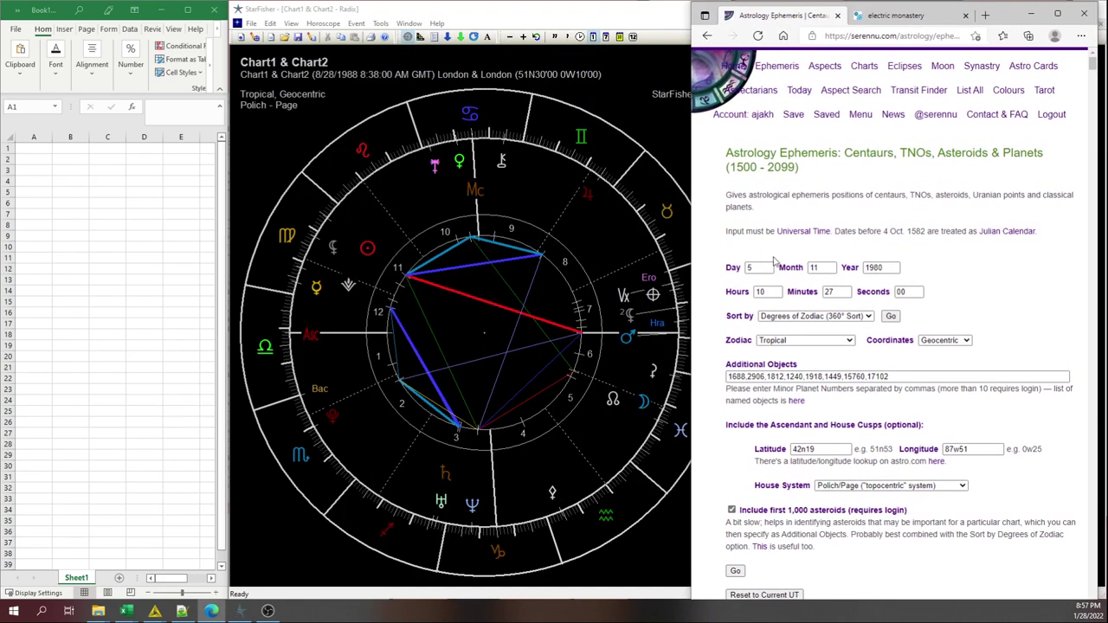
Set the ephemeris date to day 28, month 8, year 1988.
double_click(766, 268)
key(Tab)
text(39)
text(8)
key(Tab)
text(1988)
key(Tab)
key(shift+Tab)
key(shift+Tab)
text(8)
key(shift+Tab)
text(28)
key(Tab)
key(Tab)
Set the ephemeris time to 8 hours and 38 minutes.
key(Tab)
text(8)
key(Tab)
text(38)
key(Tab)
key(Tab)
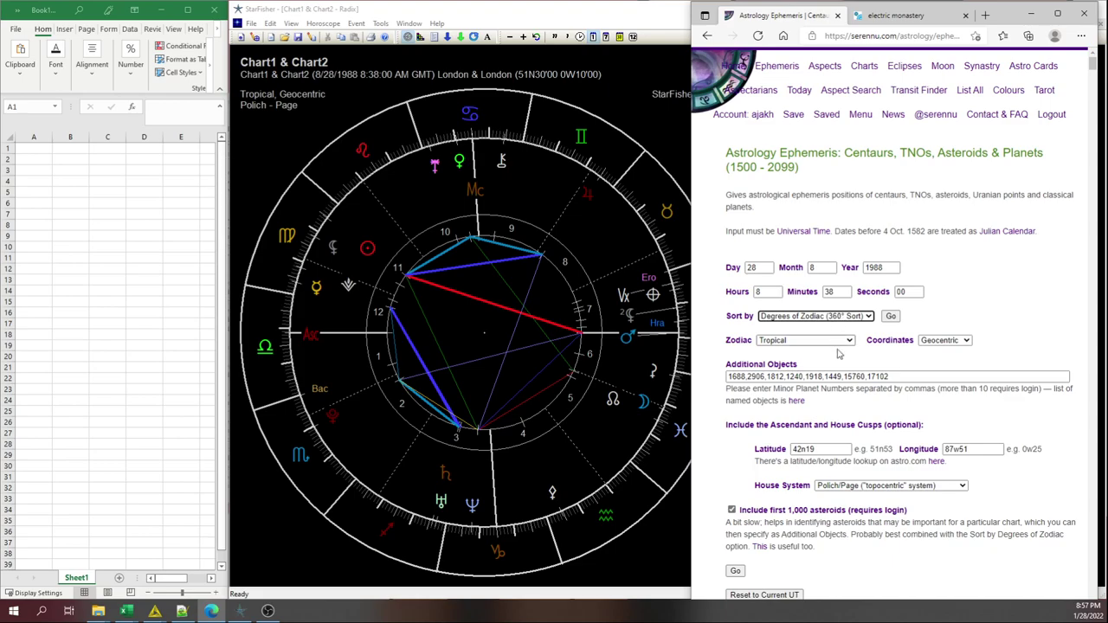
Set the latitude to 51n30 and the longitude to 0, and calculate the ephemeris.
drag(901, 376, 657, 380)
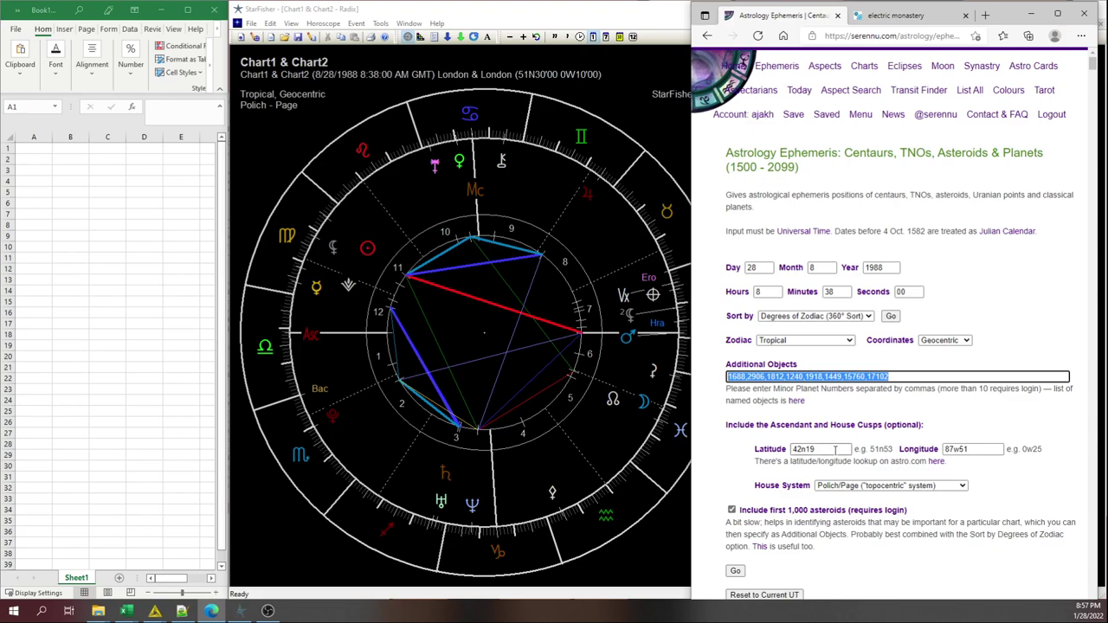
drag(846, 450, 753, 450)
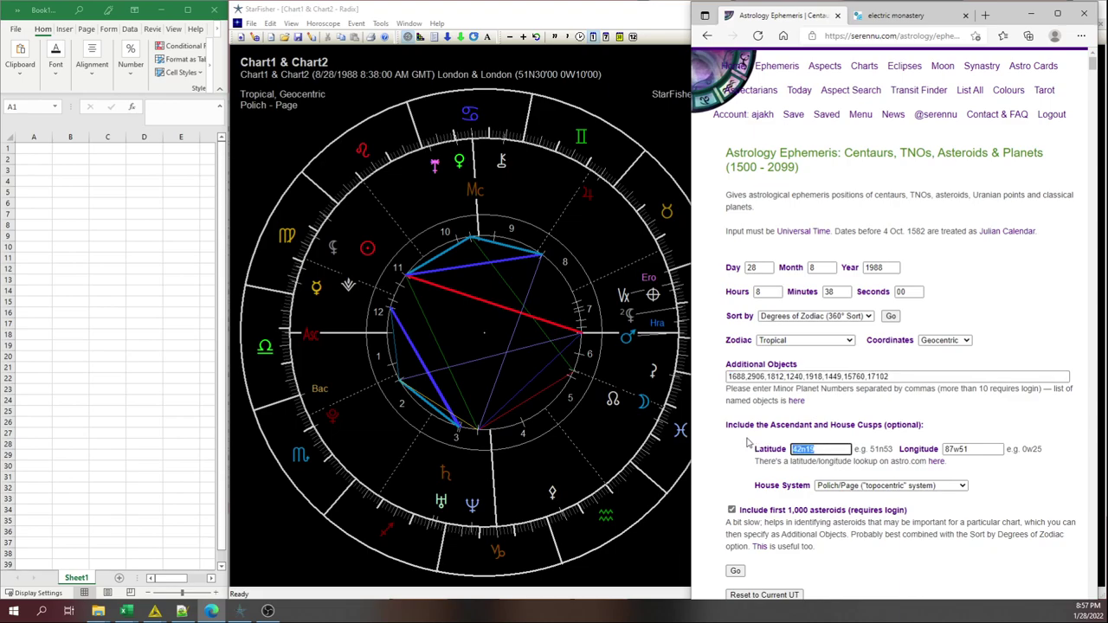
text(51n30)
drag(995, 449, 873, 448)
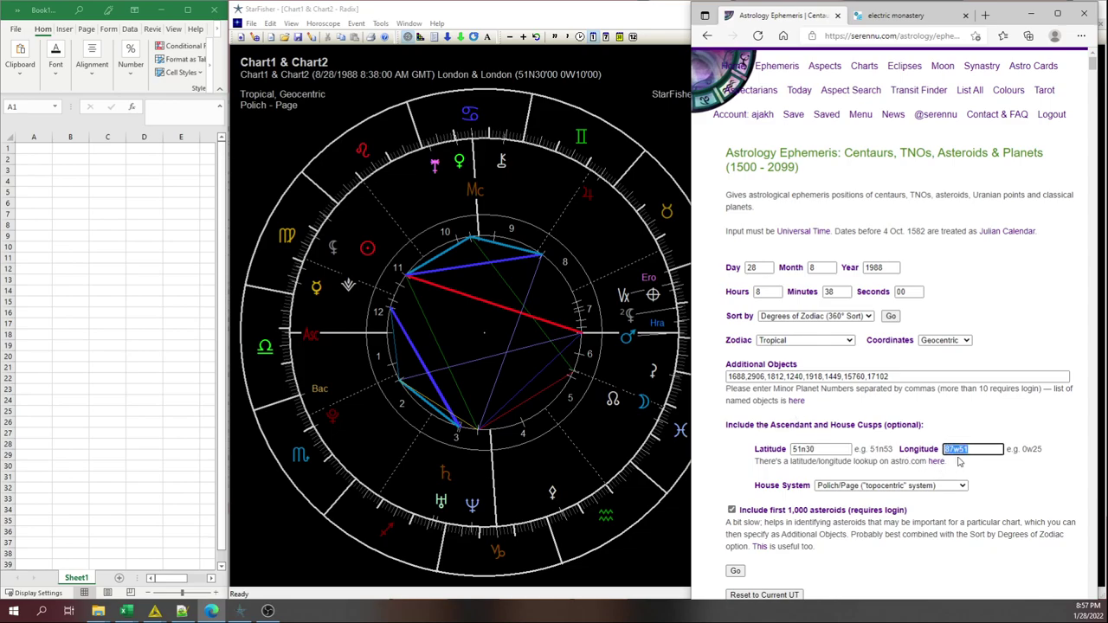
text(0)
click(782, 486)
scroll(787, 450, down, 4)
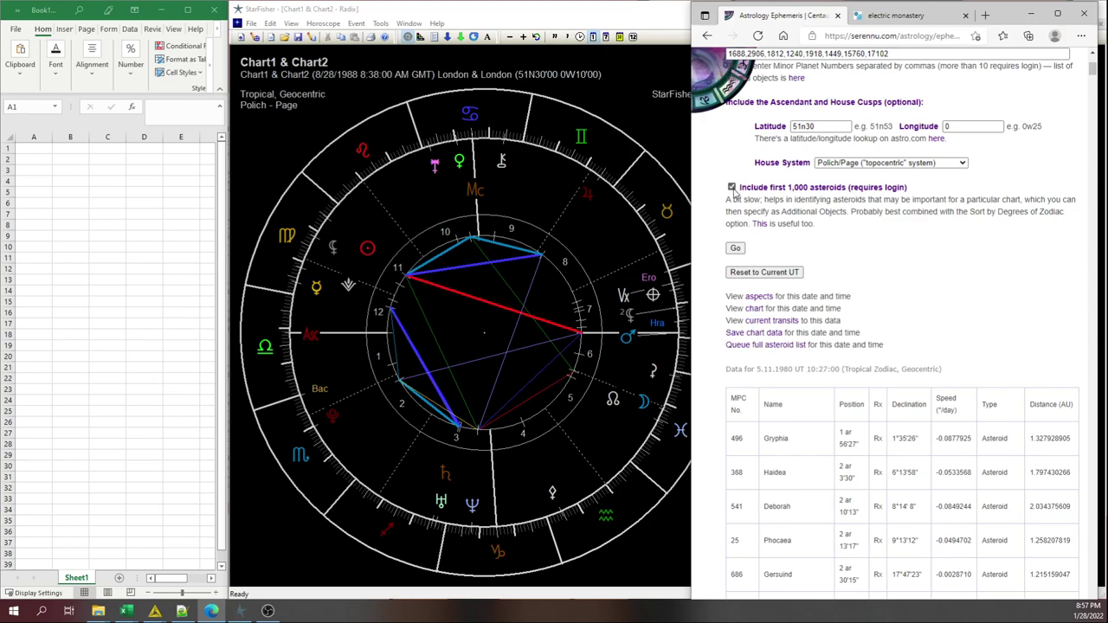
scroll(734, 194, up, 4)
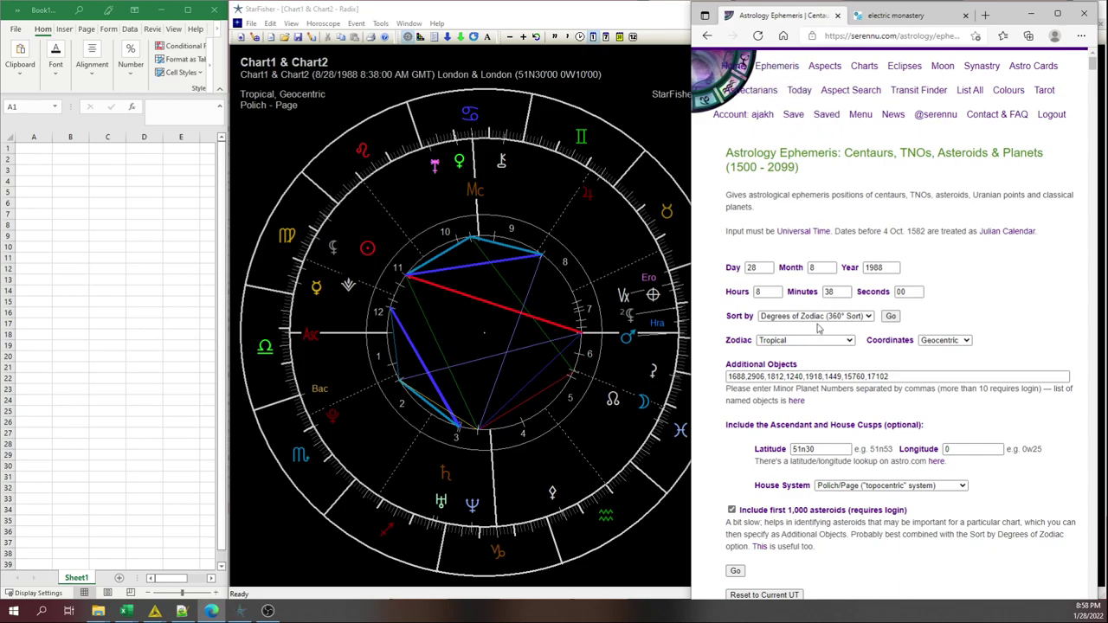
scroll(805, 441, down, 3)
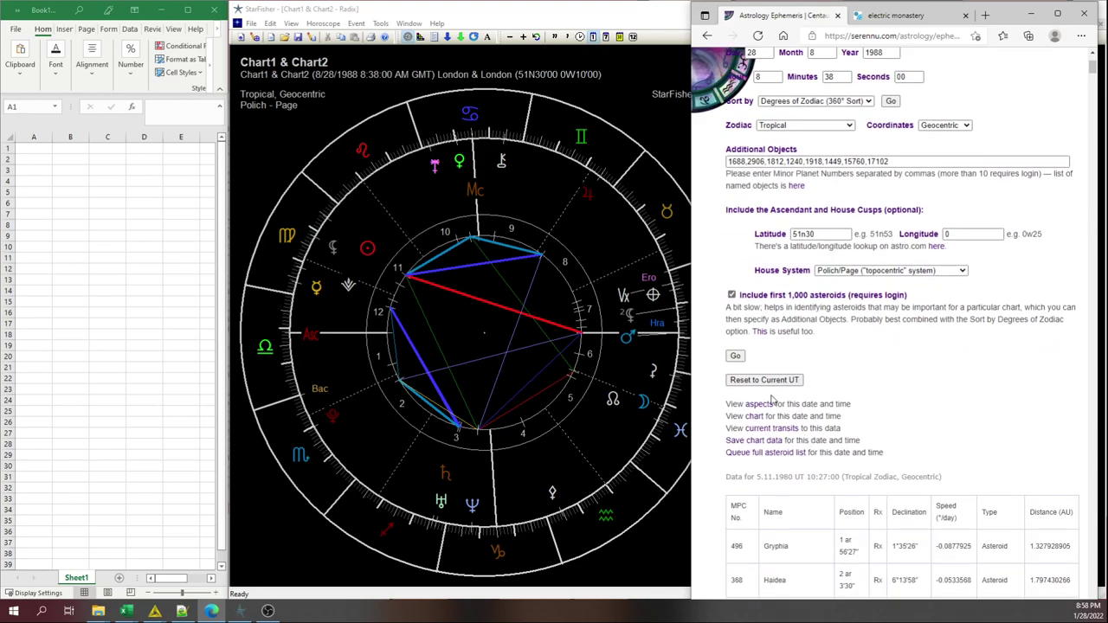
click(734, 358)
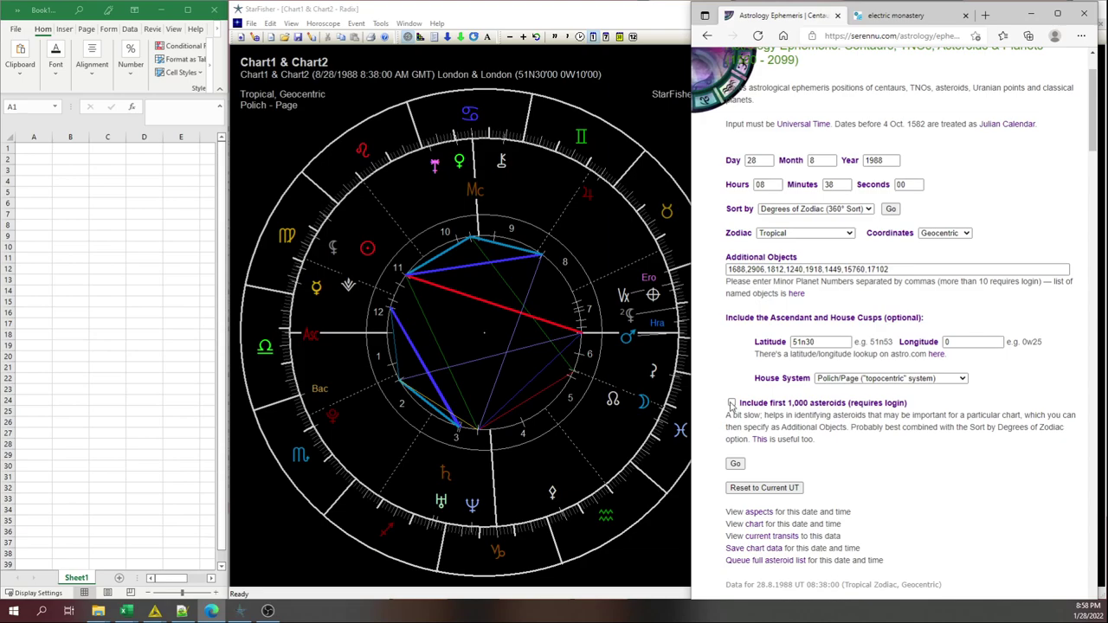
Try to recalculate the ephemeris with the first 1,000 asteroids included.
click(732, 404)
click(734, 464)
scroll(790, 418, down, 4)
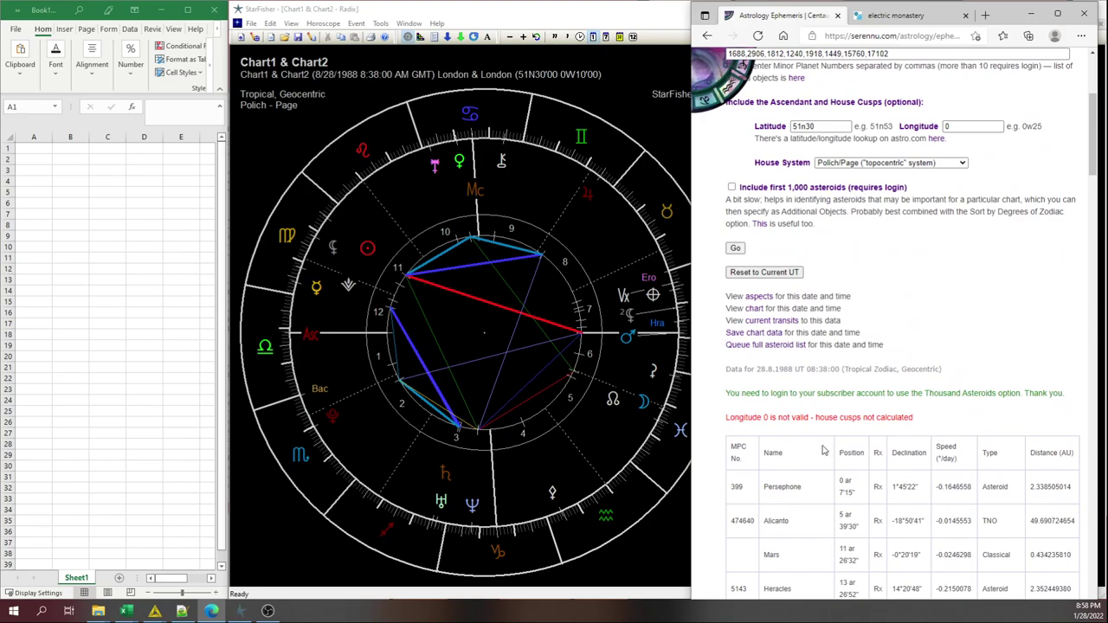
scroll(790, 417, up, 4)
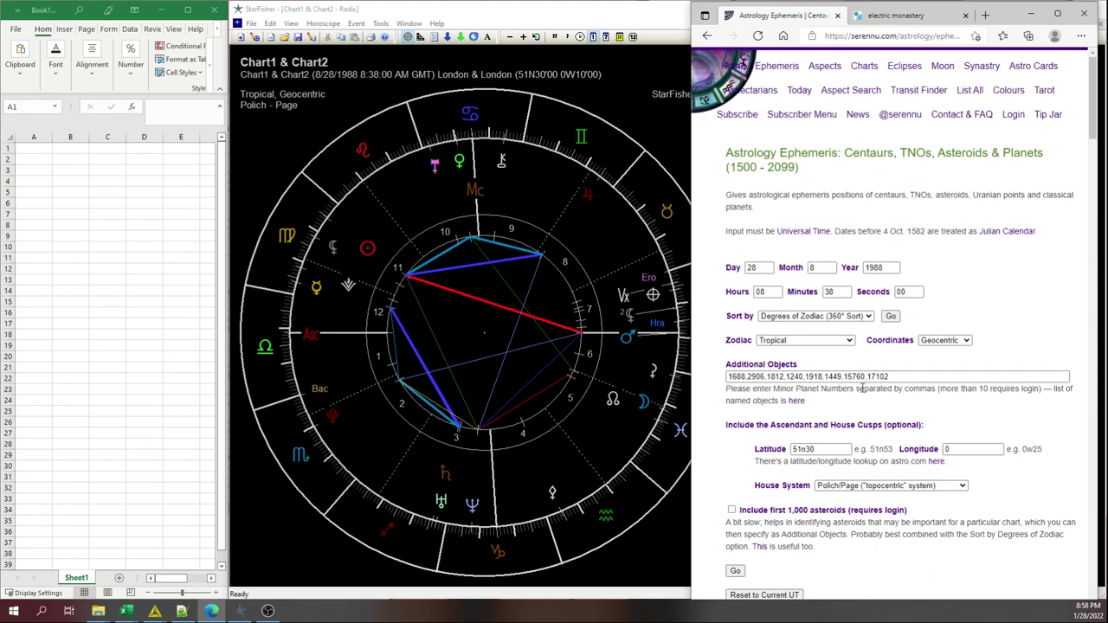
Set the longitude to 0w0, include the first 1,000 asteroids and recalculate the ephemeris.
click(955, 448)
scroll(870, 448, down, 4)
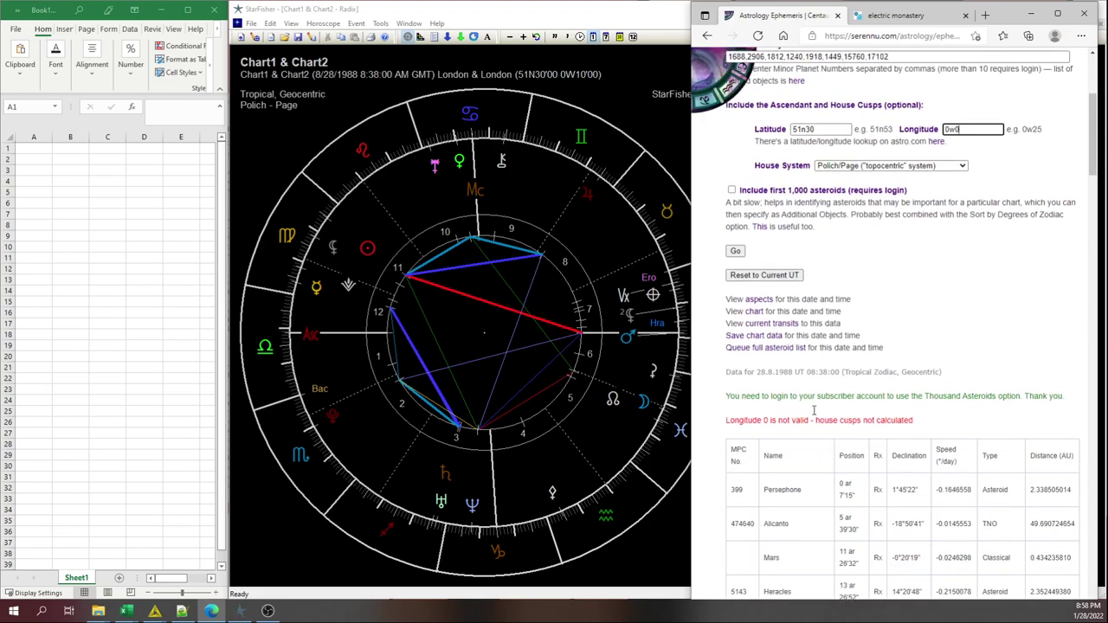
click(731, 186)
click(735, 249)
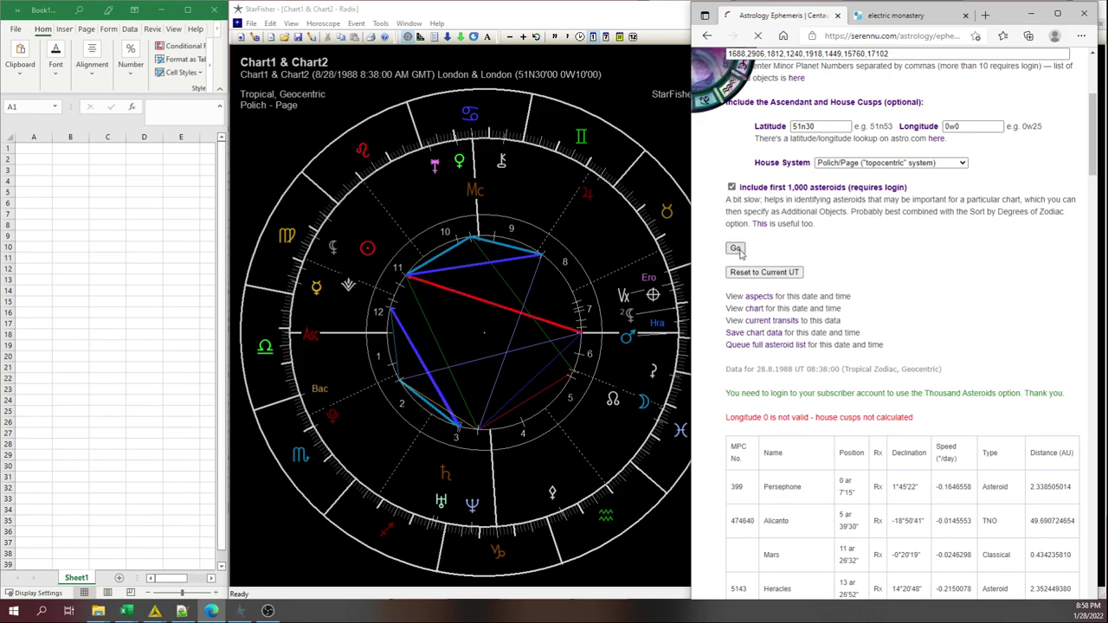
scroll(829, 348, down, 5)
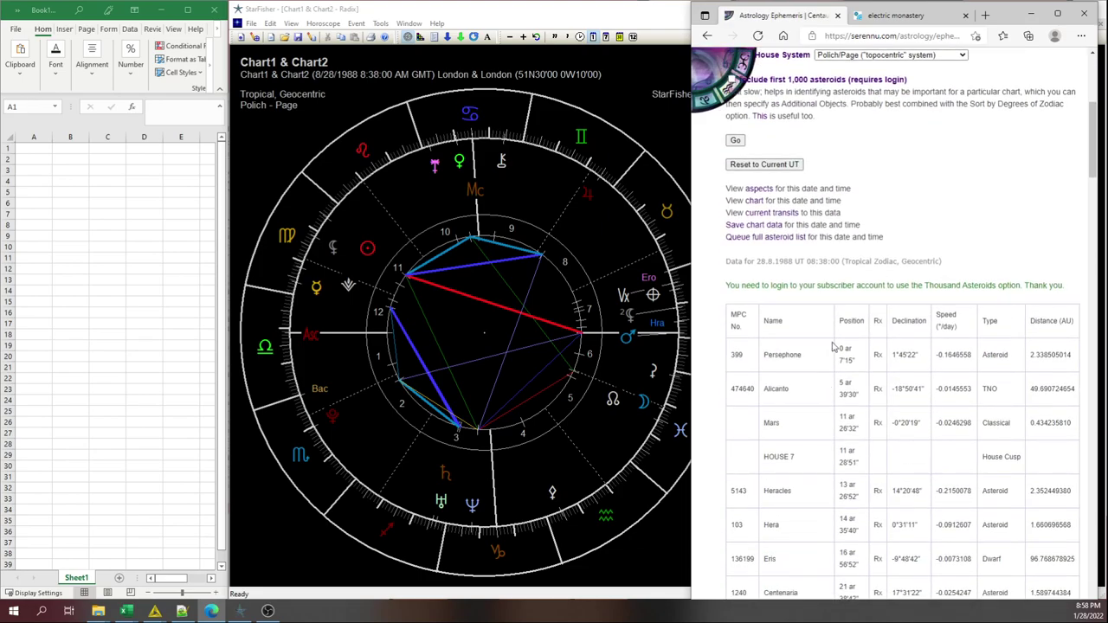
Log in to the subscriber account with the prefilled credentials and reopen the Ephemeris page.
scroll(932, 306, up, 5)
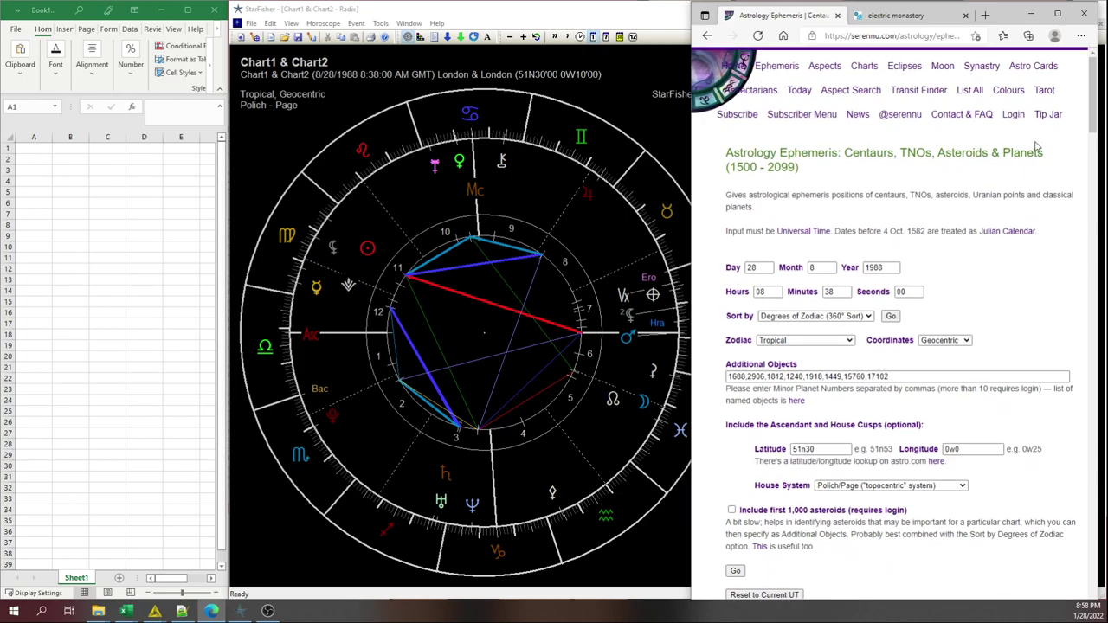
click(1013, 114)
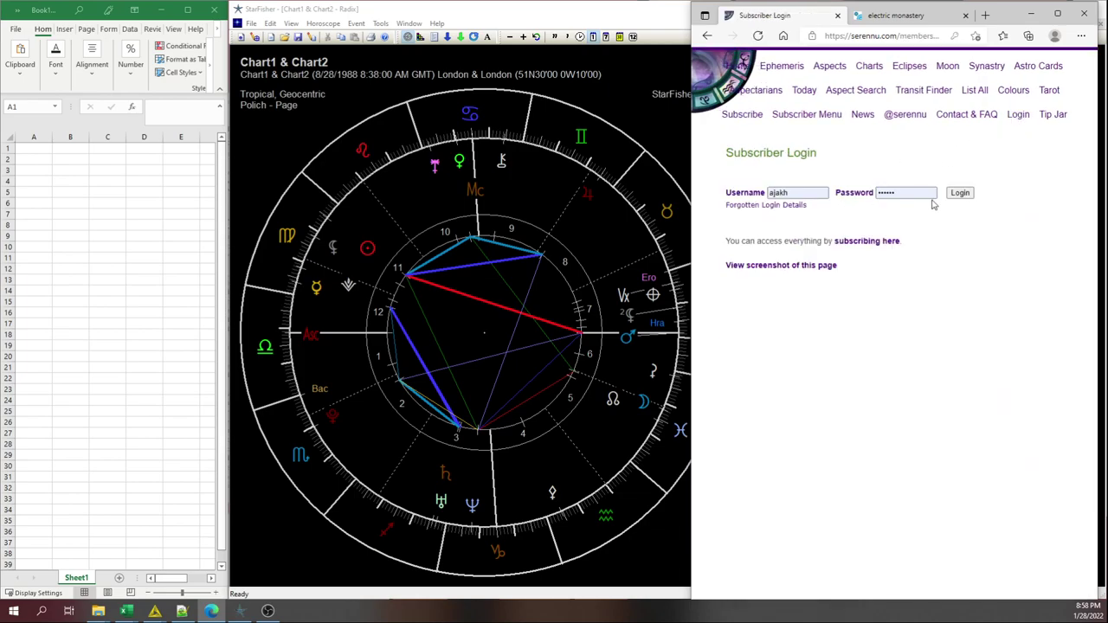
click(959, 193)
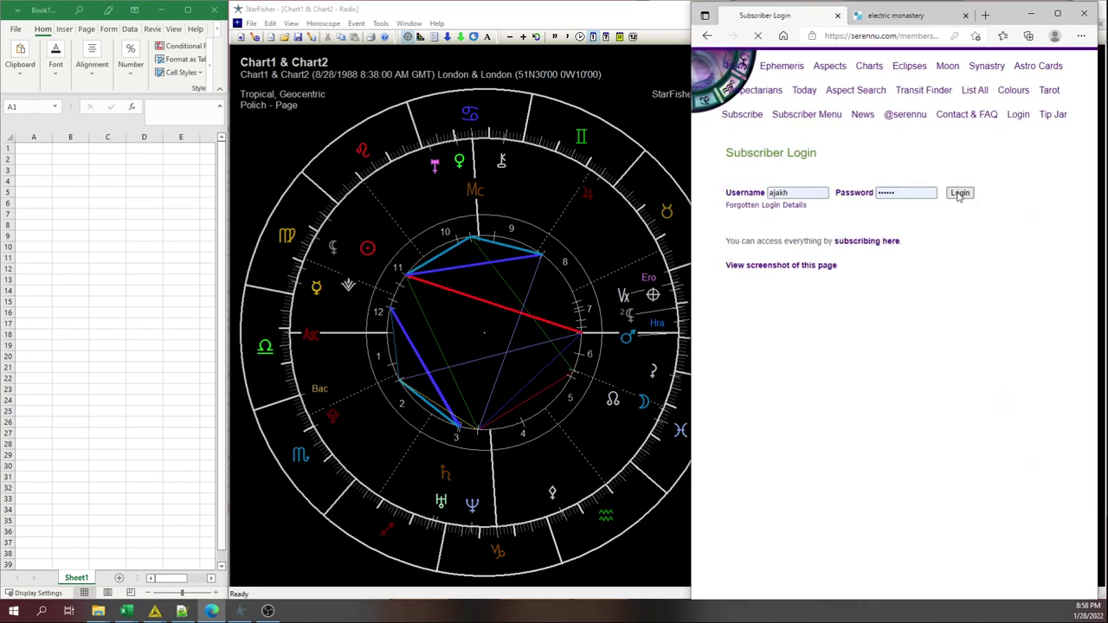
click(781, 65)
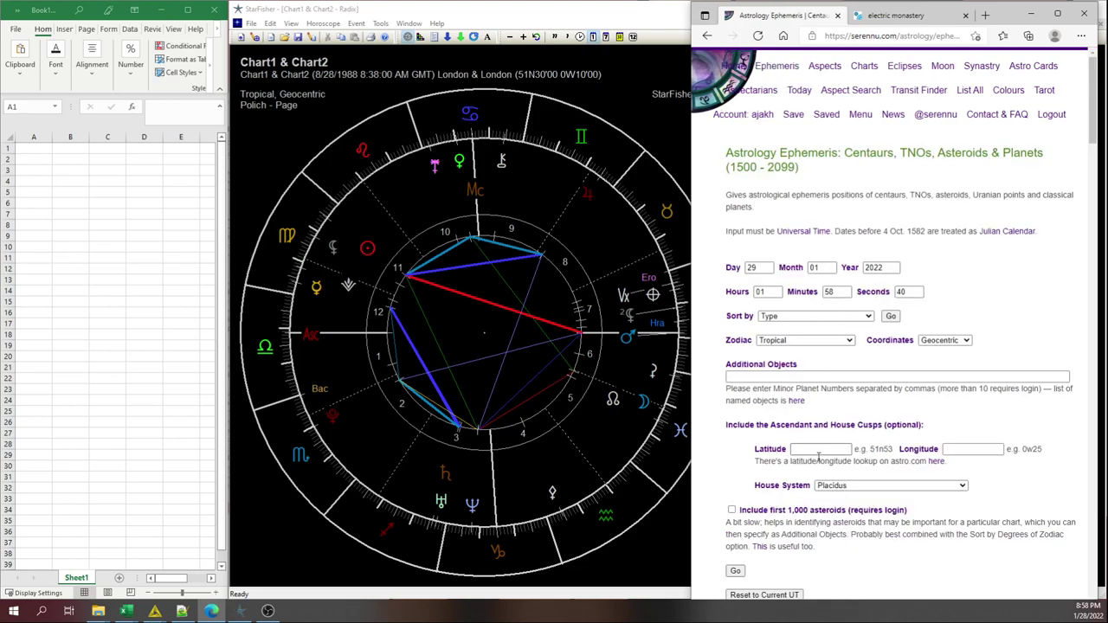
Enter the combined chart's date in the fresh ephemeris form: day 28, month 8, year 1988.
scroll(795, 414, down, 2)
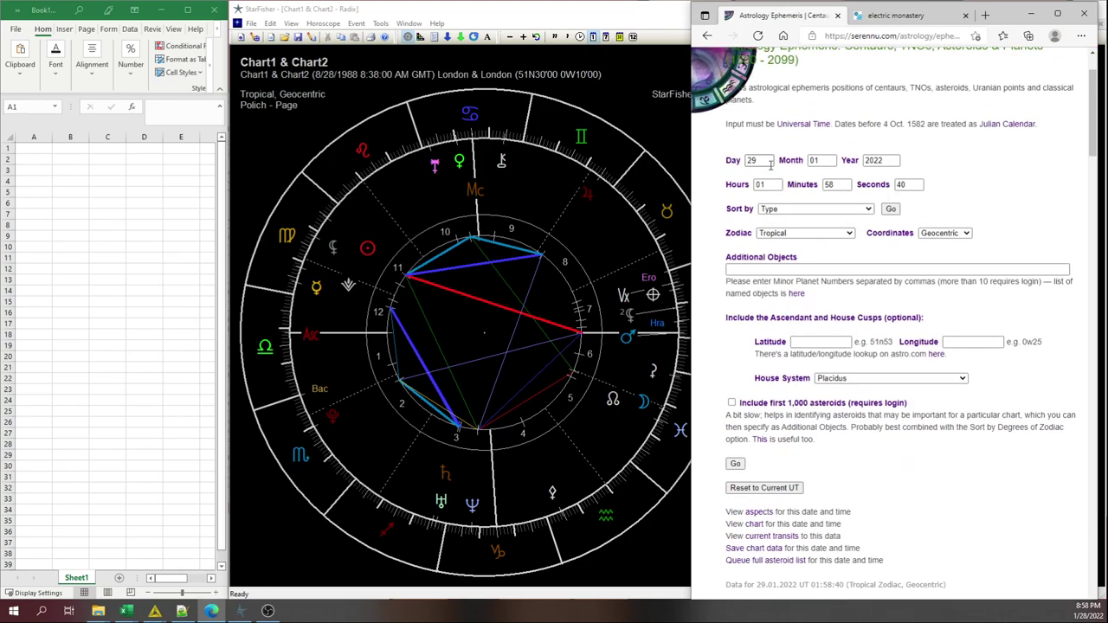
drag(762, 162, 722, 153)
text(28)
key(Tab)
text(8)
key(Tab)
text(1988)
Enter the combined chart's time in the form as 8 hours, 38 minutes, 0 seconds.
key(Tab)
text(8)
key(Tab)
text(38)
key(Tab)
text(0)
Sort by Degrees of Zodiac (360° Sort) and fill Additional Objects with the saved list 1688,2906,1812,1240,1918,1449,15760,17102.
key(Tab)
key(Down)
key(Tab)
key(Tab)
key(Tab)
key(Tab)
key(Down)
key(Down)
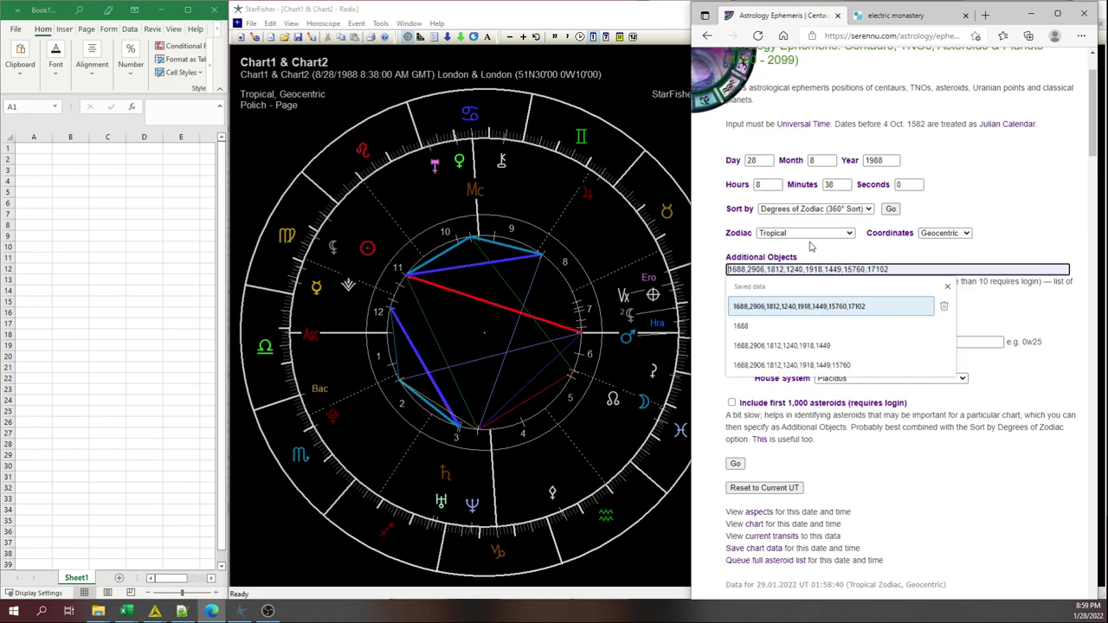
key(Return)
key(Tab)
key(Tab)
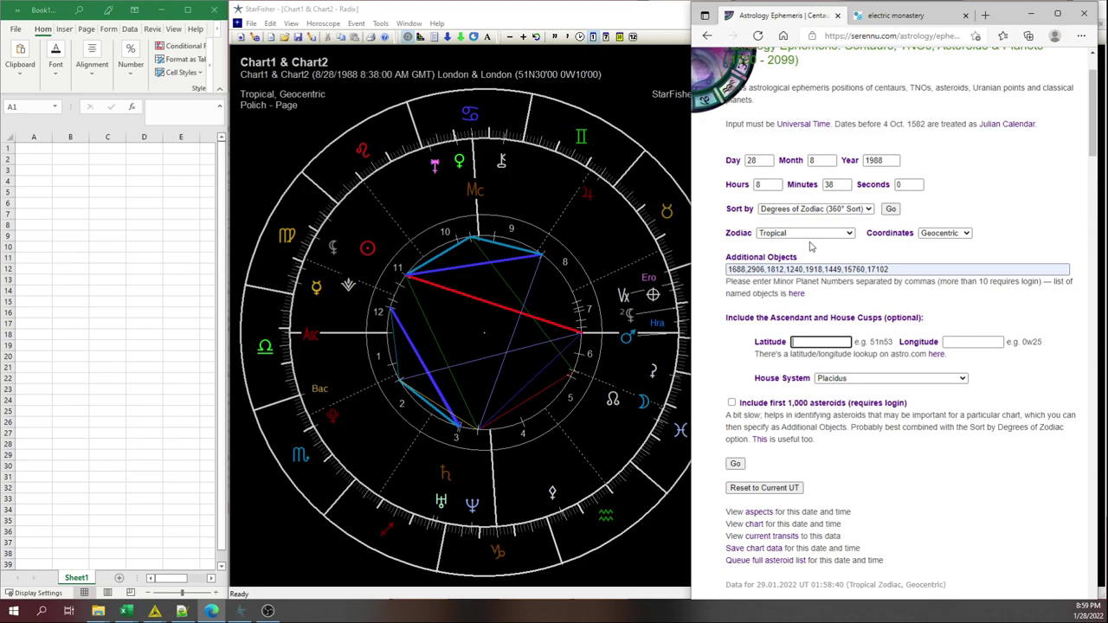
Enter the combined chart's location in the ephemeris form: latitude 51n30, longitude 0w10.
text(51n30)
key(Tab)
key(Tab)
key(shift+Tab)
text(0)
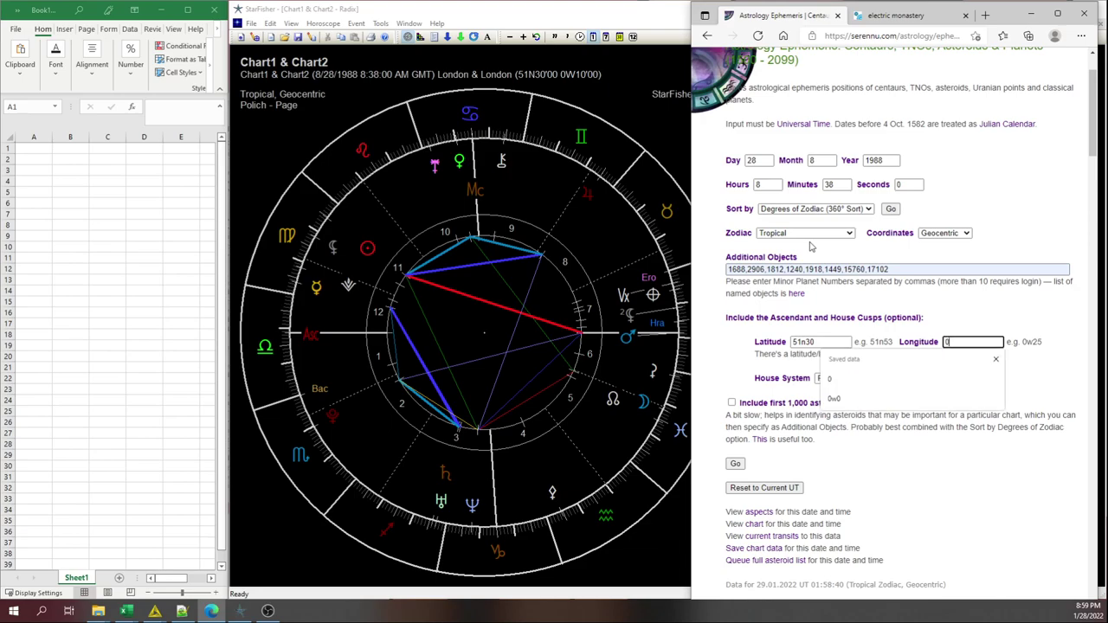
text(w10)
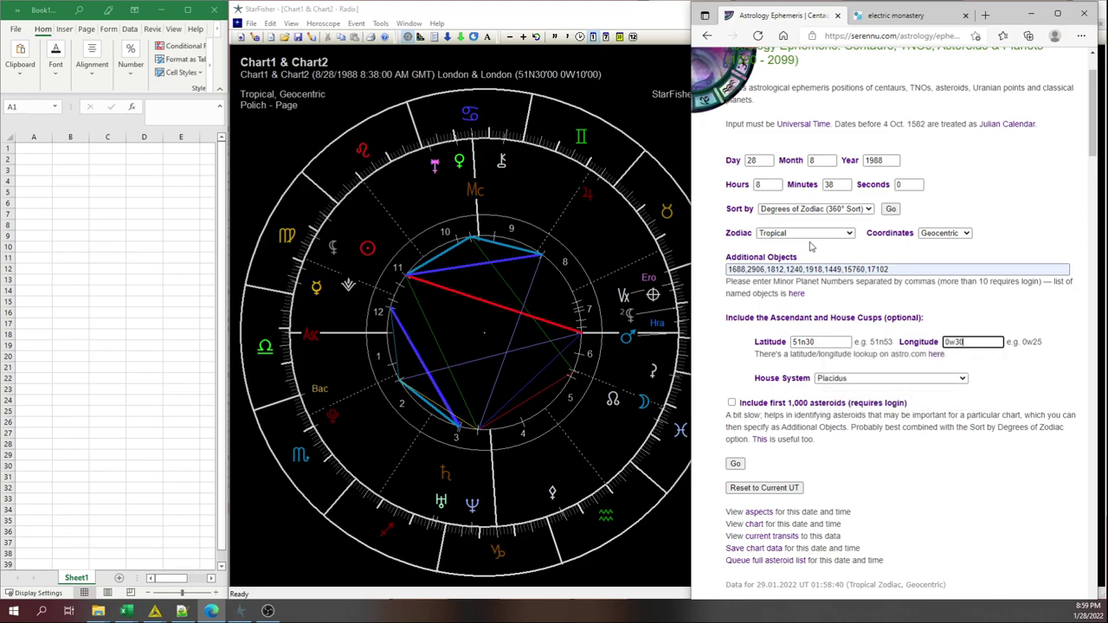
key(BackSpace)
text(10)
key(Tab)
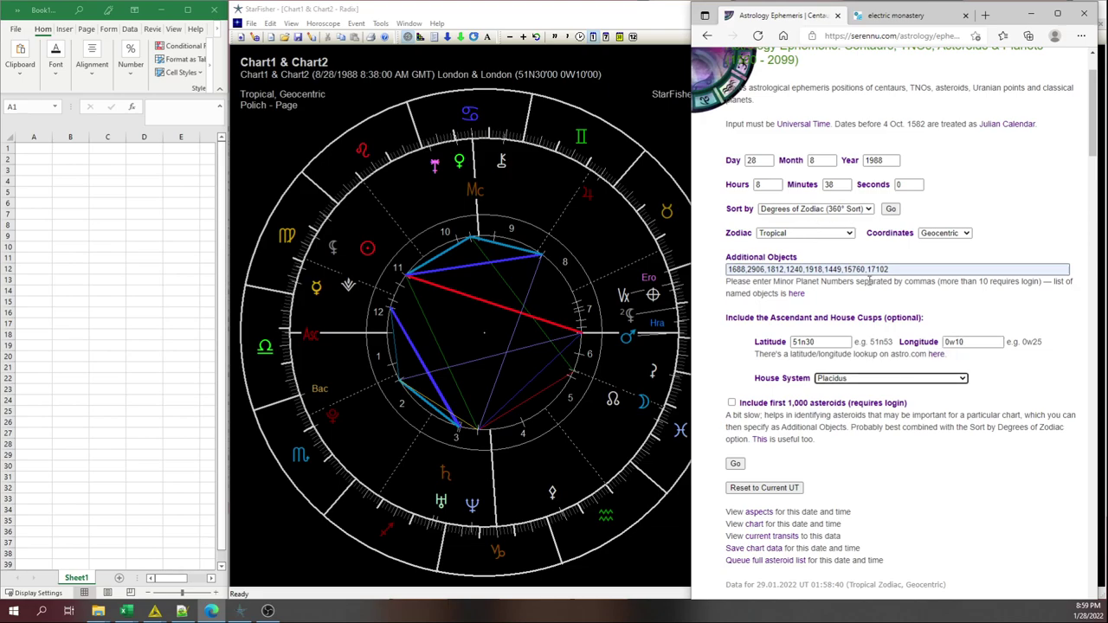
Choose the Polich/Page ("topocentric" system) houses, include the first 1,000 asteroids, and generate the ephemeris.
click(959, 381)
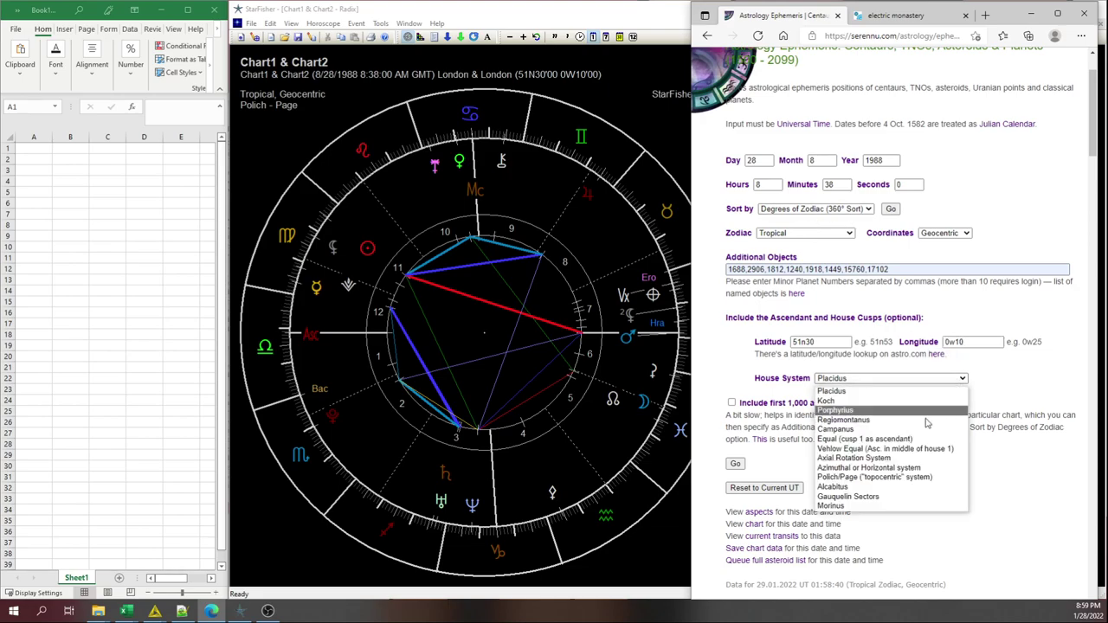
click(890, 478)
click(731, 403)
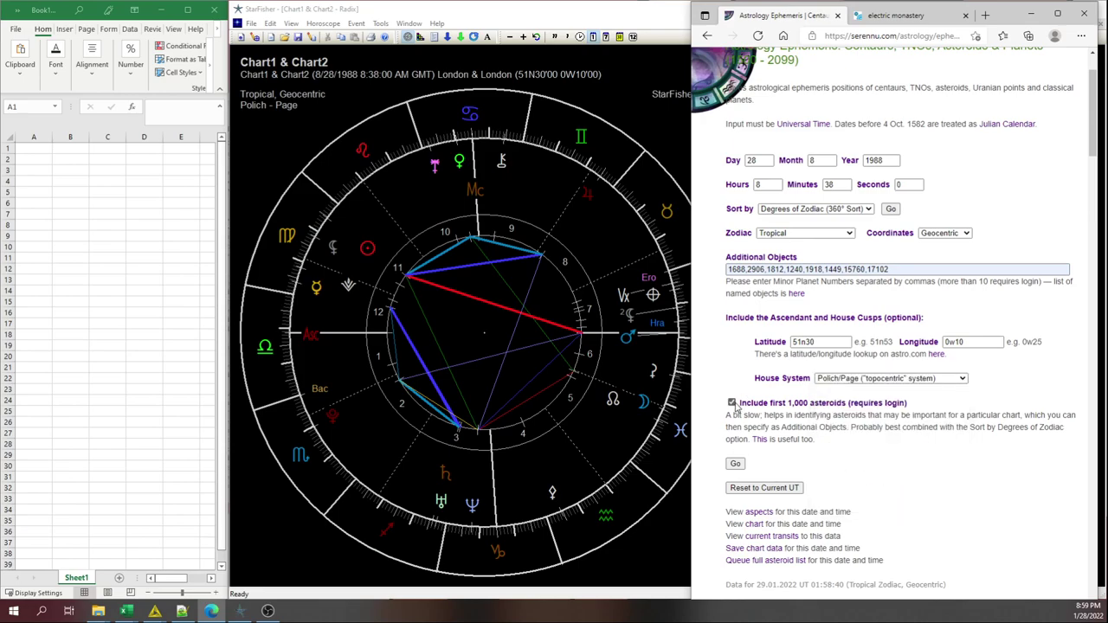
click(735, 464)
scroll(758, 433, down, 3)
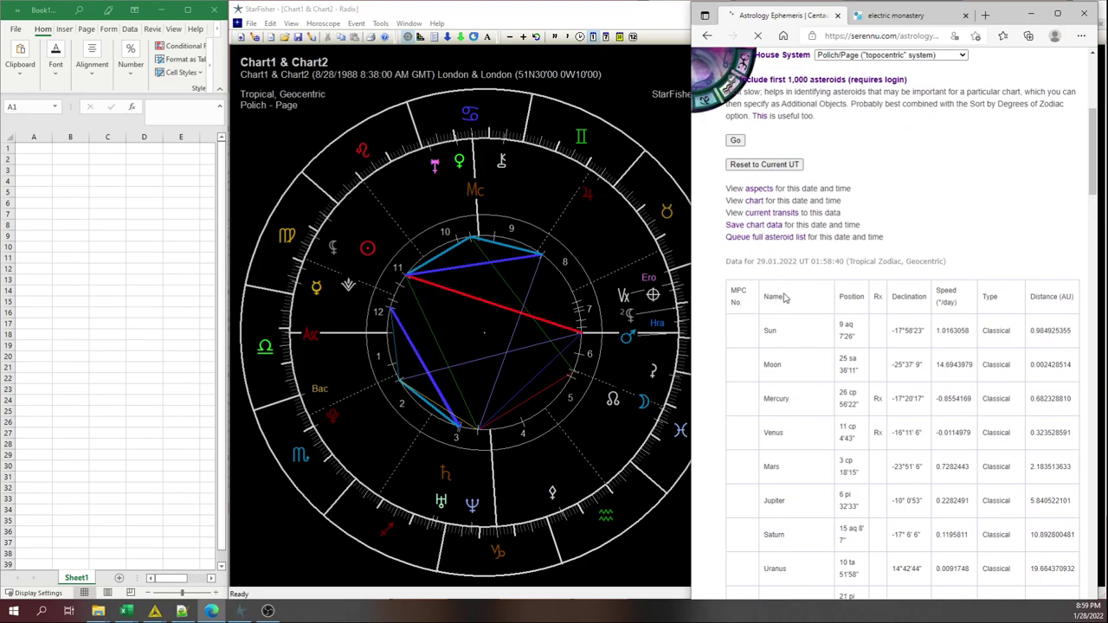
drag(724, 257, 836, 430)
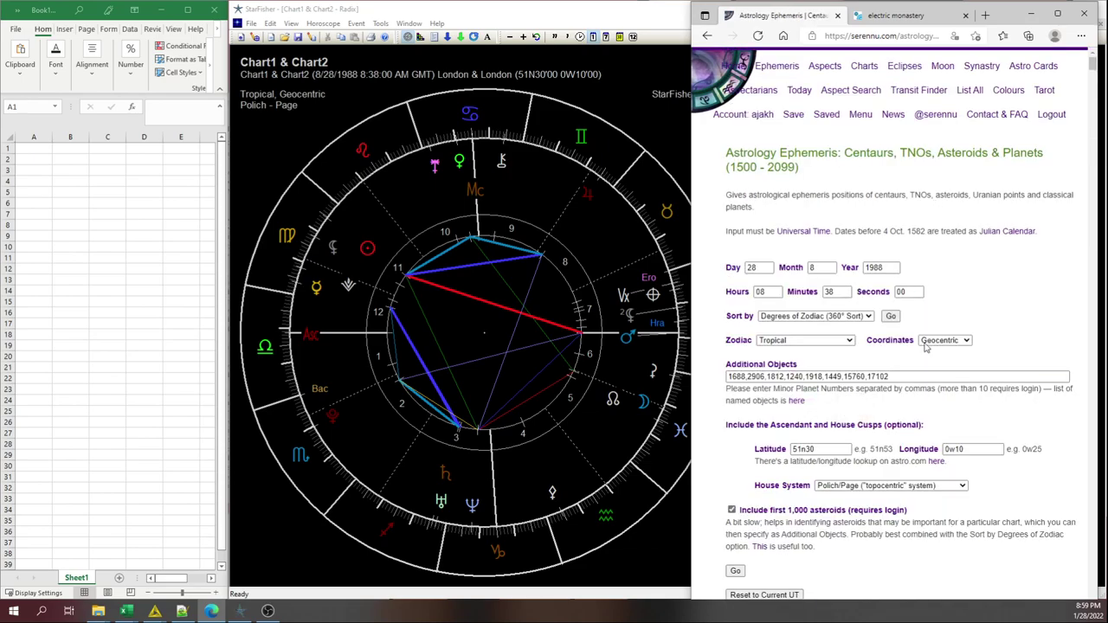
Copy the full ephemeris data table from its date heading into Excel at cell A1 of Sheet1, and widen the Excel window.
scroll(923, 366, down, 4)
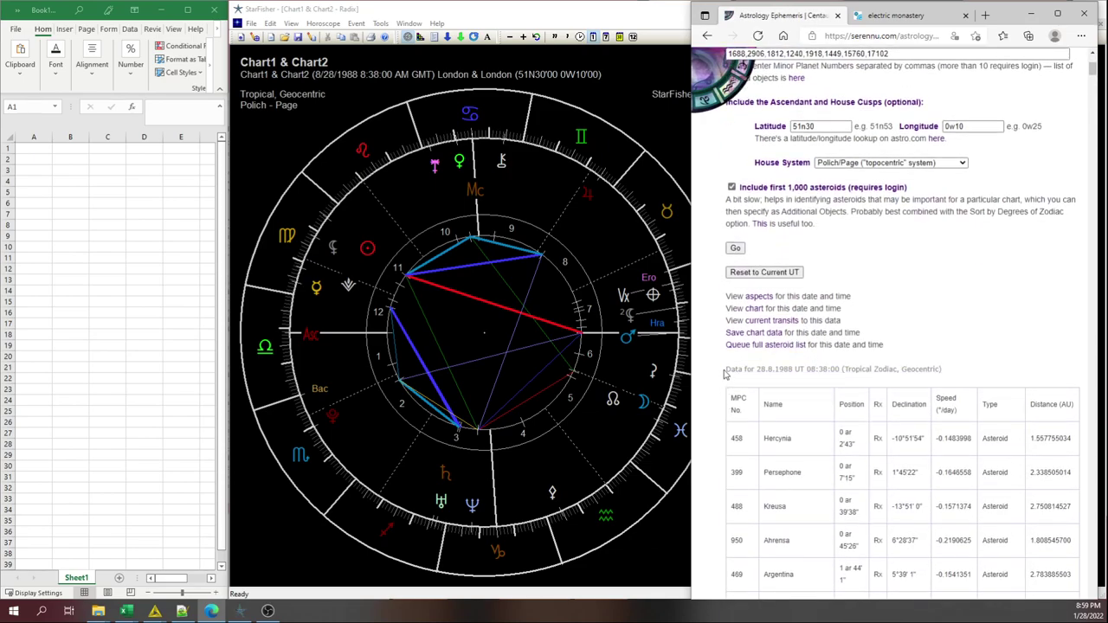
drag(724, 373, 866, 517)
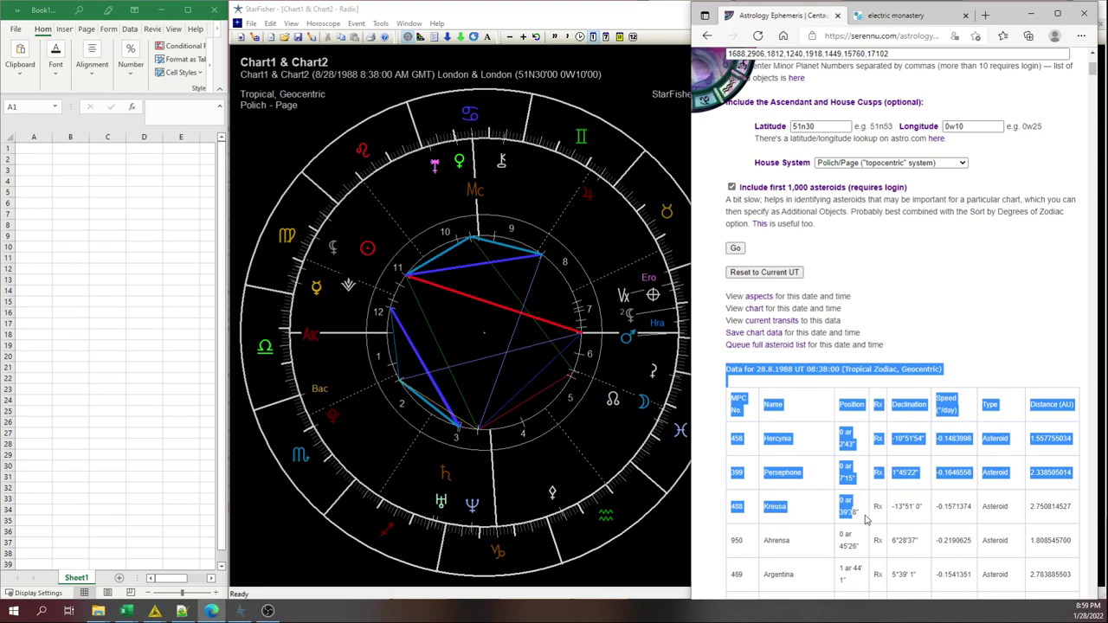
scroll(866, 518, up, 3)
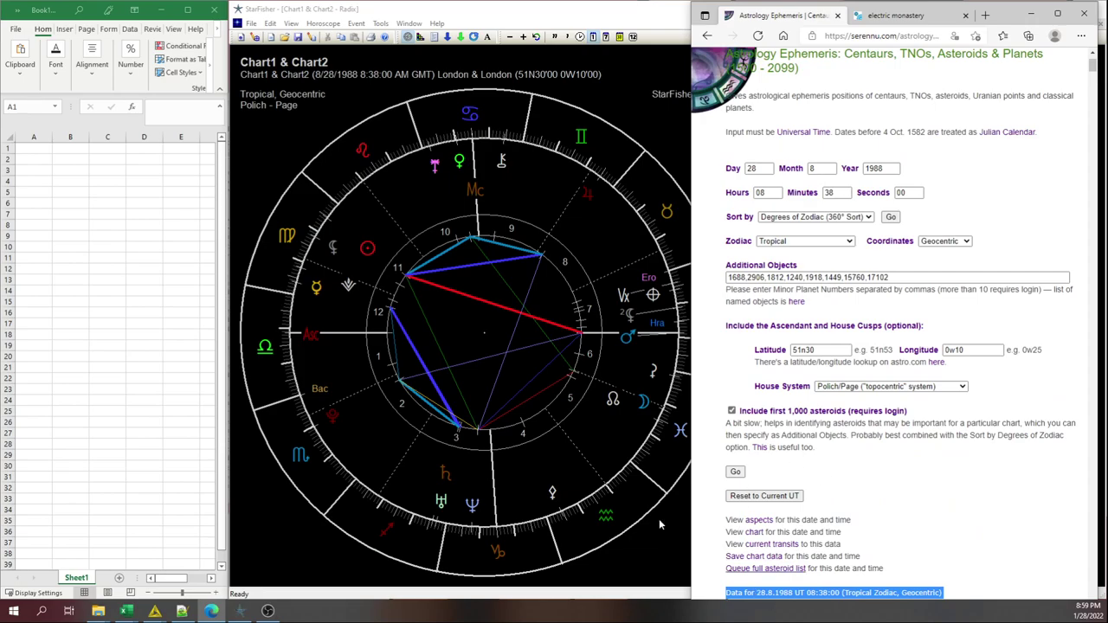
click(91, 195)
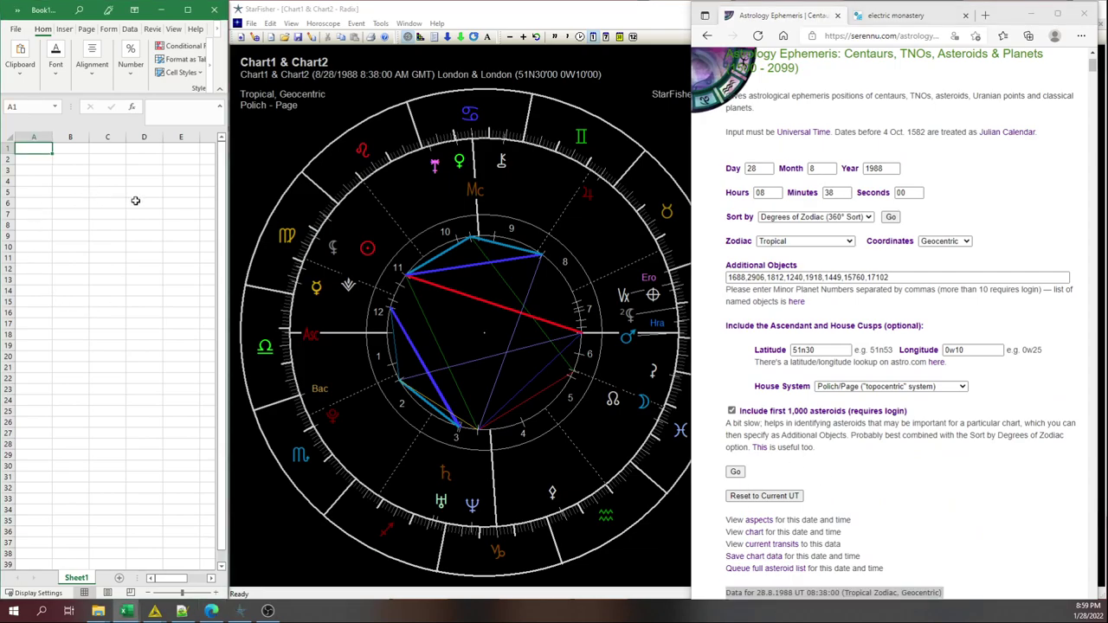
drag(229, 249, 420, 235)
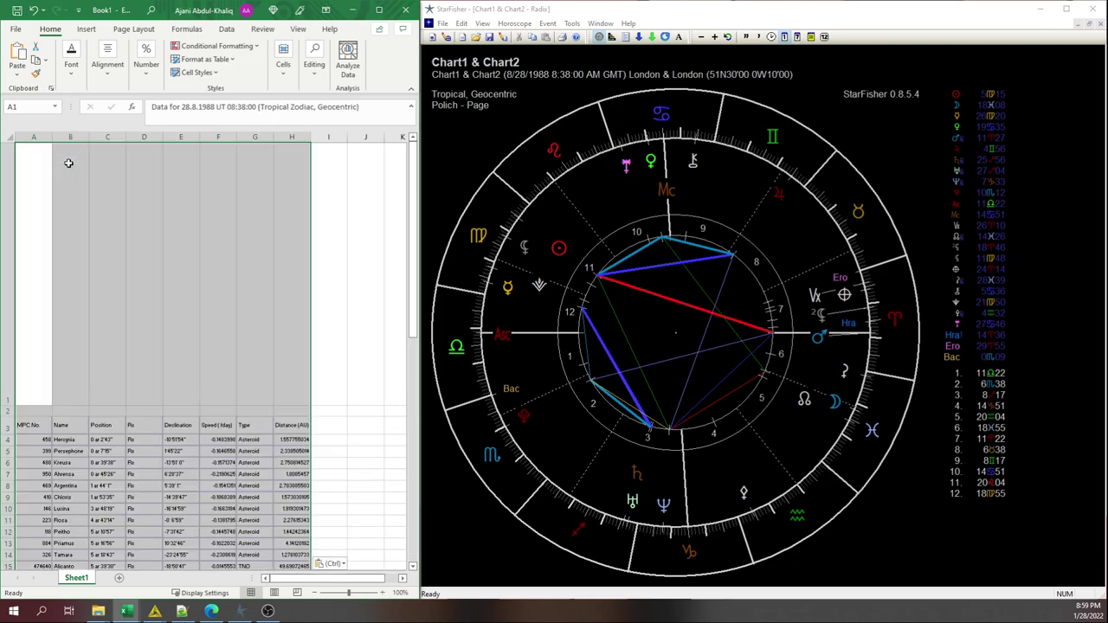
key(ctrl+v)
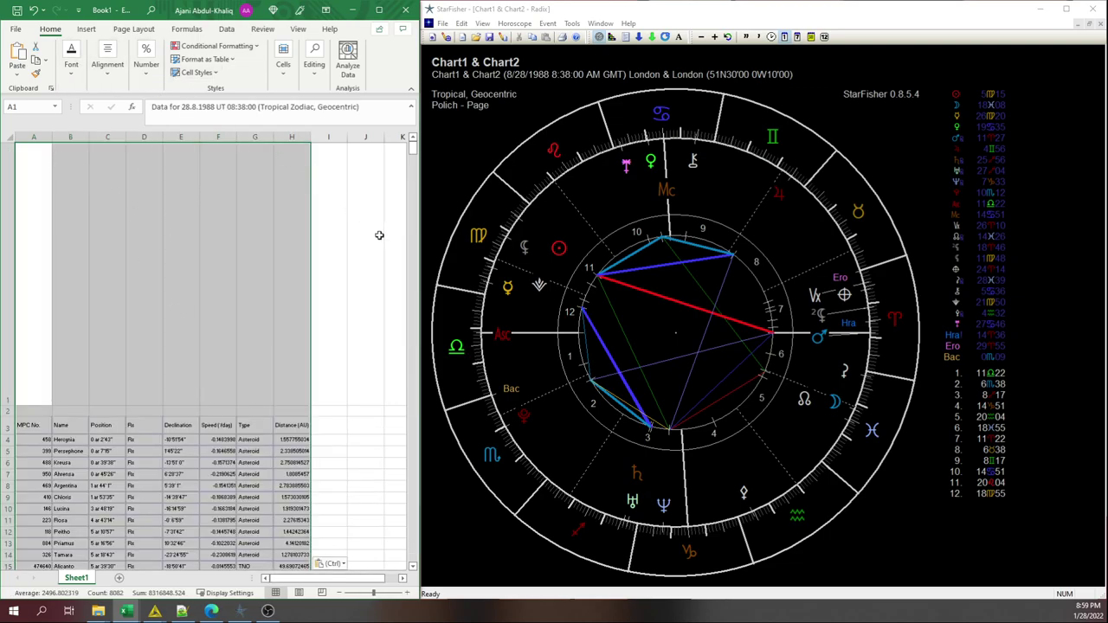
drag(419, 238, 717, 235)
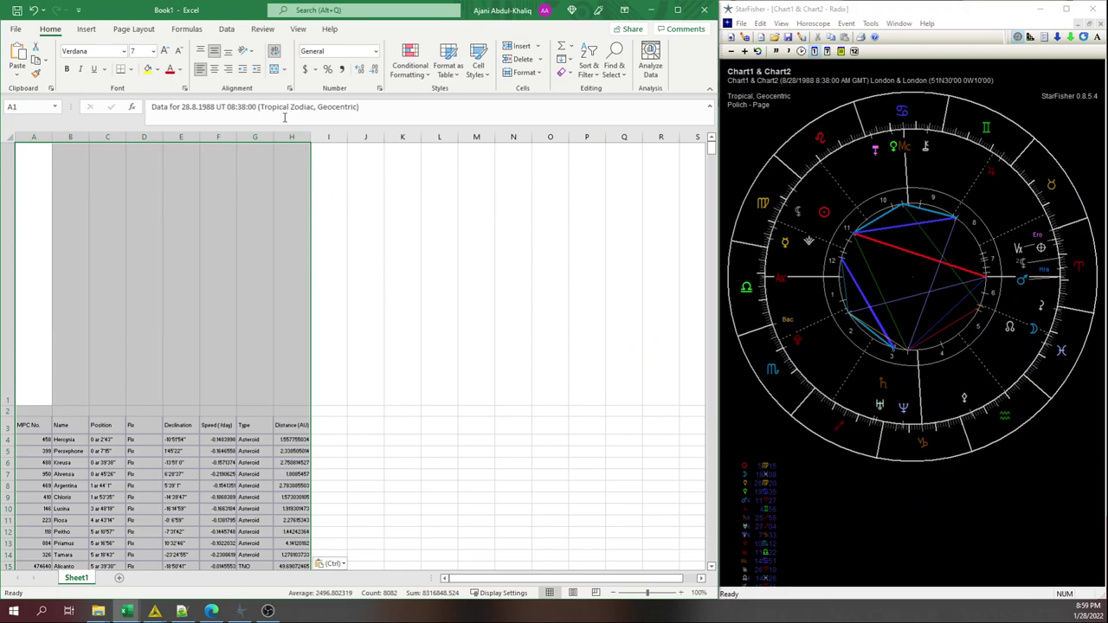
Turn off text wrapping for the pasted ephemeris data and set its font to Calibri, size 14.
click(275, 51)
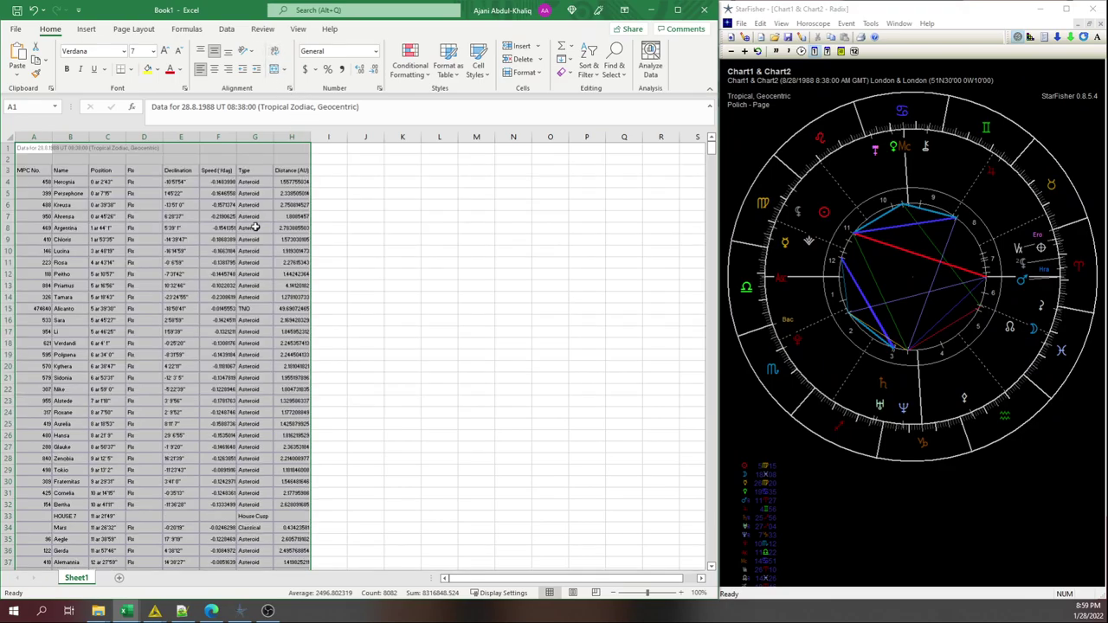
click(126, 52)
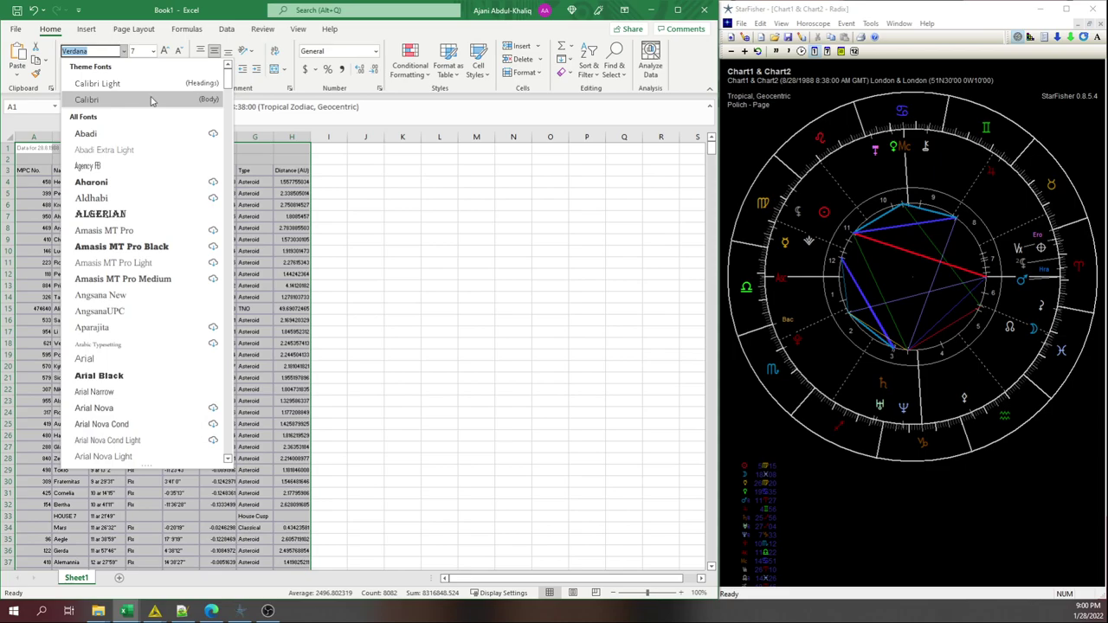
click(150, 100)
click(164, 52)
click(164, 52)
click(163, 52)
click(164, 52)
click(163, 52)
click(164, 52)
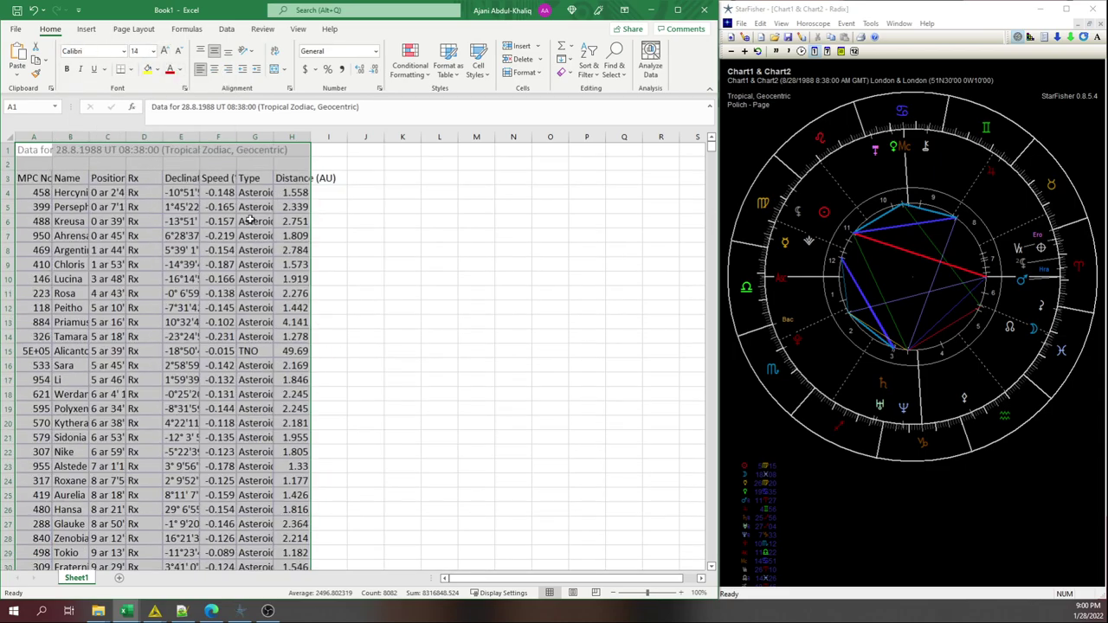
Autofit all column widths on the sheet, then narrow column A to fit the MPC numbers.
click(8, 140)
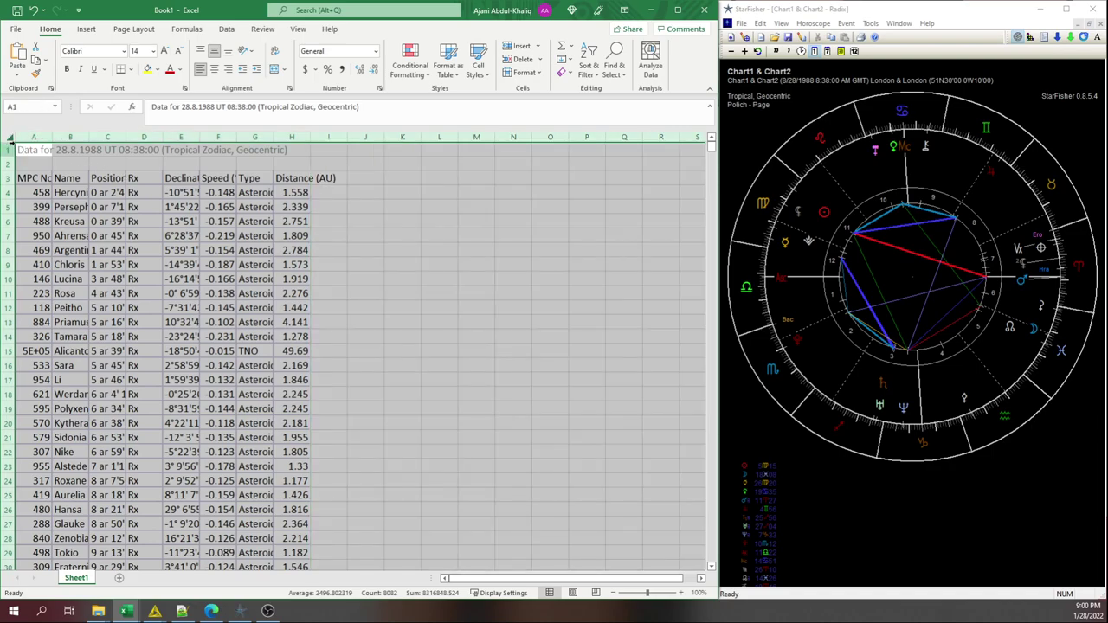
double_click(52, 141)
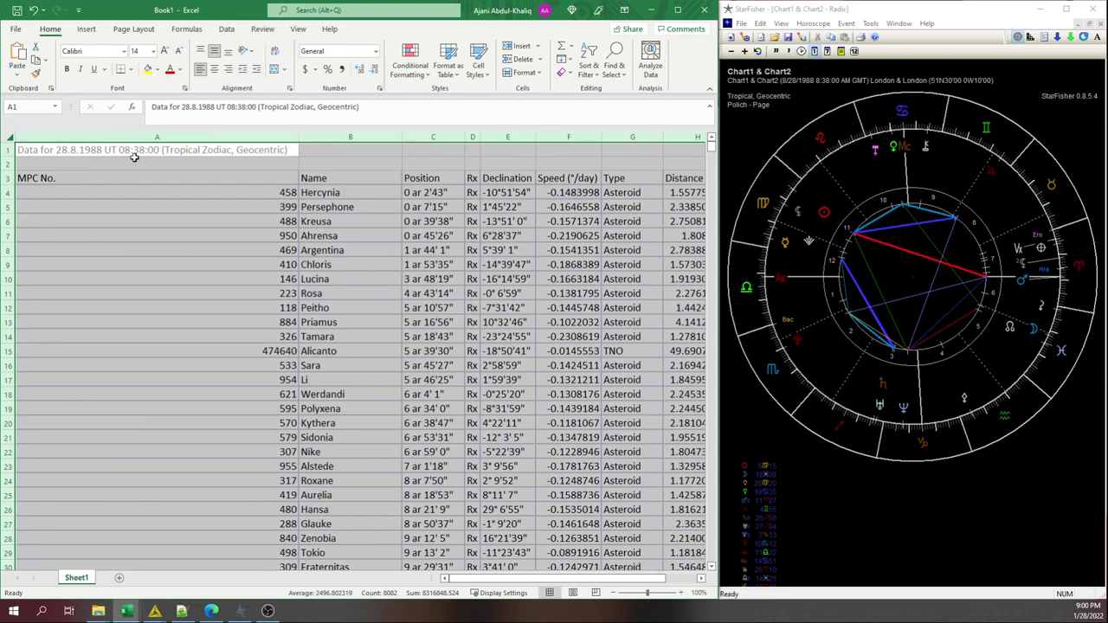
click(265, 192)
drag(299, 138, 251, 140)
drag(105, 149, 74, 163)
click(406, 216)
click(521, 195)
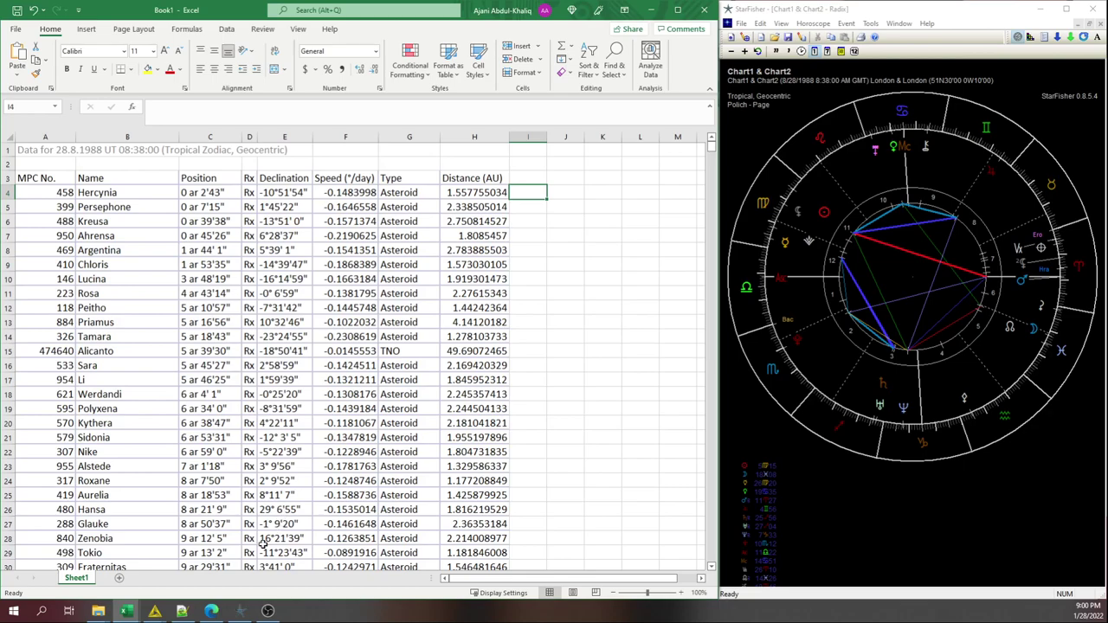
Switch to the browser and open the electric monastery post about Laurentia's free 1000+ asteroid interpretations.
click(211, 611)
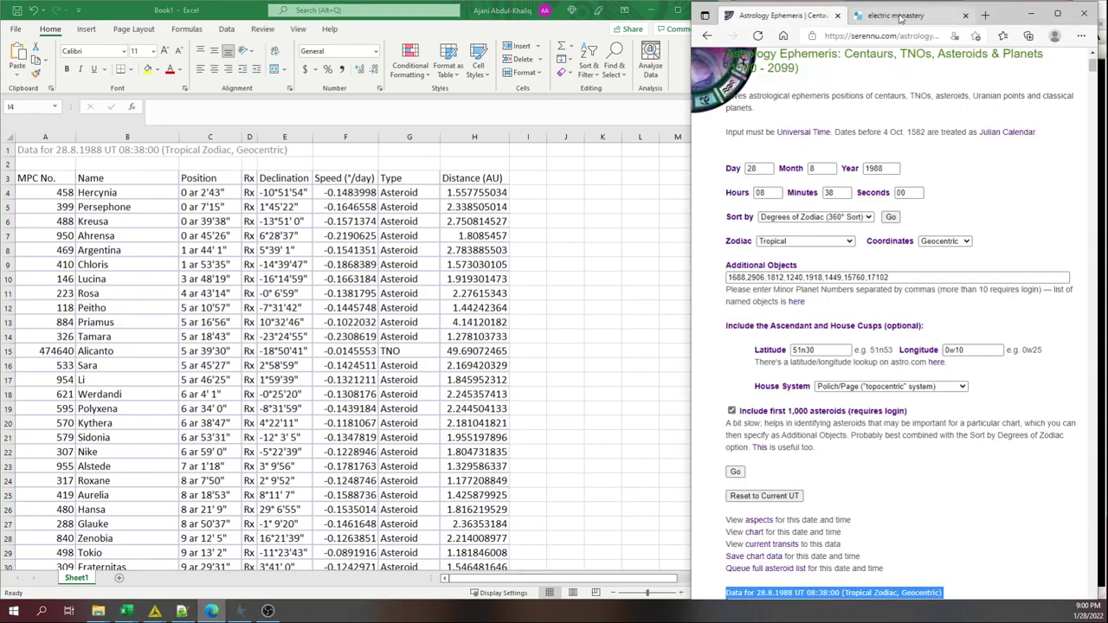
click(901, 19)
scroll(871, 242, down, 1)
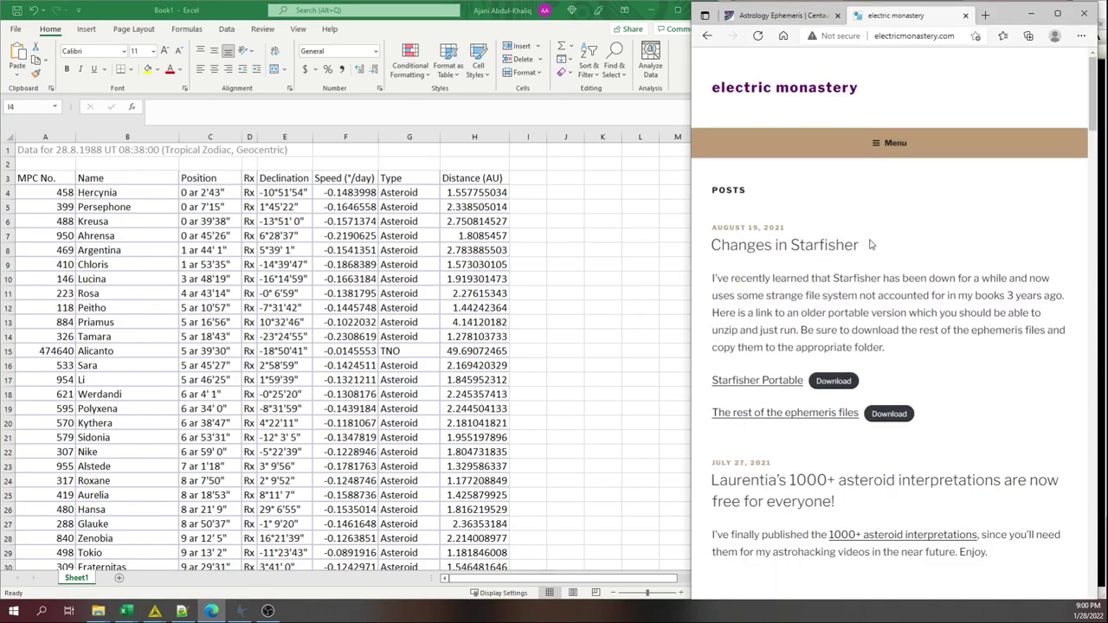
scroll(871, 245, down, 3)
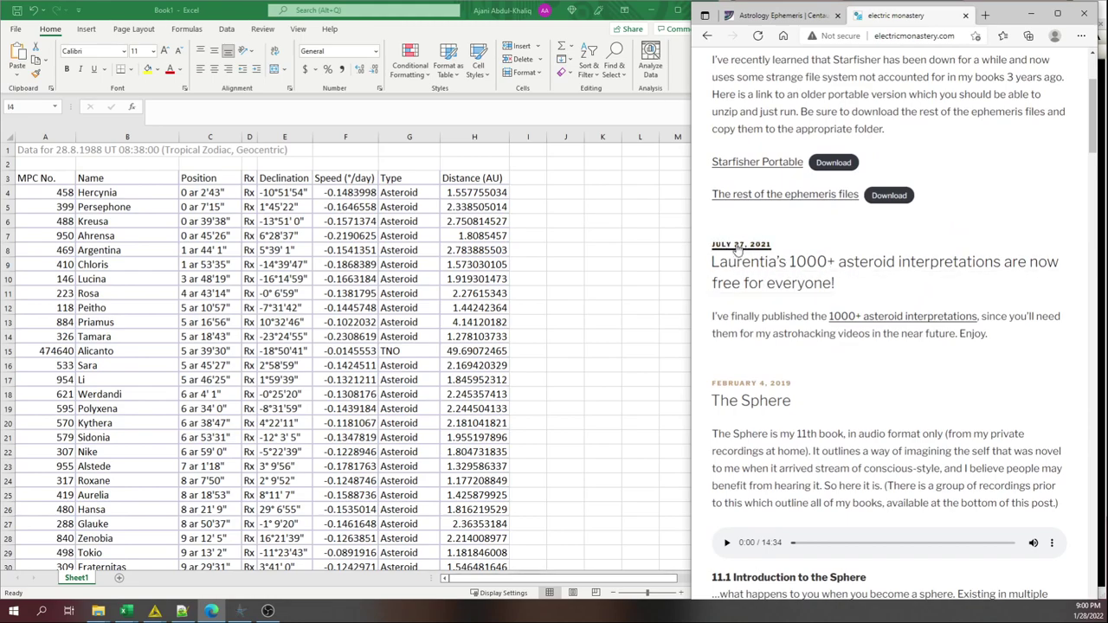
click(755, 266)
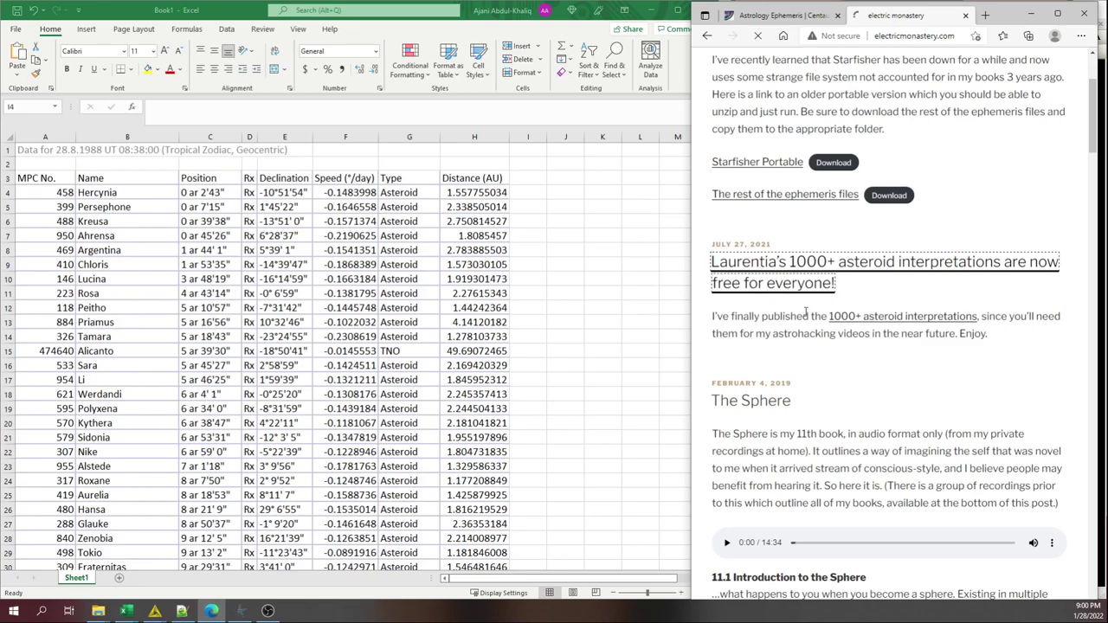
scroll(779, 269, up, 2)
scroll(788, 255, down, 2)
click(790, 251)
click(779, 271)
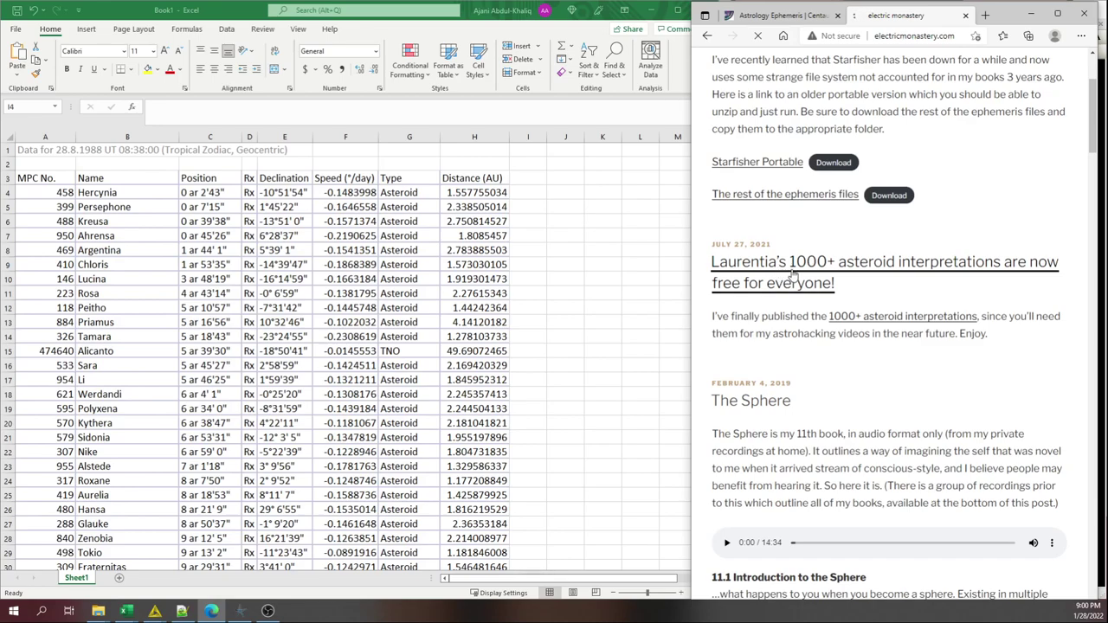
click(814, 275)
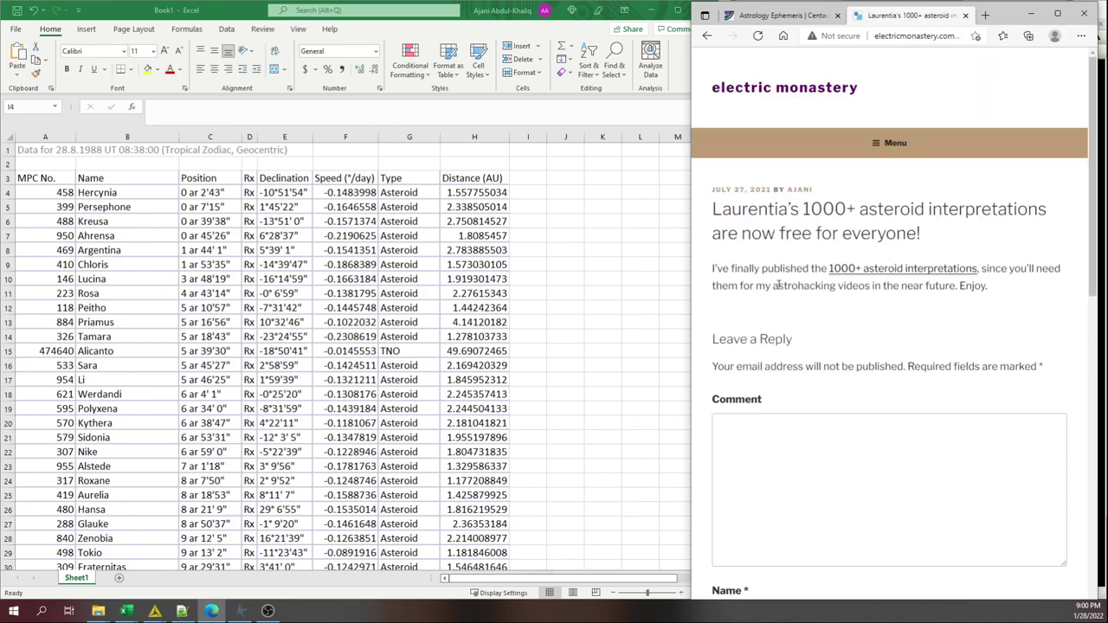
Follow the post's link to the 1000+ asteroid interpretations and widen the browser window.
scroll(779, 285, down, 4)
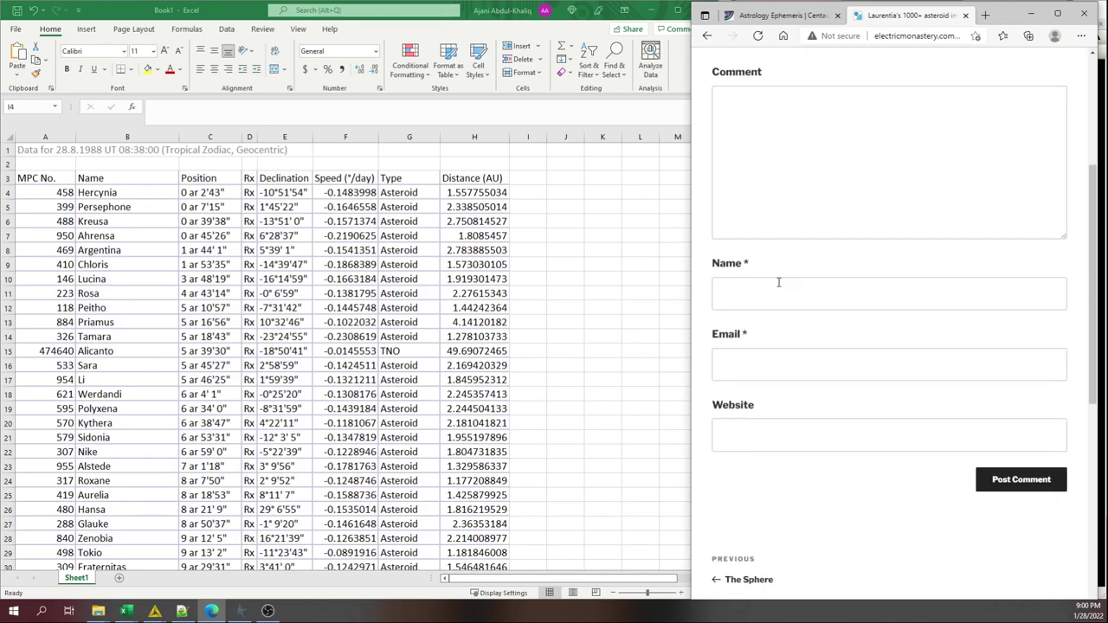
scroll(778, 282, down, 10)
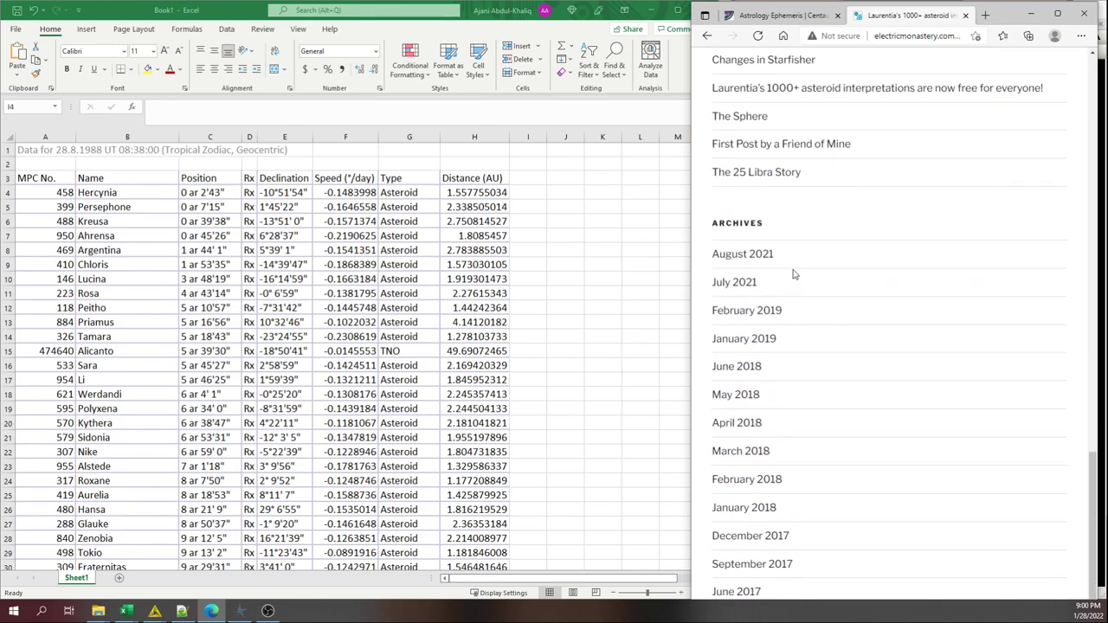
scroll(797, 269, up, 14)
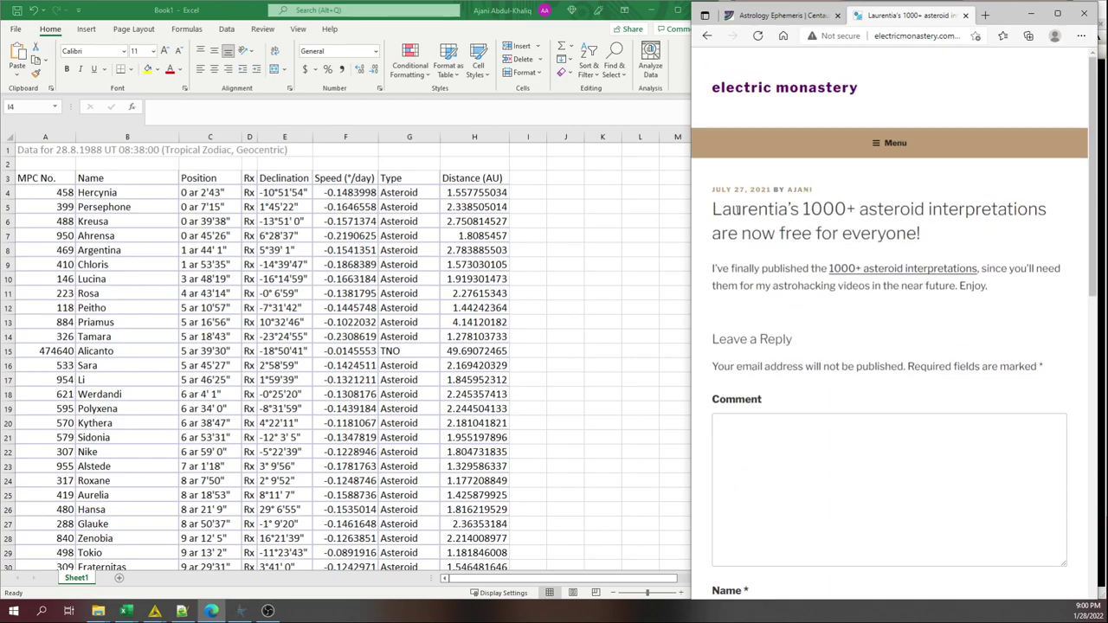
click(877, 270)
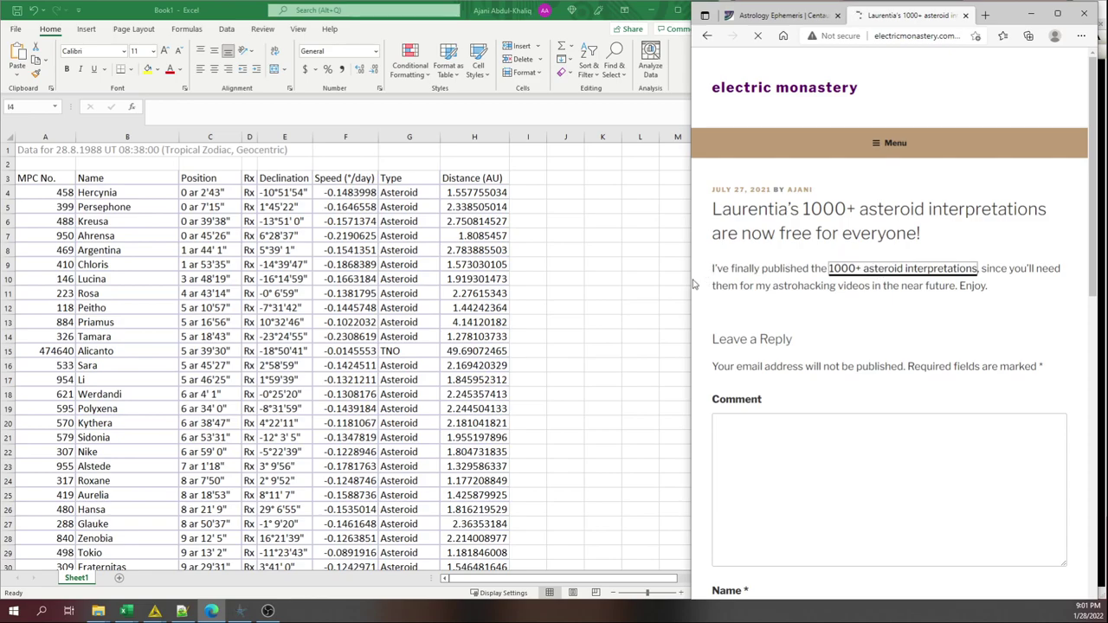
drag(689, 278, 350, 333)
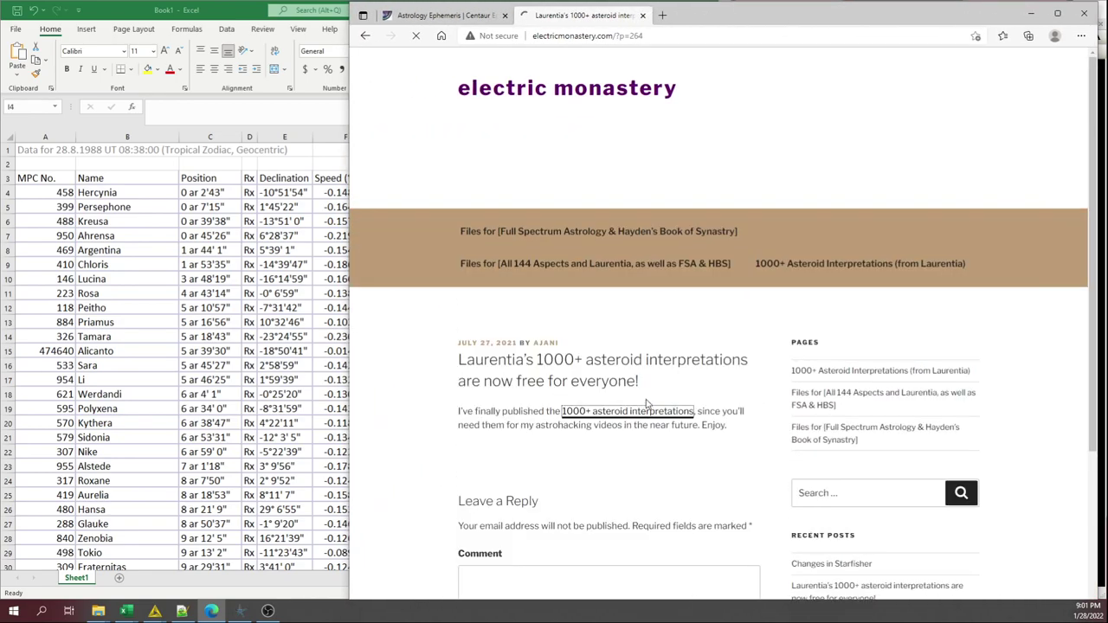
scroll(577, 324, down, 5)
scroll(423, 341, up, 5)
Copy the full asteroid, MPCnumber and interp table from the web page into a new Excel sheet and turn off its text wrapping.
scroll(690, 184, down, 3)
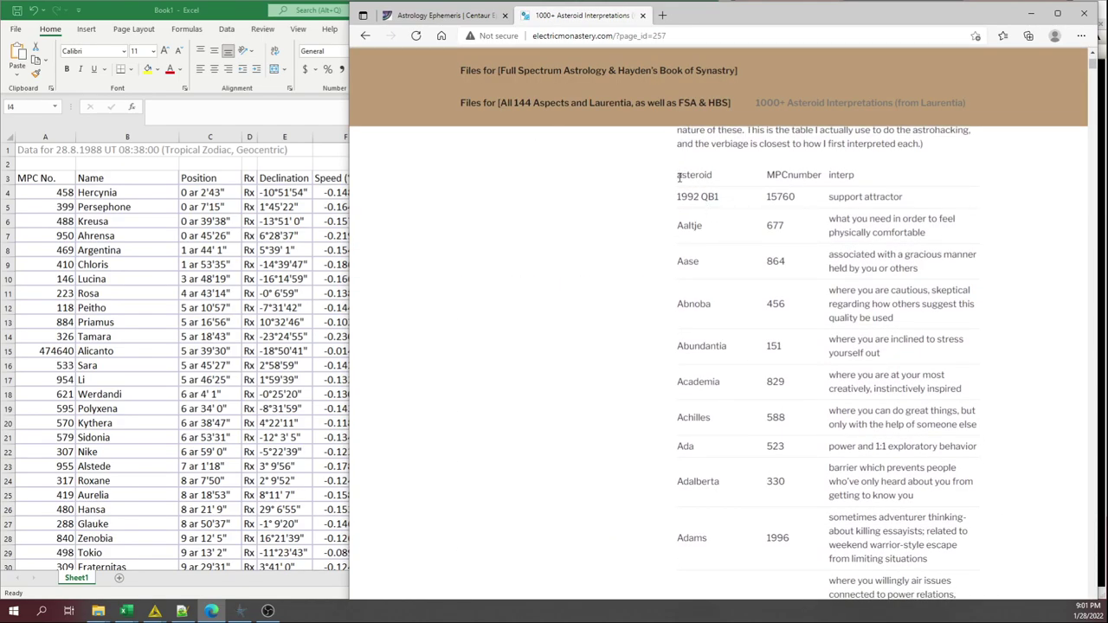
drag(680, 176, 923, 439)
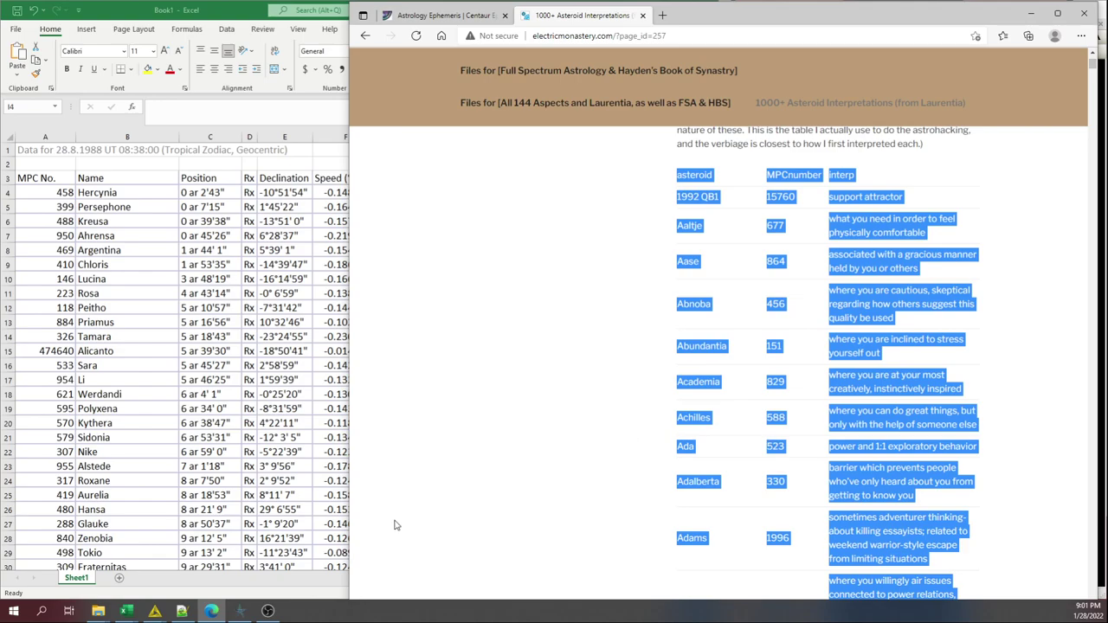
click(131, 437)
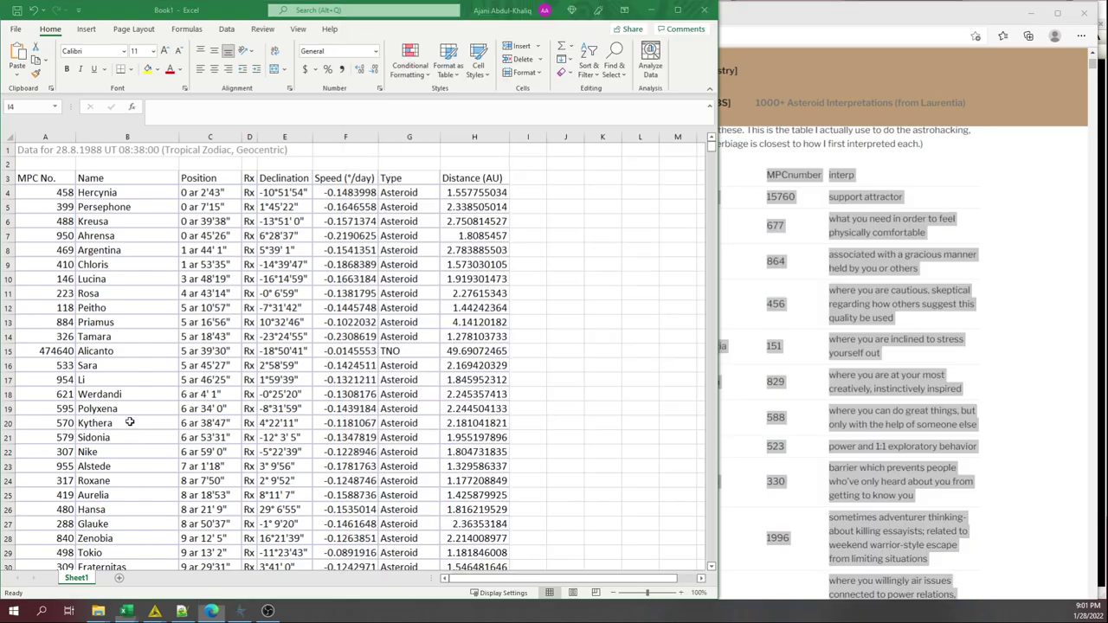
click(120, 577)
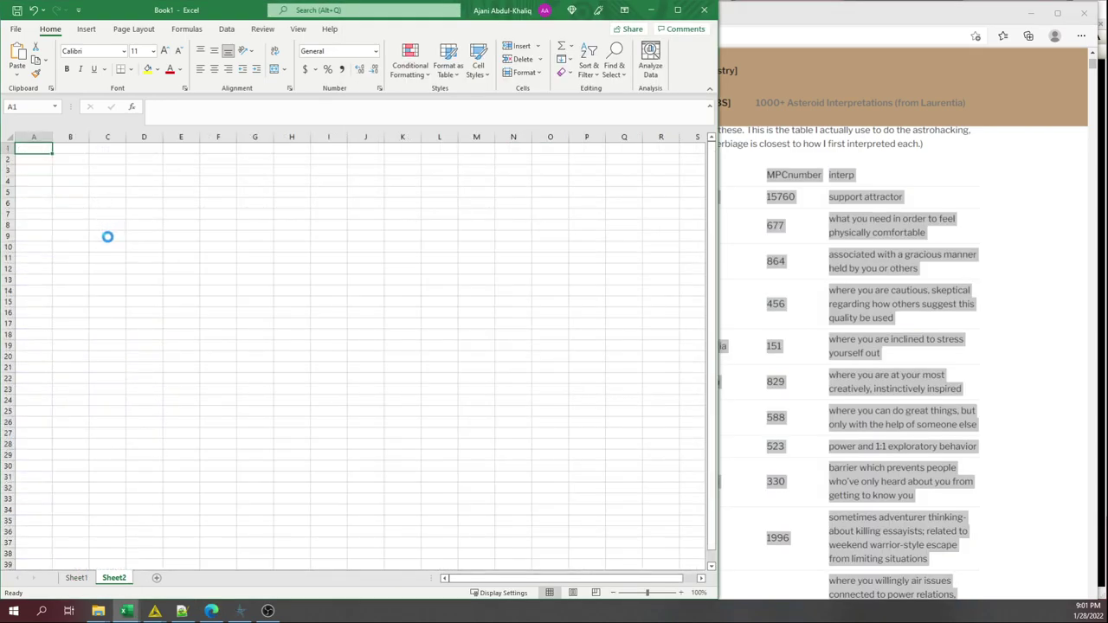
key(ctrl+v)
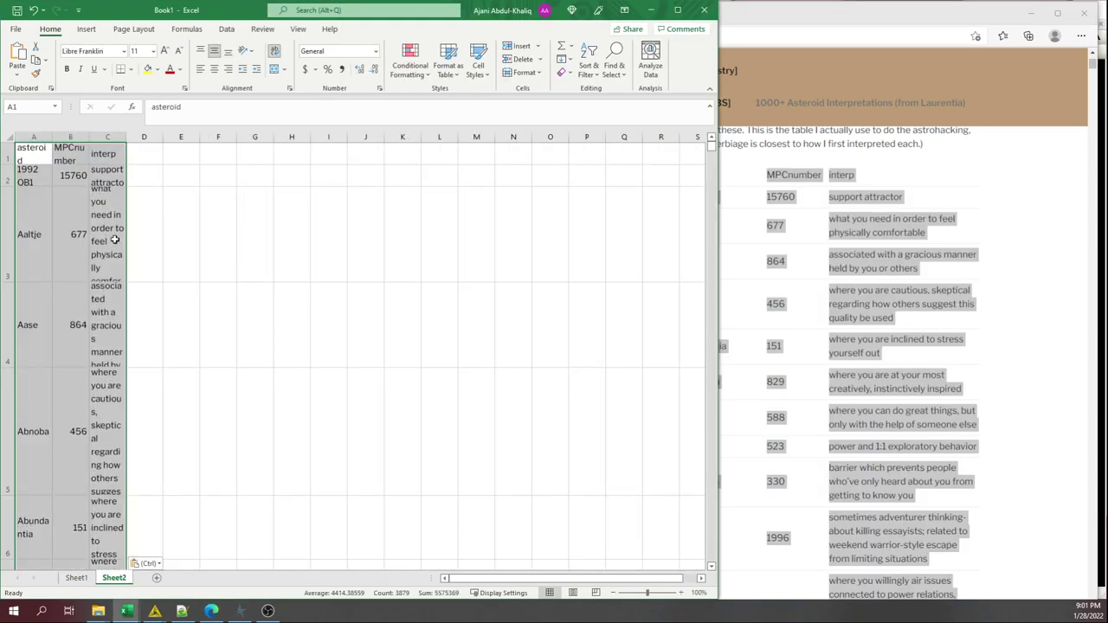
click(275, 51)
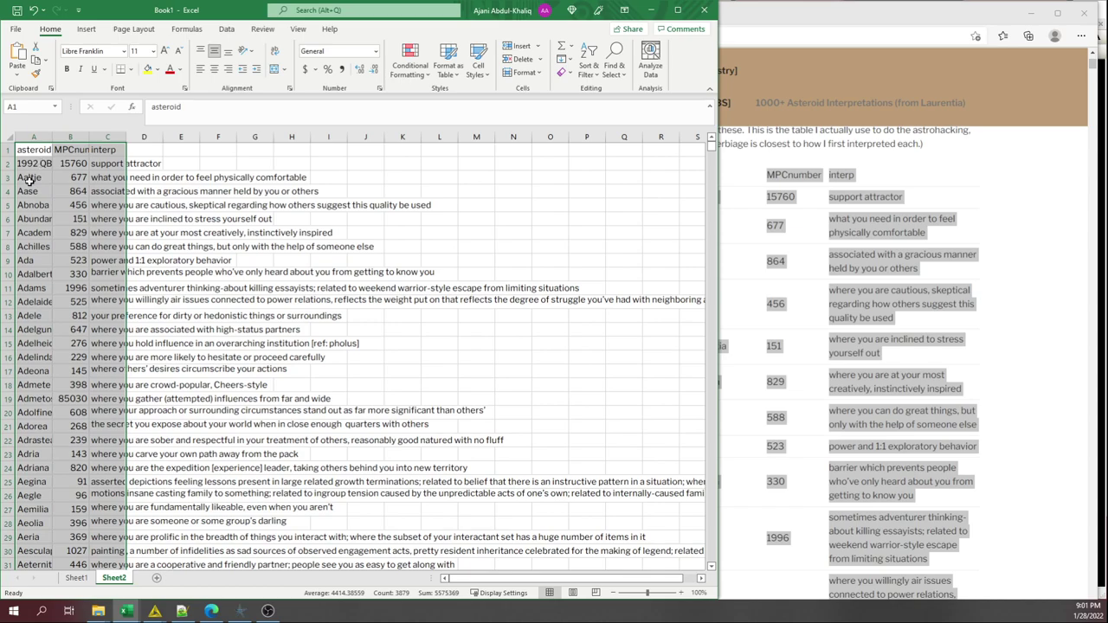
Format the interpretations data in A1:C1297 on Sheet2 as a table with headers, using a light style with a black header row.
click(32, 206)
key(ctrl+Down)
key(Right)
key(Right)
key(ctrl+Up)
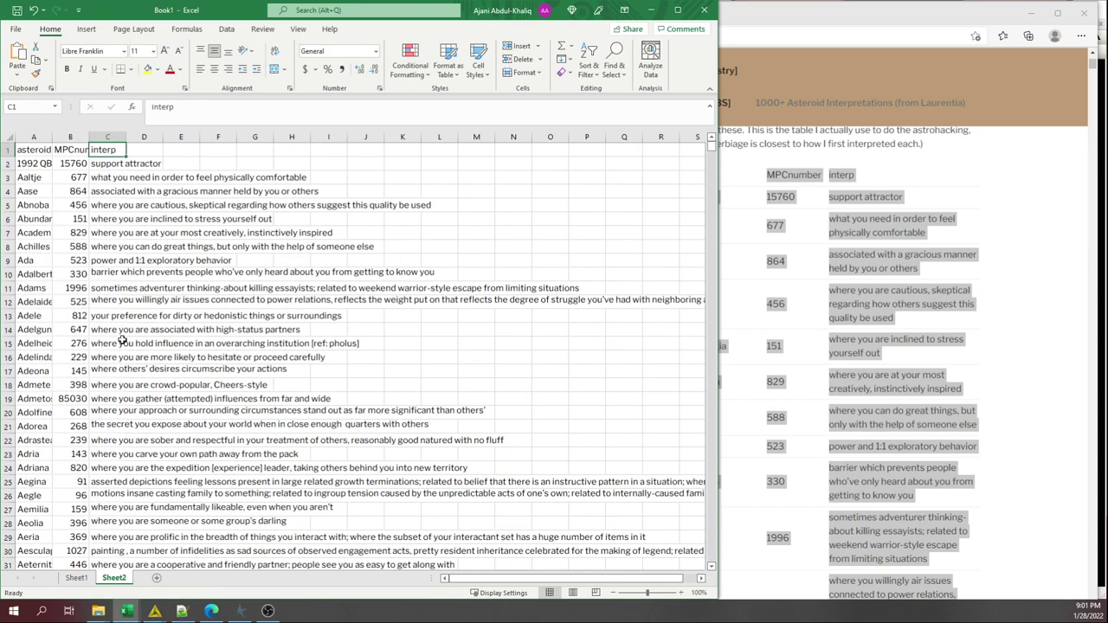
key(Left)
key(Left)
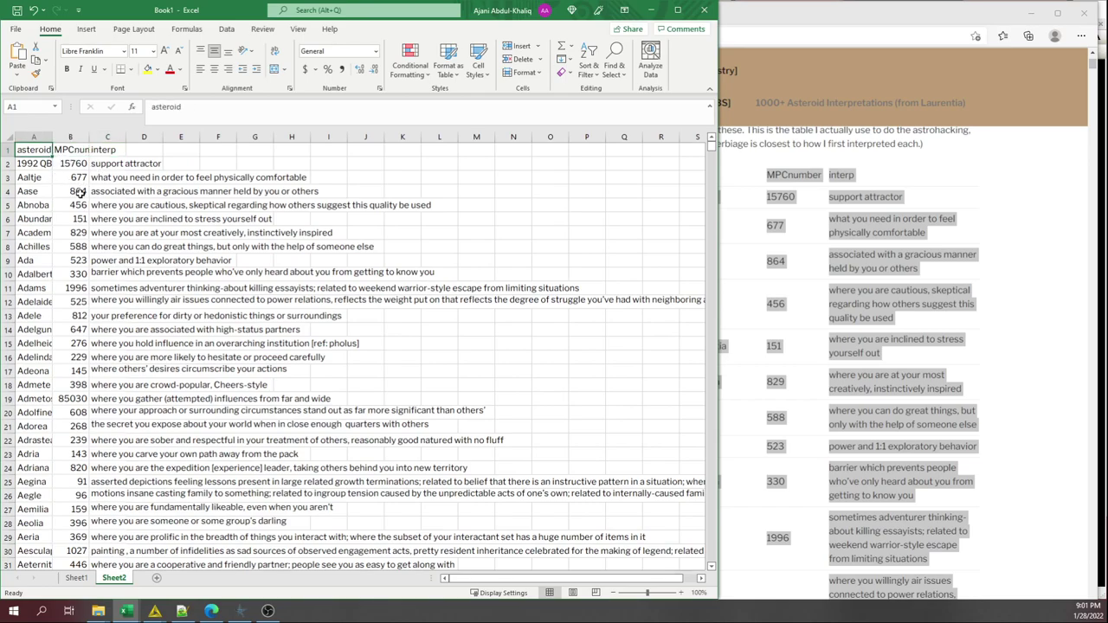
key(ctrl+shift+Right)
key(ctrl+shift+Down)
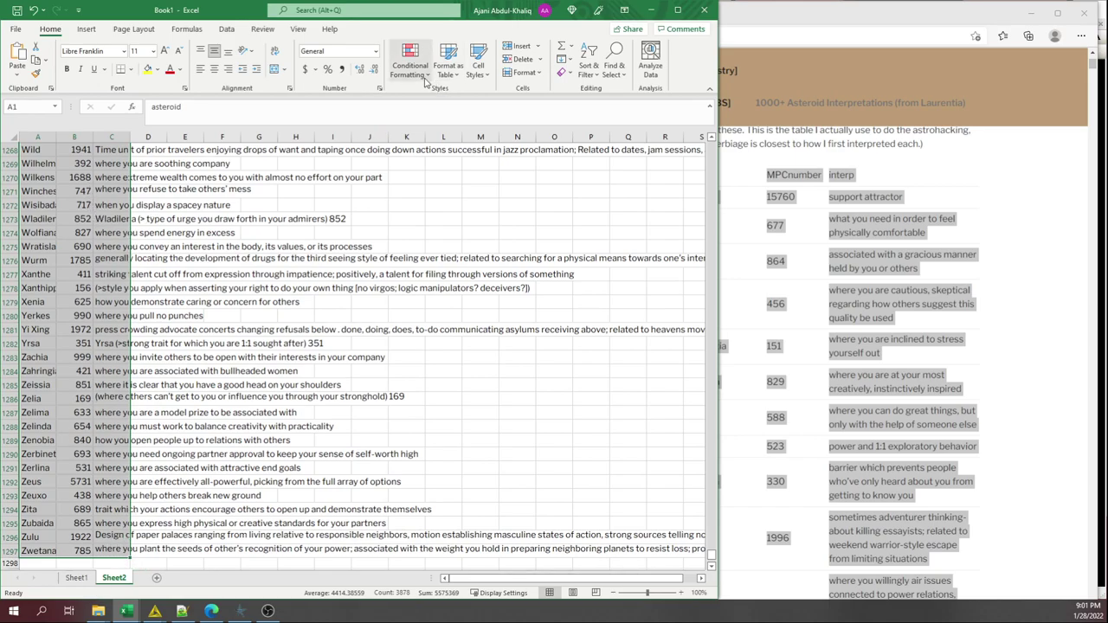
click(453, 78)
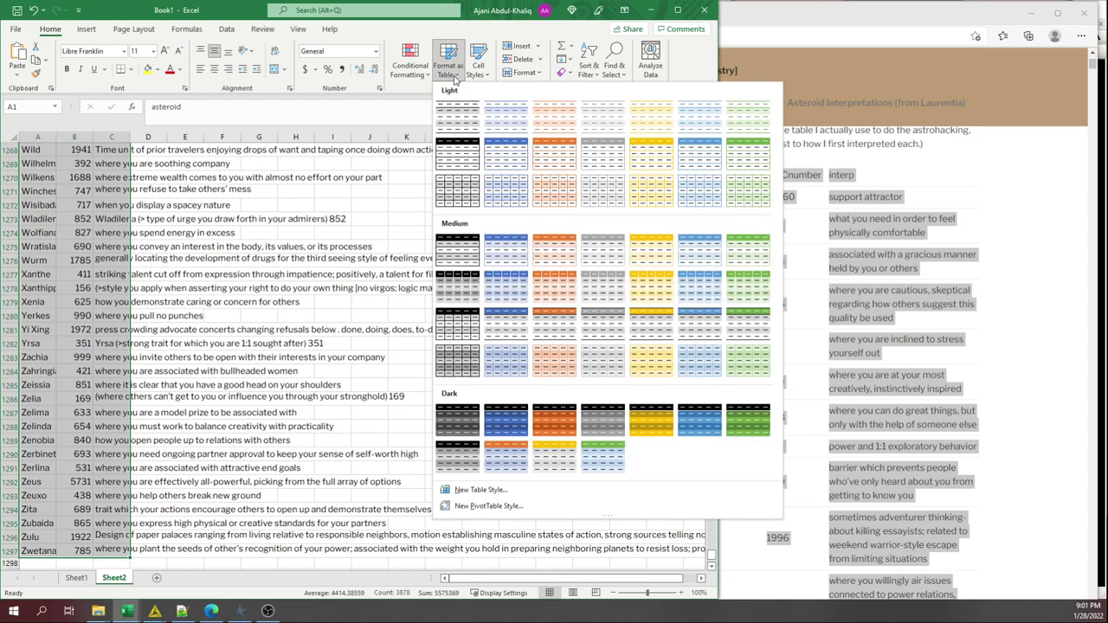
click(457, 154)
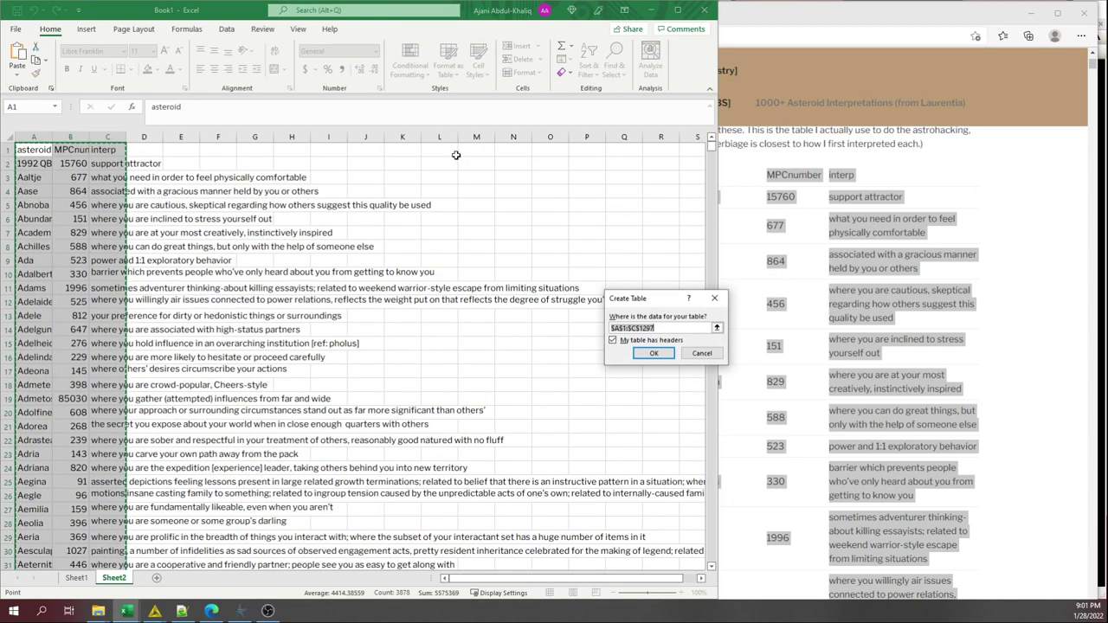
click(658, 354)
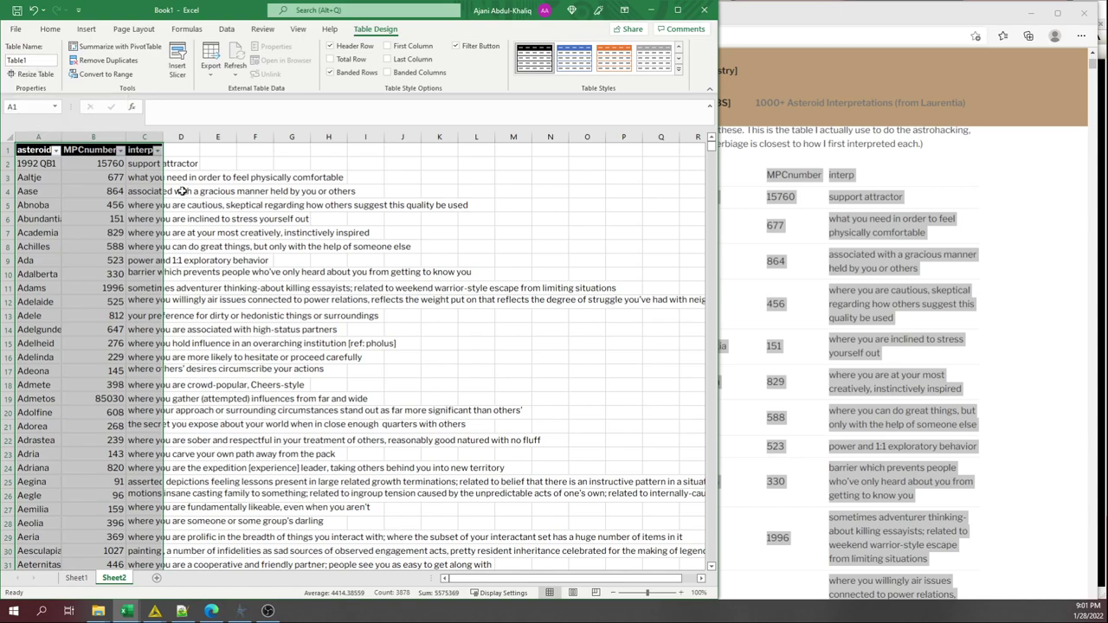
click(186, 190)
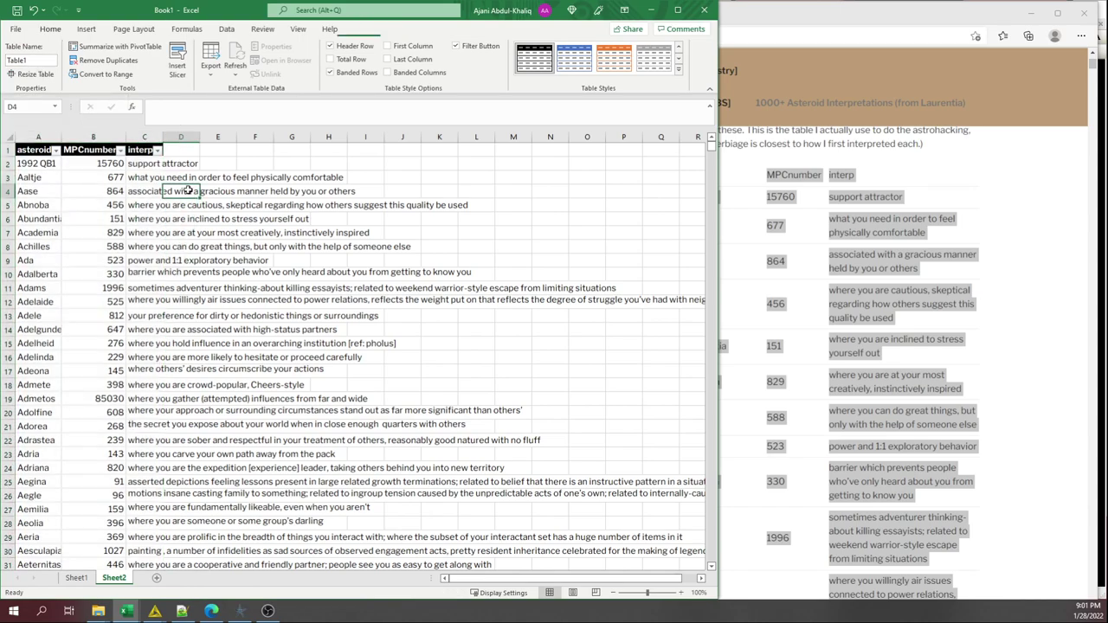
In cell I4 of Sheet1, enter =VLOOKUP(B4,Table1,3) to look up the asteroid's interpretation by name.
click(76, 578)
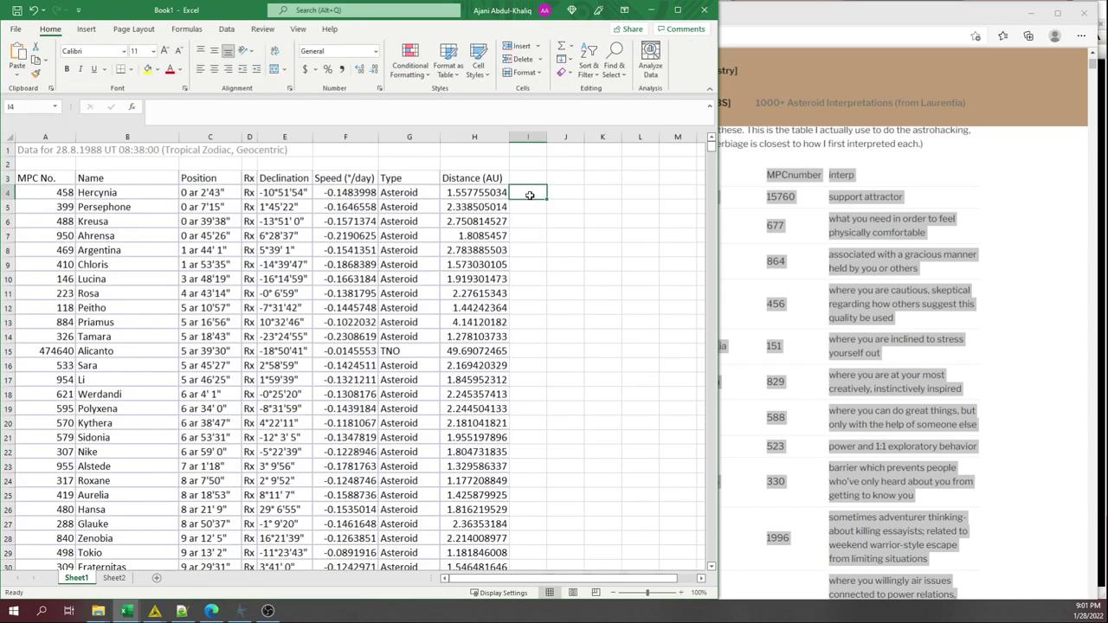
text(=)
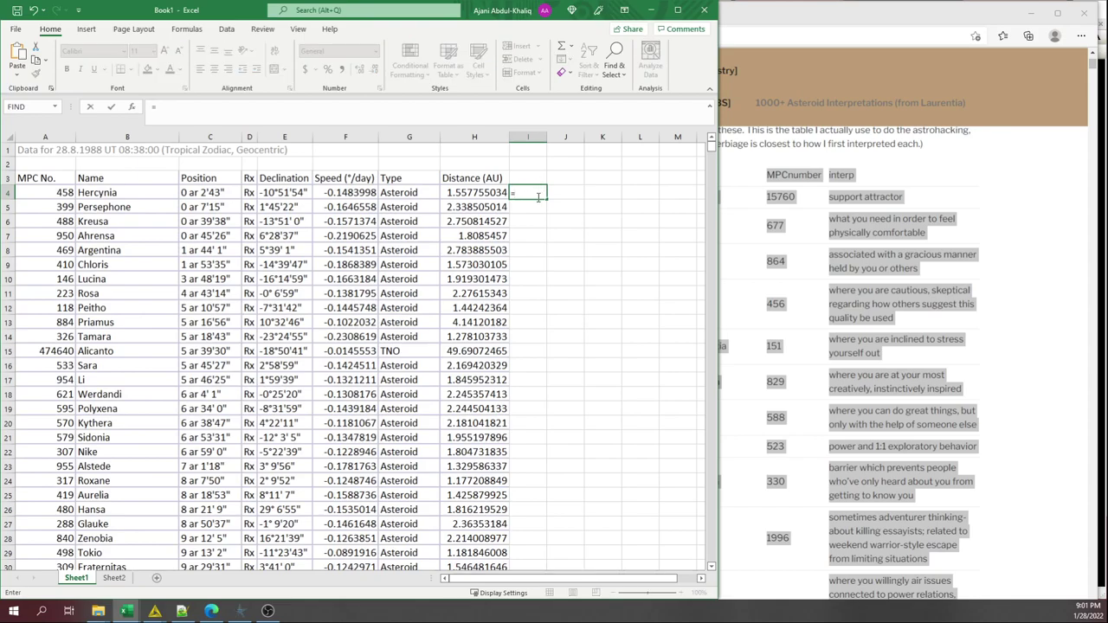
text(vl)
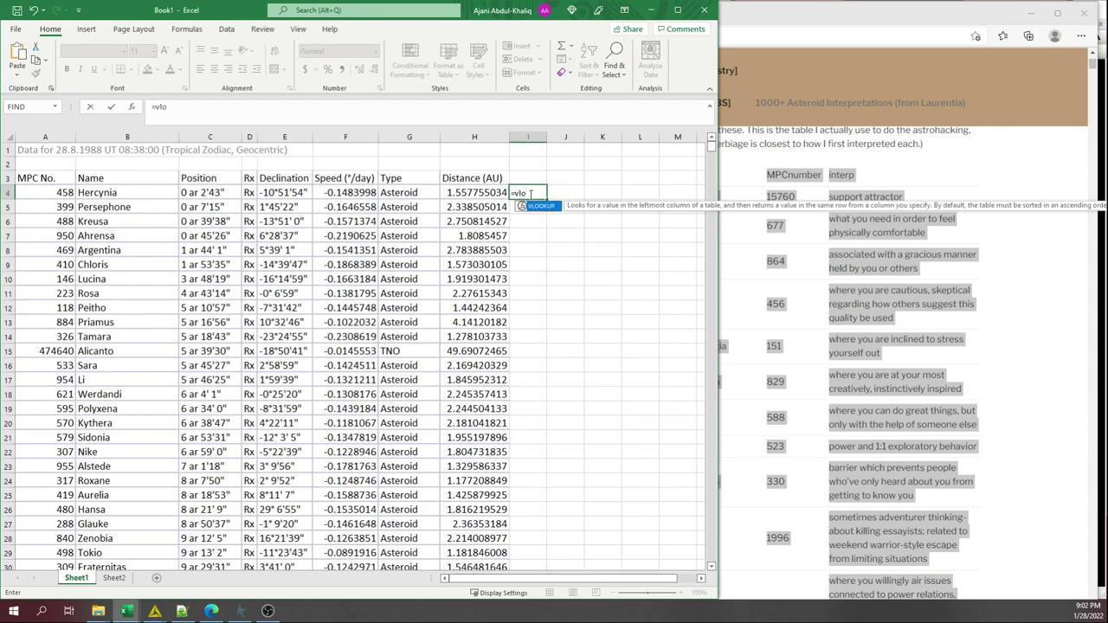
text(o)
key(Tab)
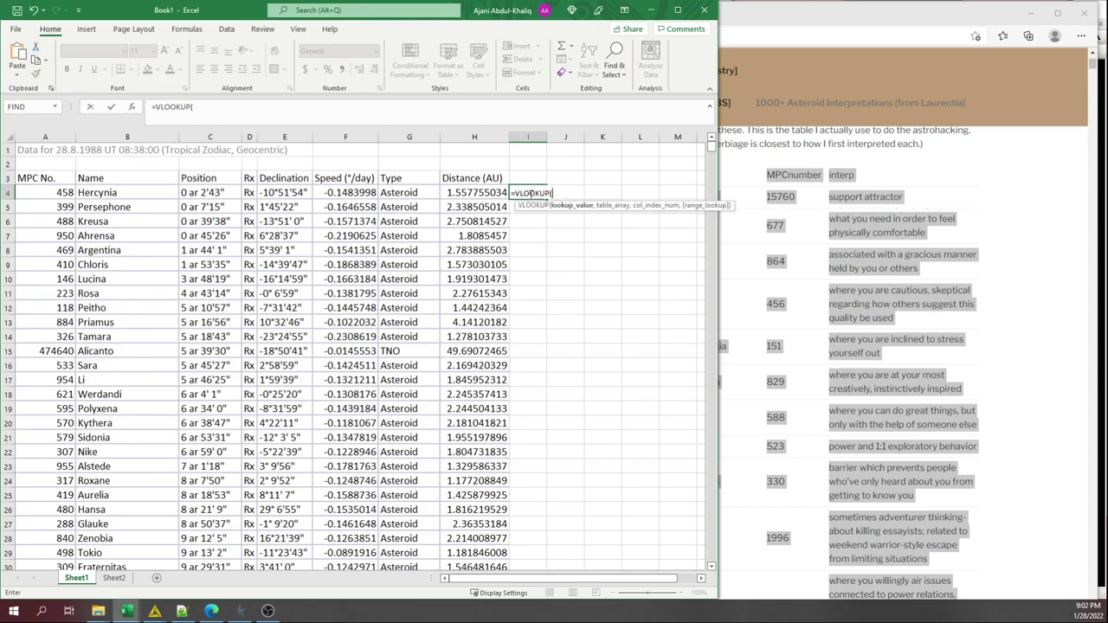
click(111, 191)
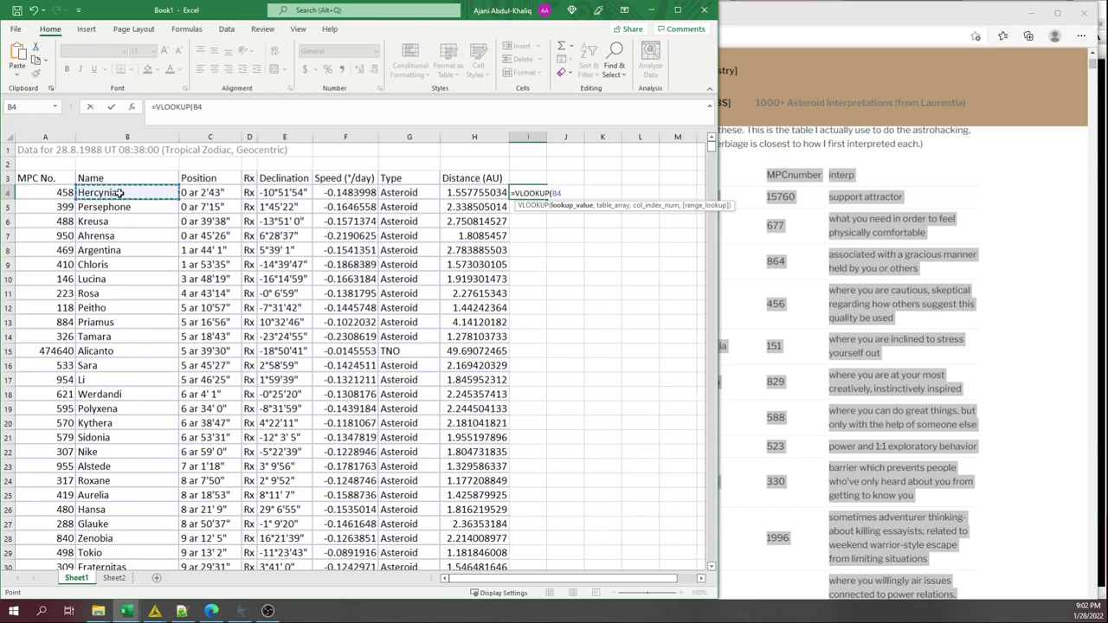
text(,)
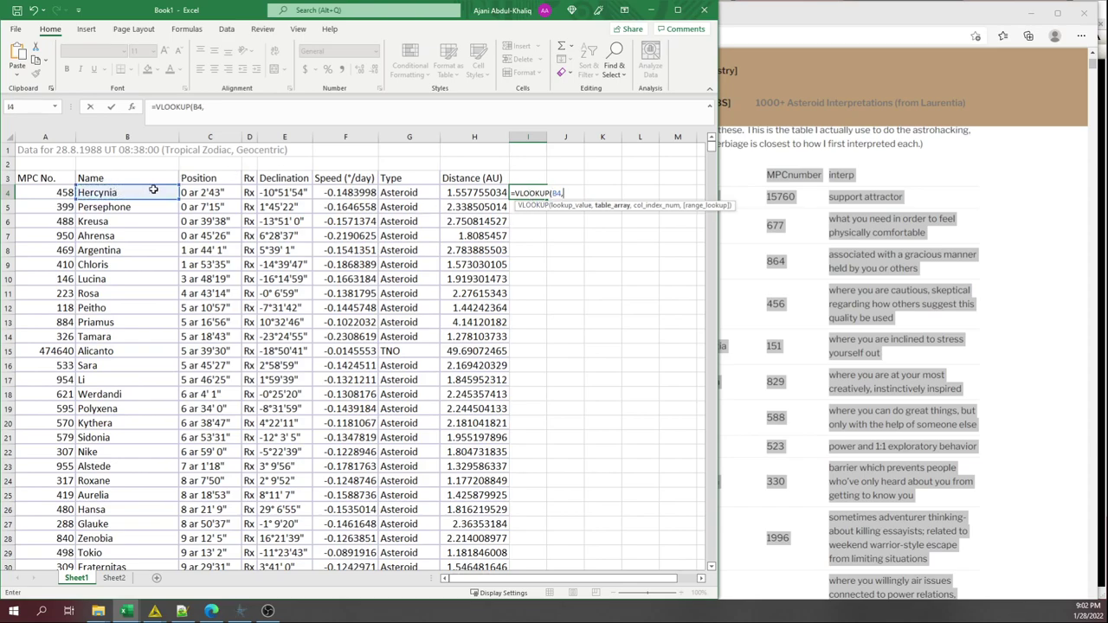
text(ta)
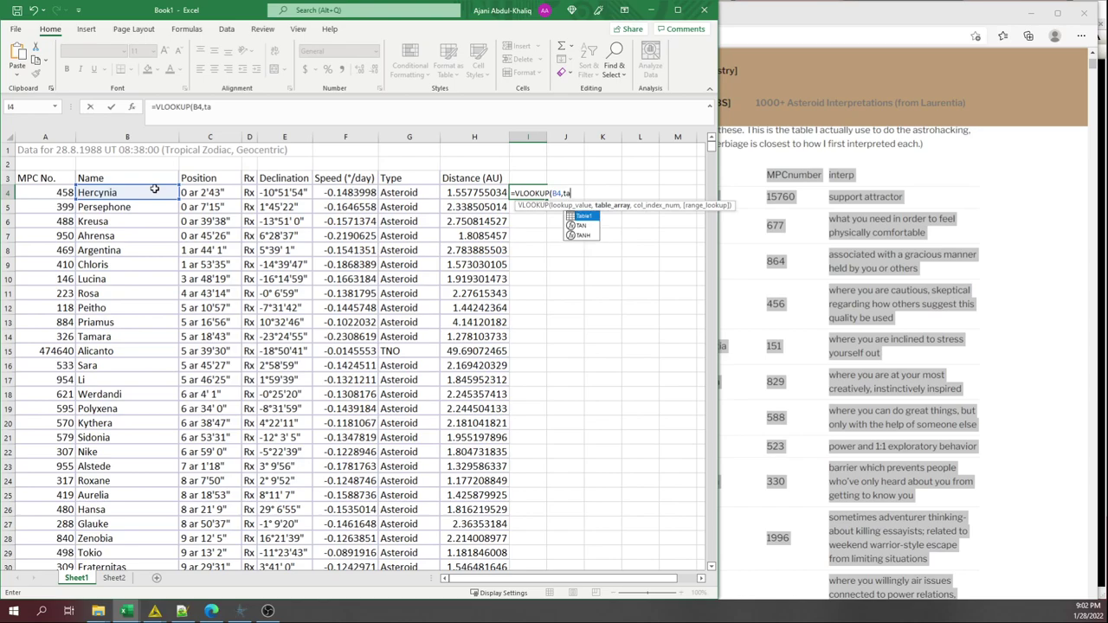
double_click(583, 215)
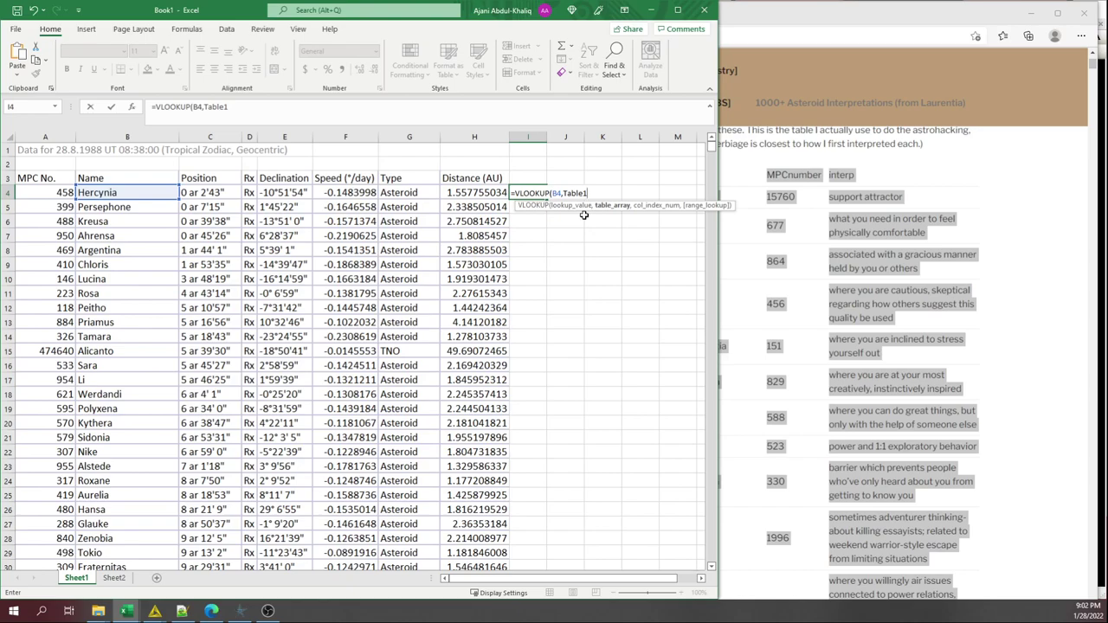
text(,)
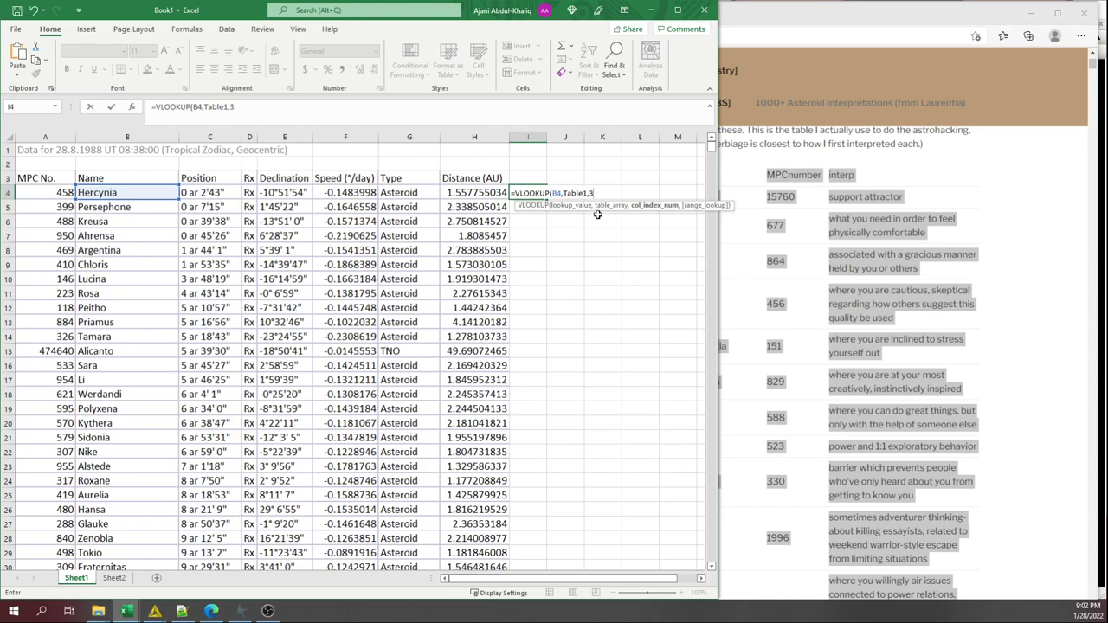
text(3)
key(Return)
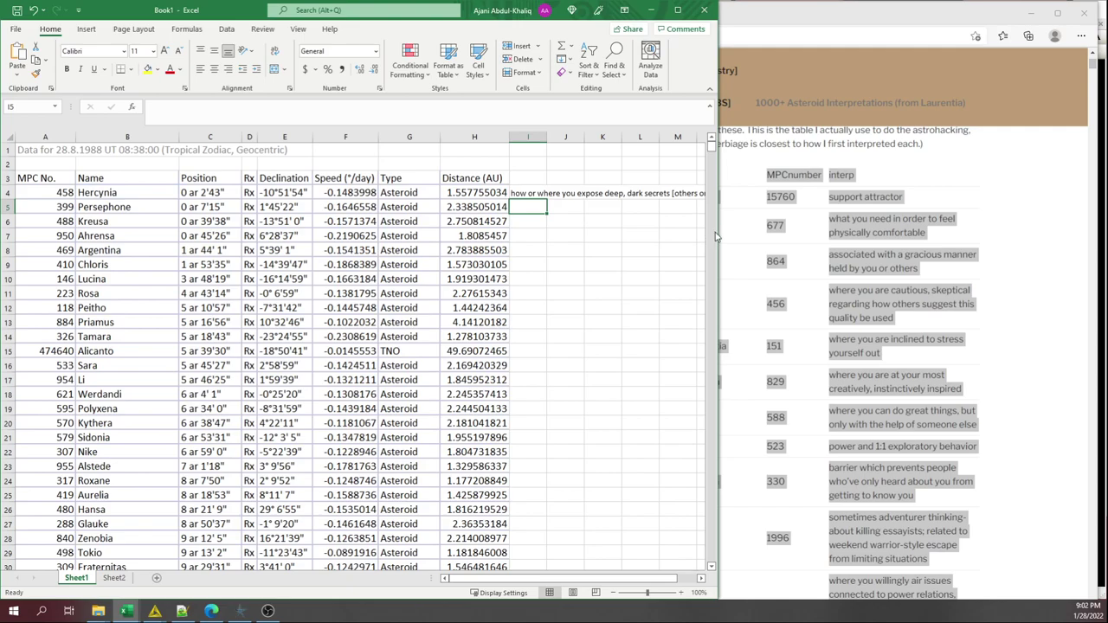
Maximize the Excel window and fill the I4 lookup formula down column I alongside the ephemeris rows.
double_click(238, 15)
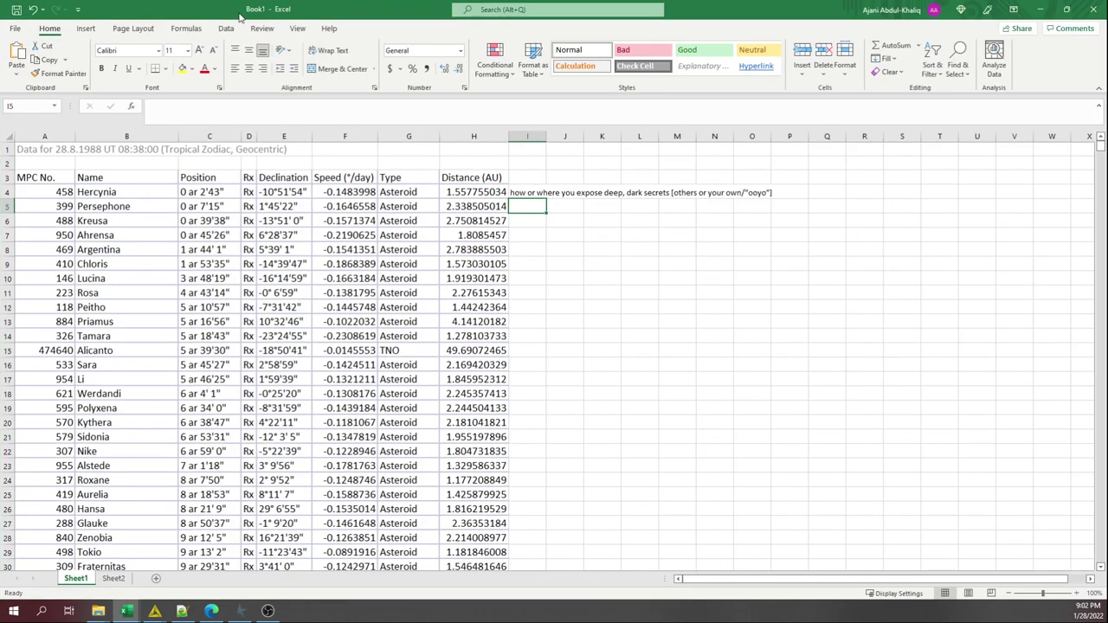
click(536, 194)
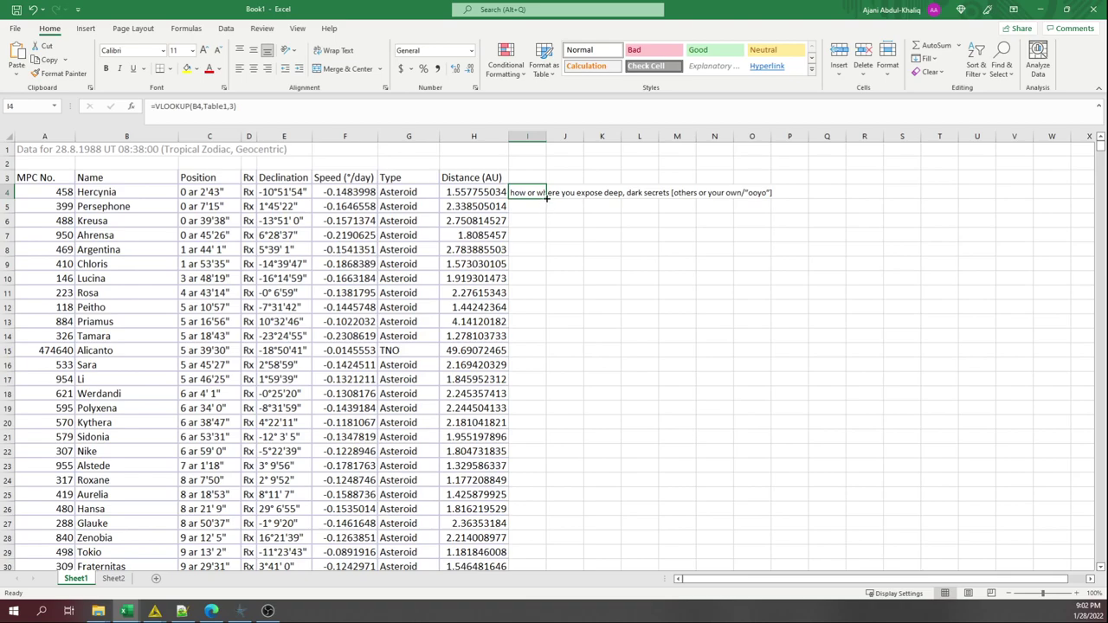
double_click(546, 197)
click(522, 261)
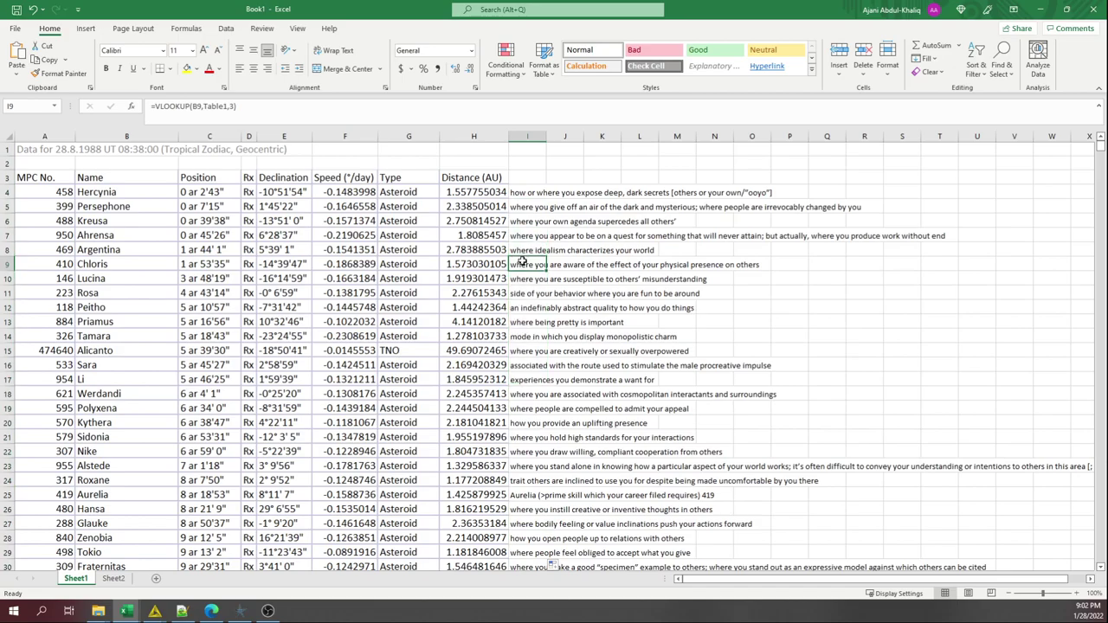
key(ctrl+Down)
key(ctrl+Down)
key(ctrl+Up)
key(ctrl+Up)
key(ctrl+Up)
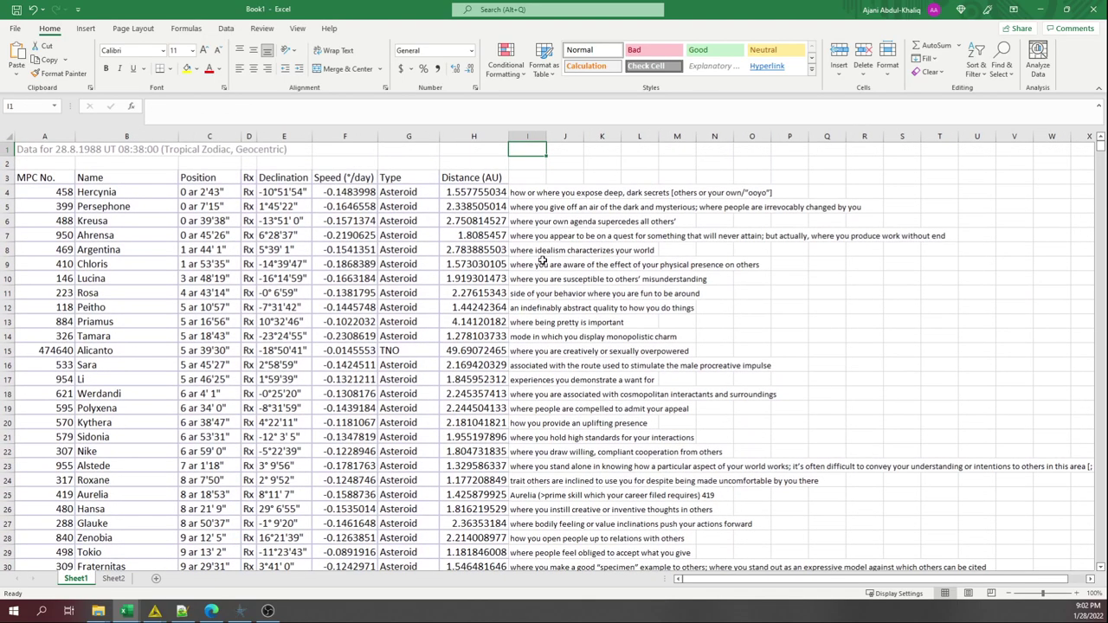
Widen column I, which holds the looked-up interpretations.
key(Down)
key(Down)
key(Down)
key(Down)
drag(543, 136, 606, 138)
scroll(548, 242, up, 3)
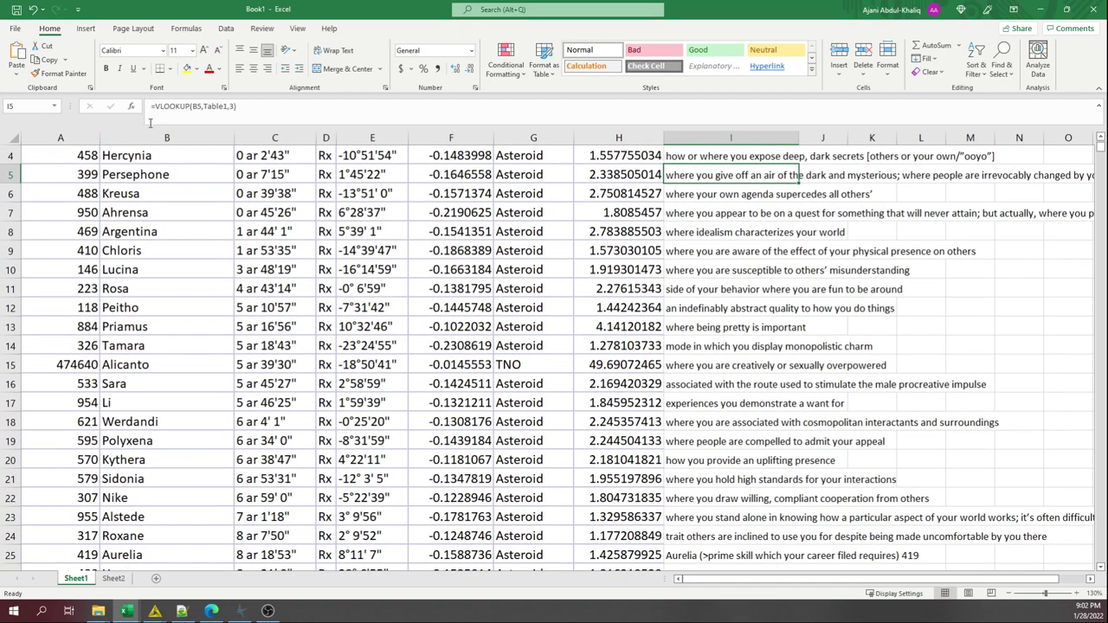
Reduce the font size of the entire Sheet1 to 11.
click(14, 138)
scroll(196, 212, up, 1)
click(218, 54)
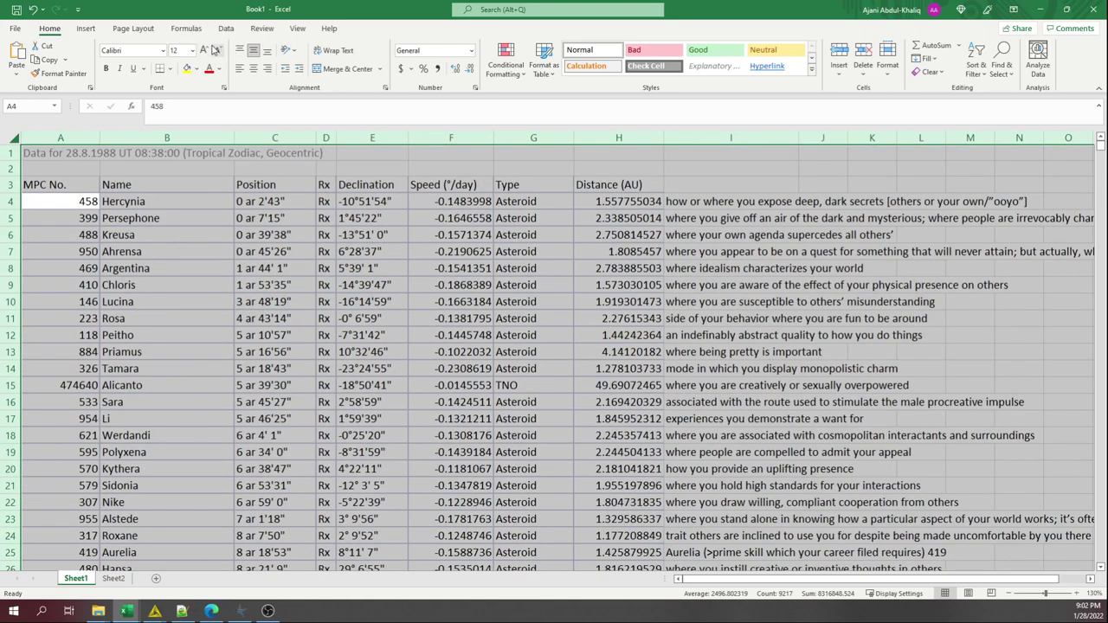
click(217, 50)
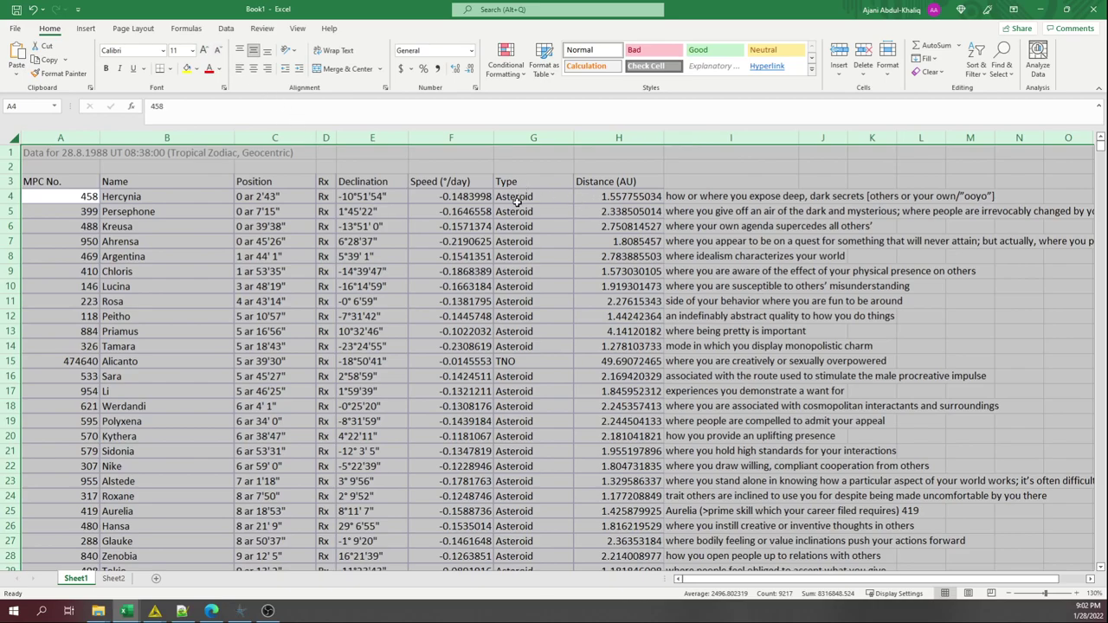
click(703, 209)
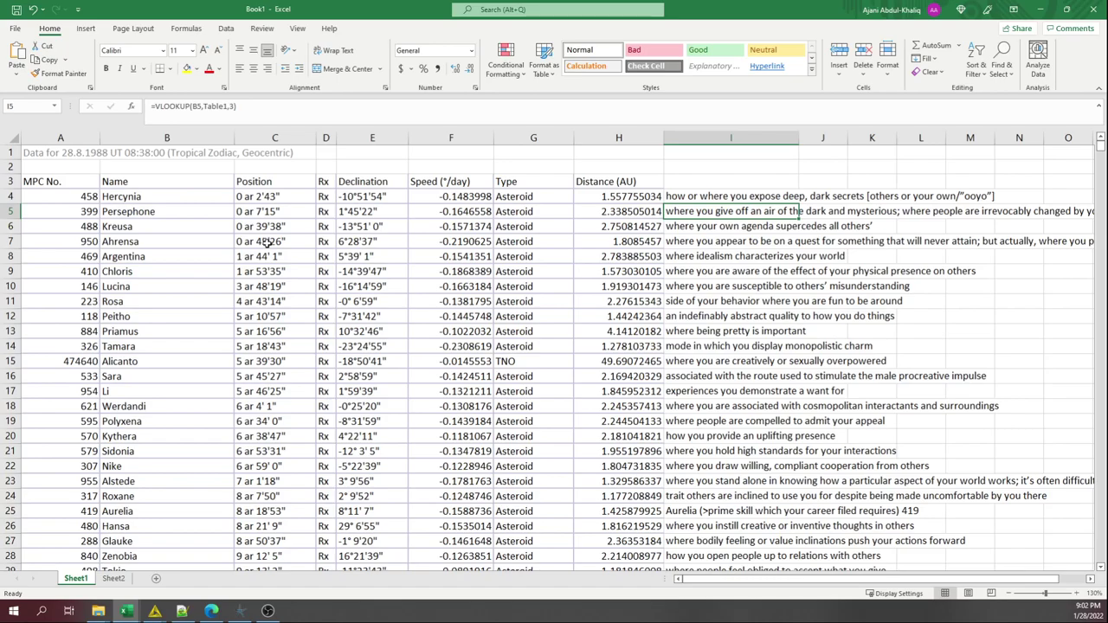
Examine the Chart1 & Chart2 wheel in StarFisher, return to Excel and locate the HOUSE 7 row in the ephemeris list.
scroll(286, 247, down, 1)
scroll(337, 244, up, 1)
click(240, 611)
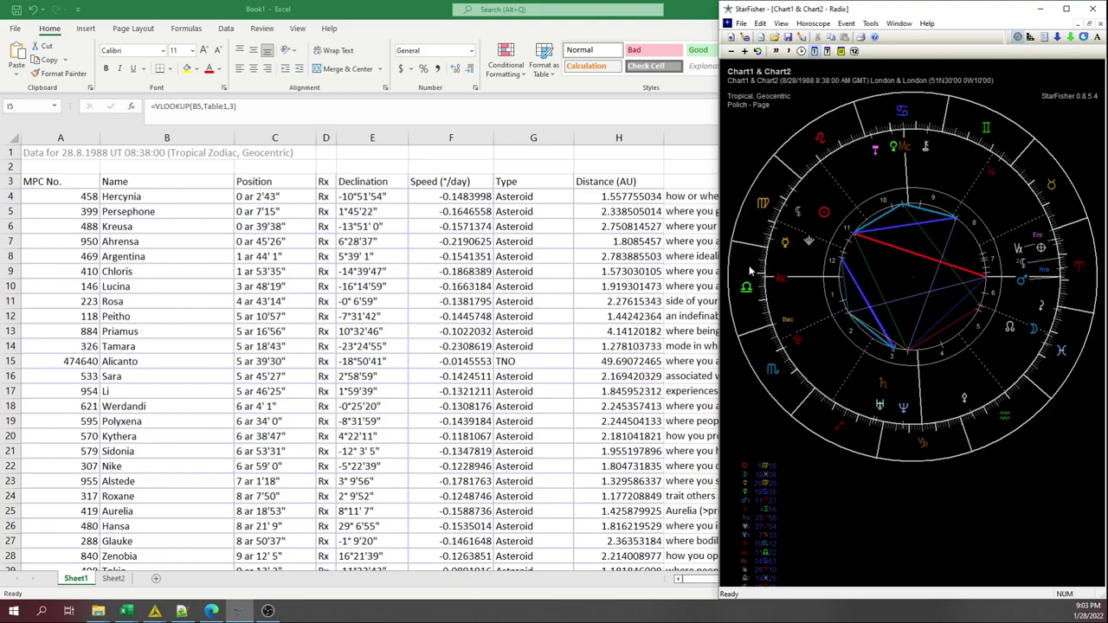
key(alt+Tab)
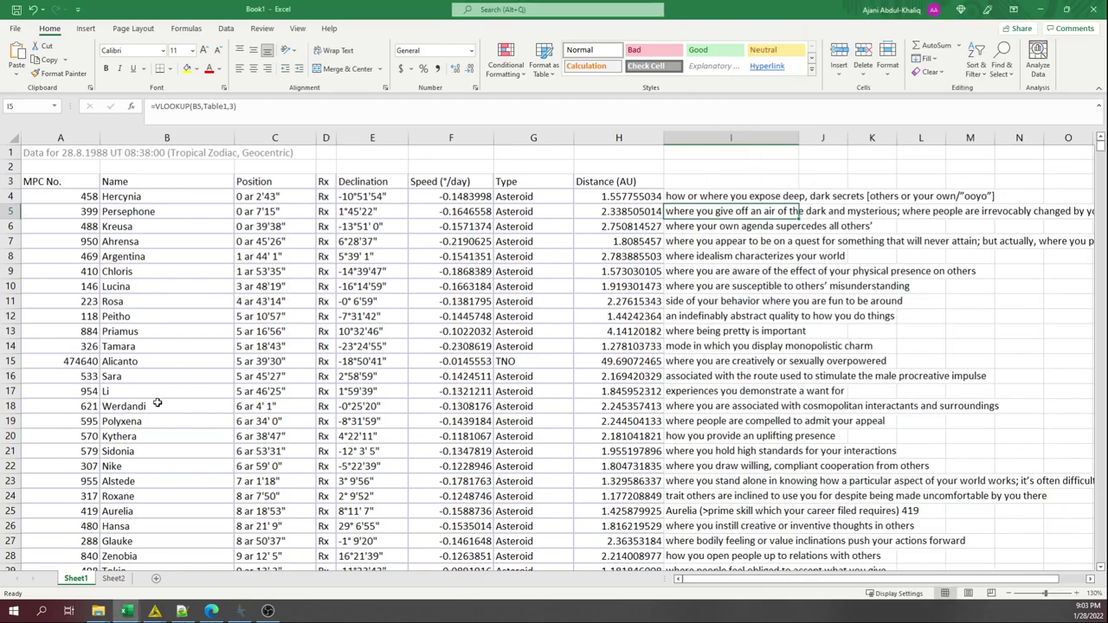
scroll(155, 403, down, 4)
click(130, 453)
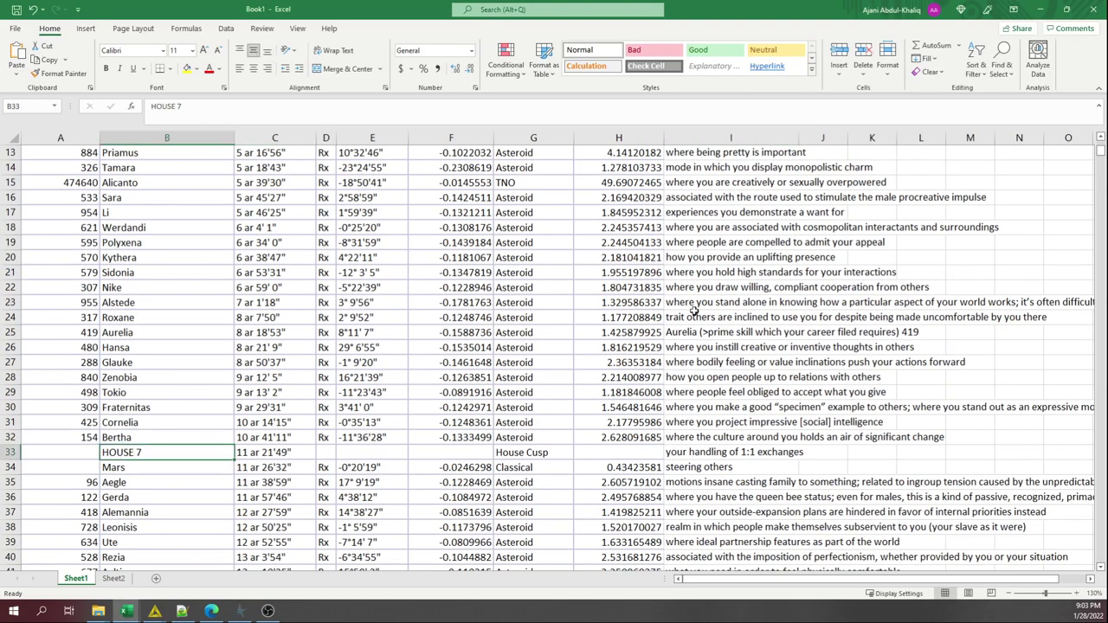
Search Sheet1 for "ascenda" and fill the rows around the ASCENDANT entry, A686:K695, with yellow.
key(ctrl+f)
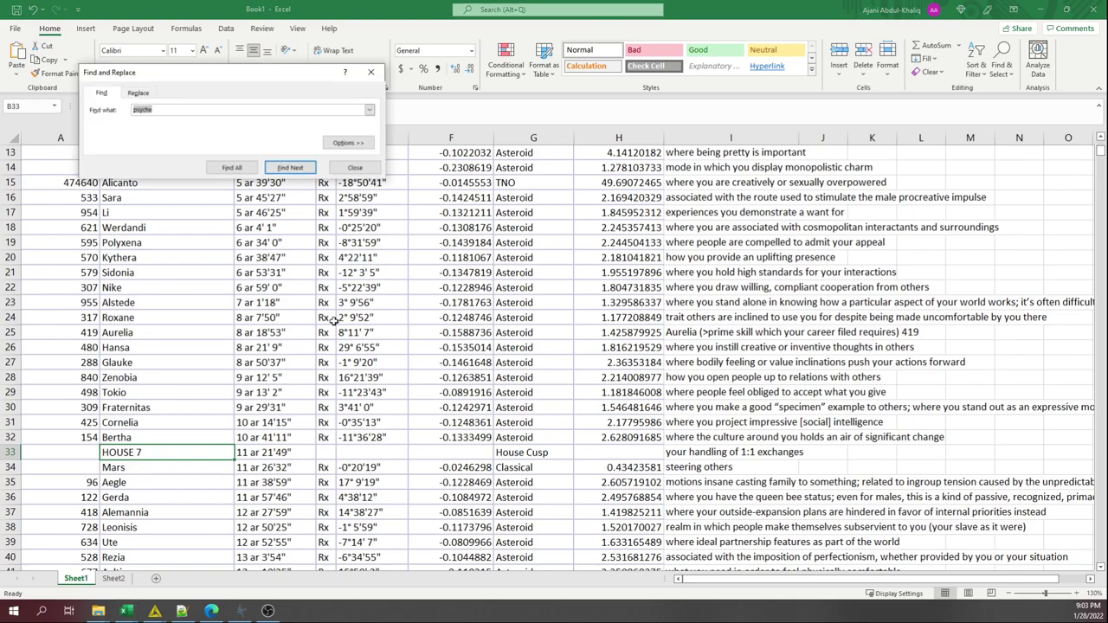
text(a)
click(290, 167)
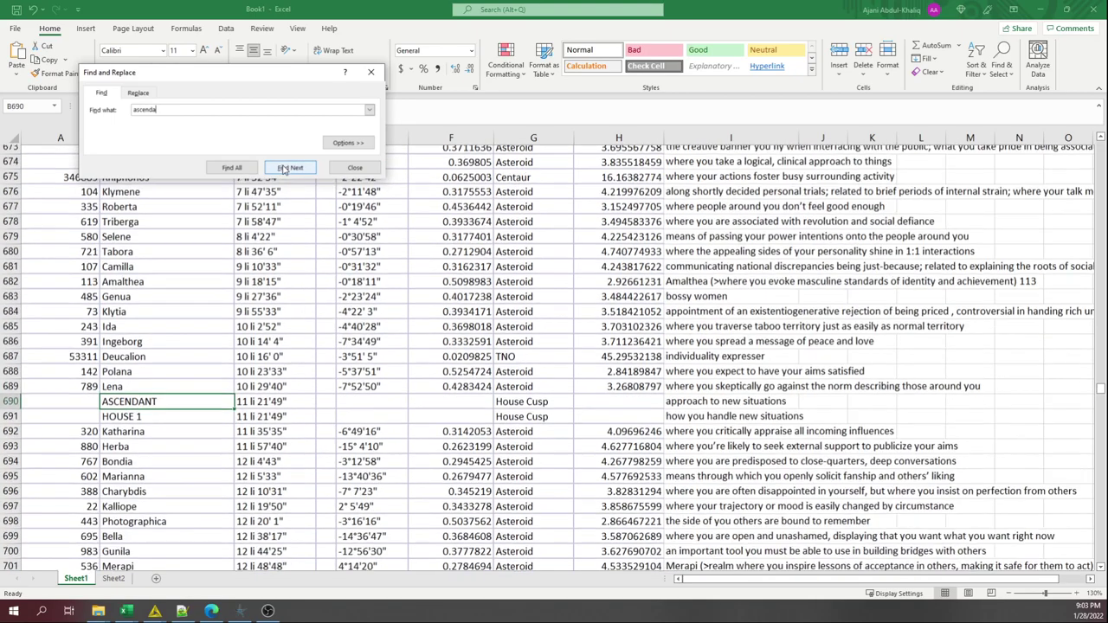
click(274, 368)
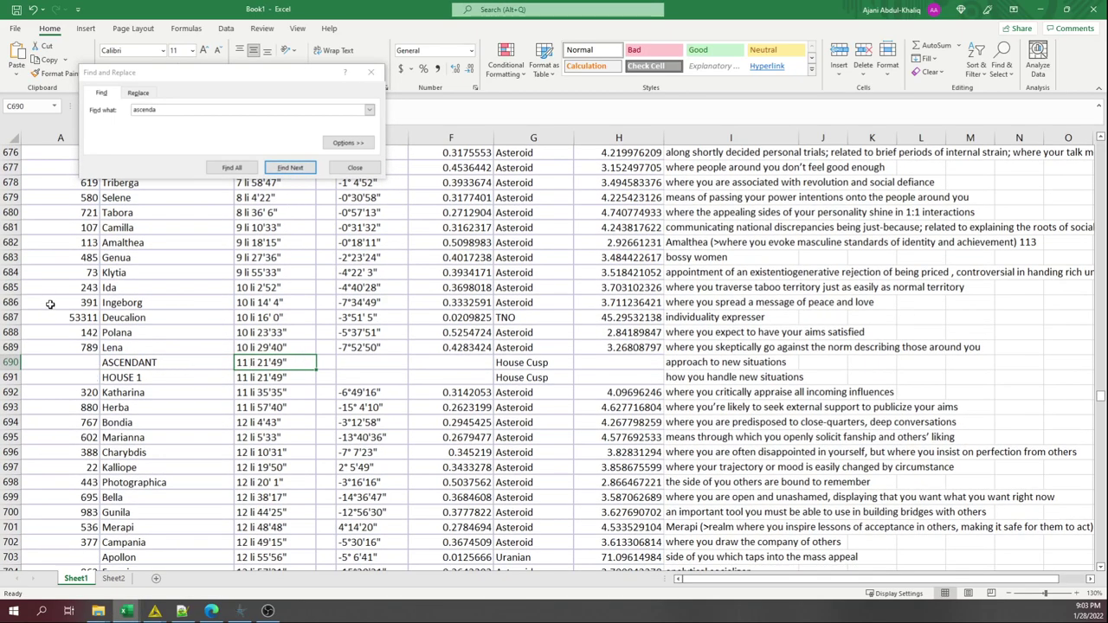
drag(40, 305, 893, 437)
drag(249, 78, 372, 179)
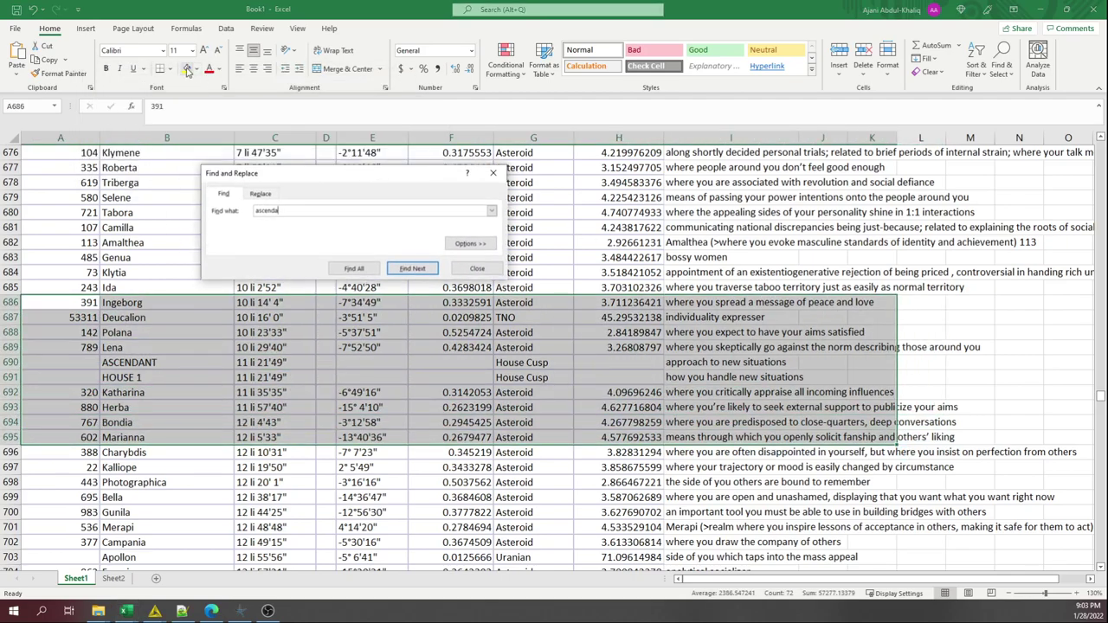
click(186, 69)
Search the whole sheet for "house 7" and fill the surrounding rows A31:K36 with yellow.
click(318, 243)
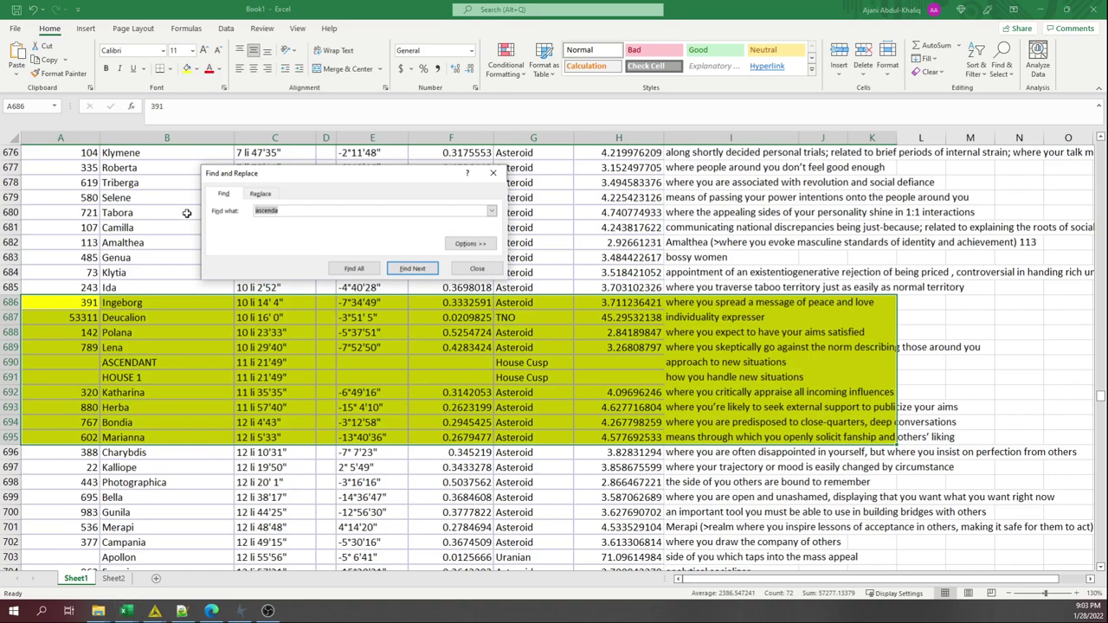
text(house 7)
key(Return)
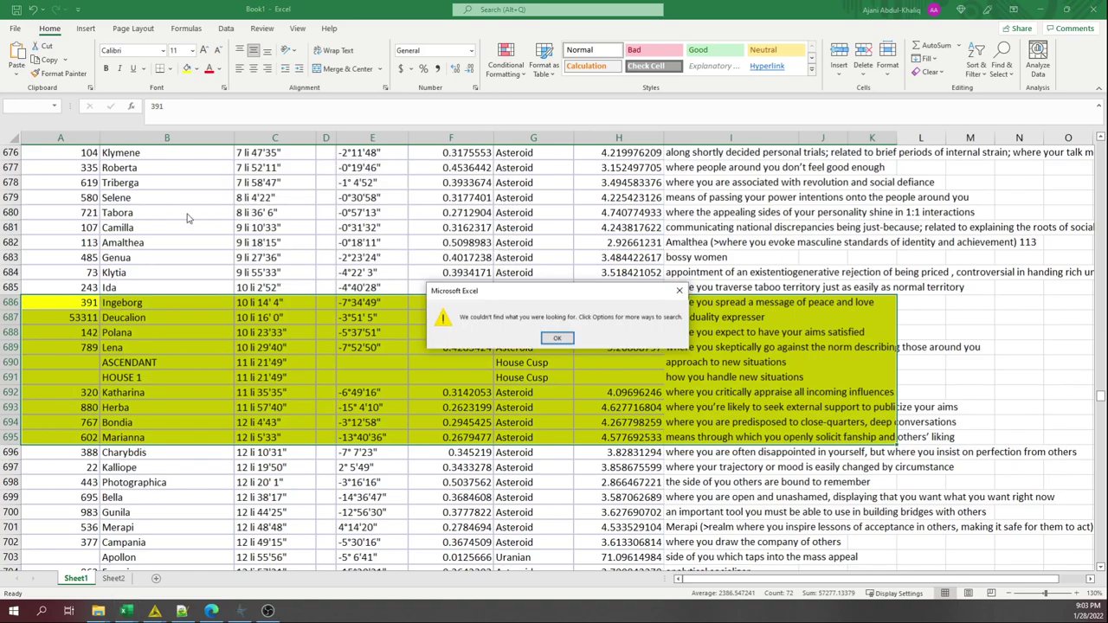
click(557, 339)
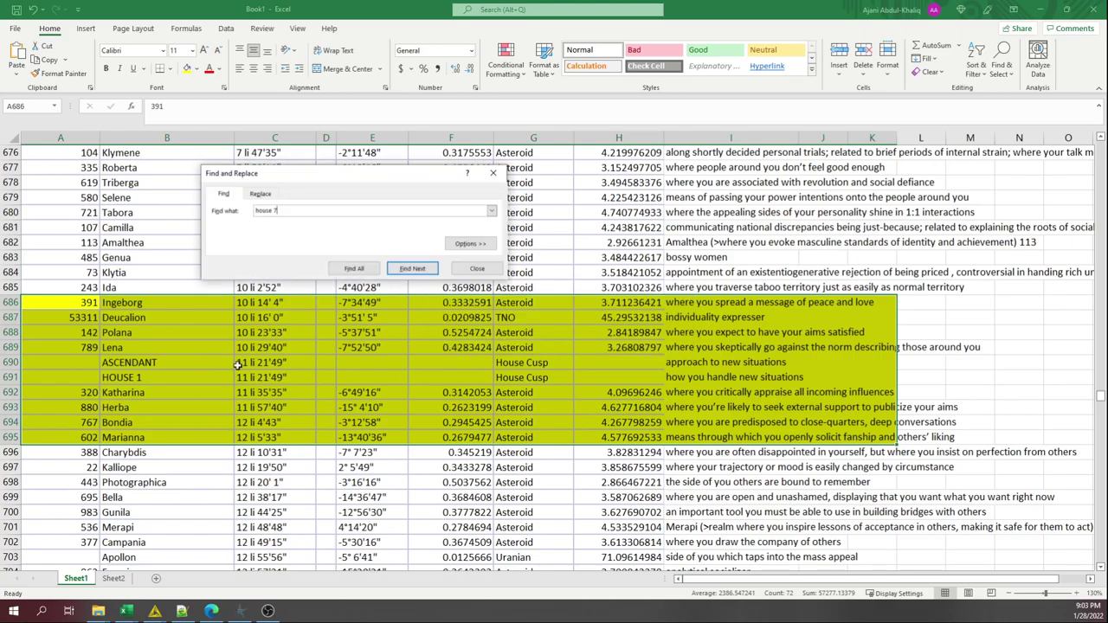
click(102, 256)
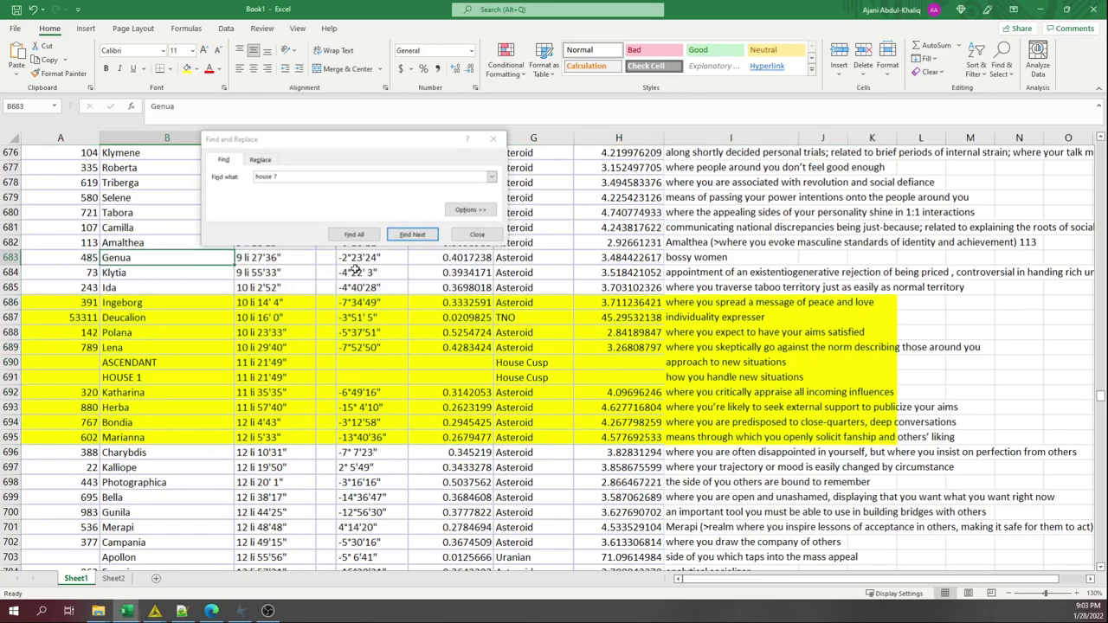
click(412, 234)
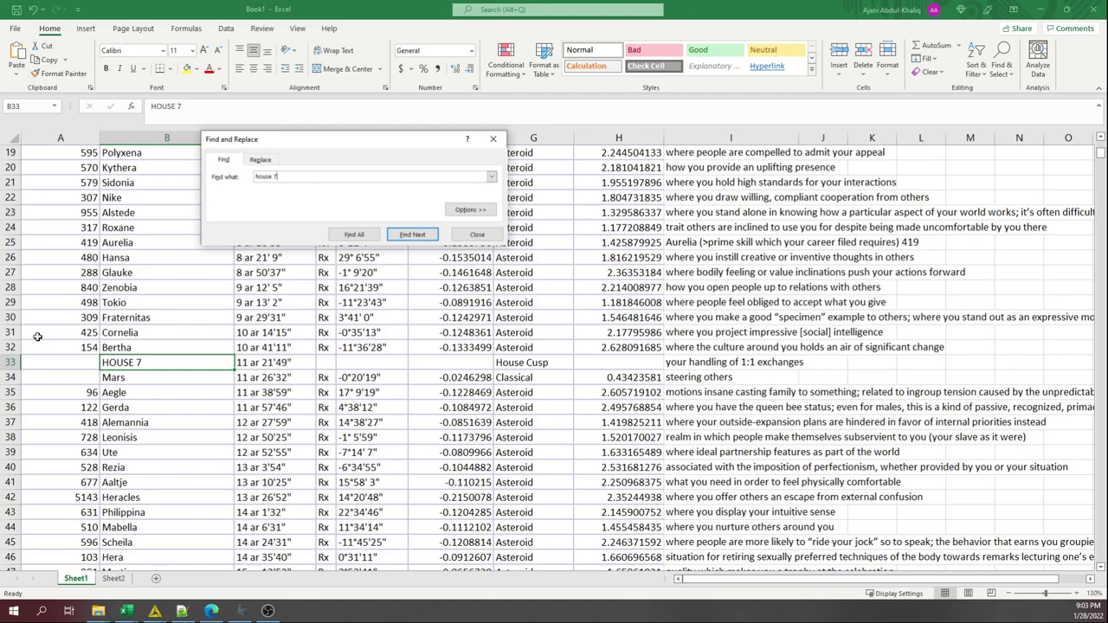
drag(39, 334, 891, 407)
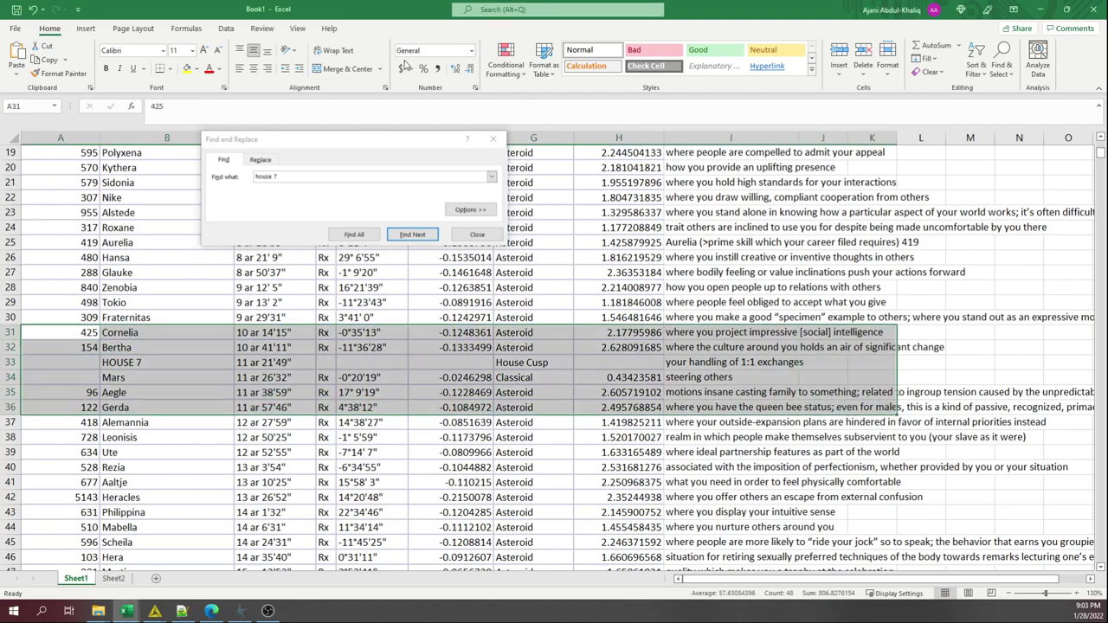
click(186, 68)
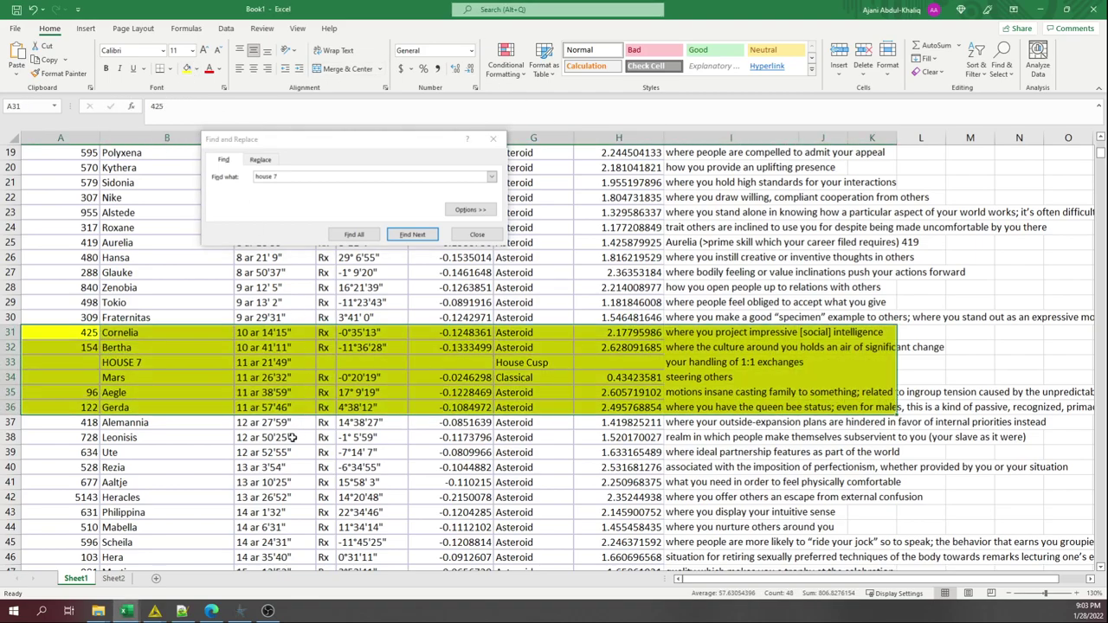
drag(285, 450, 217, 321)
click(327, 272)
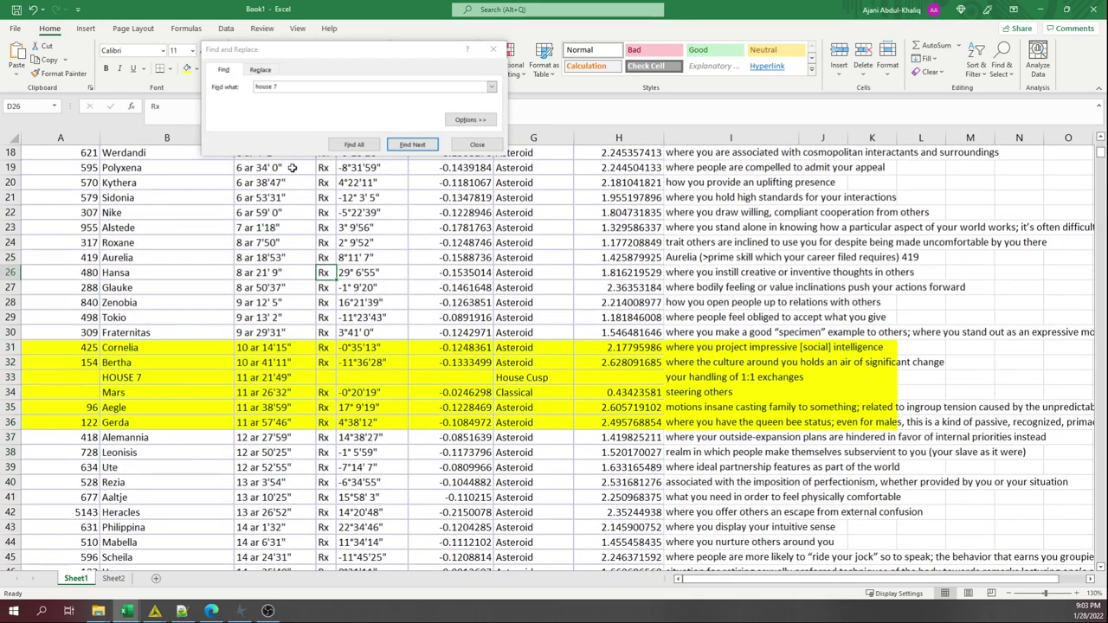
Search for "house 10" and fill the rows around the MC and HOUSE 10 entries, A304:I314, with yellow.
click(279, 86)
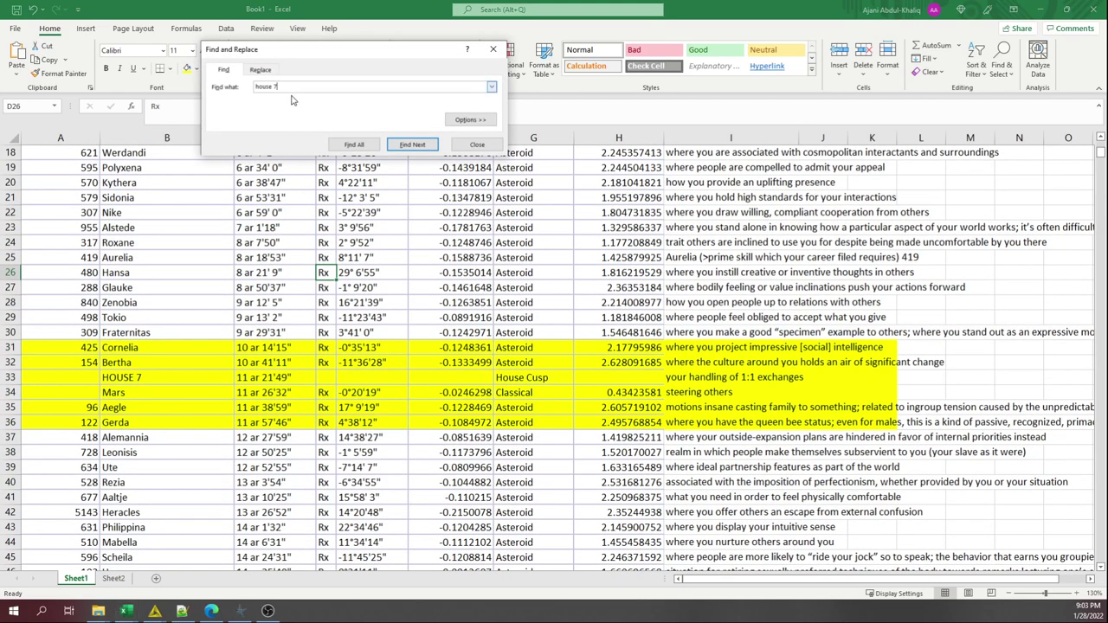
key(BackSpace)
key(BackSpace)
text(10)
key(Return)
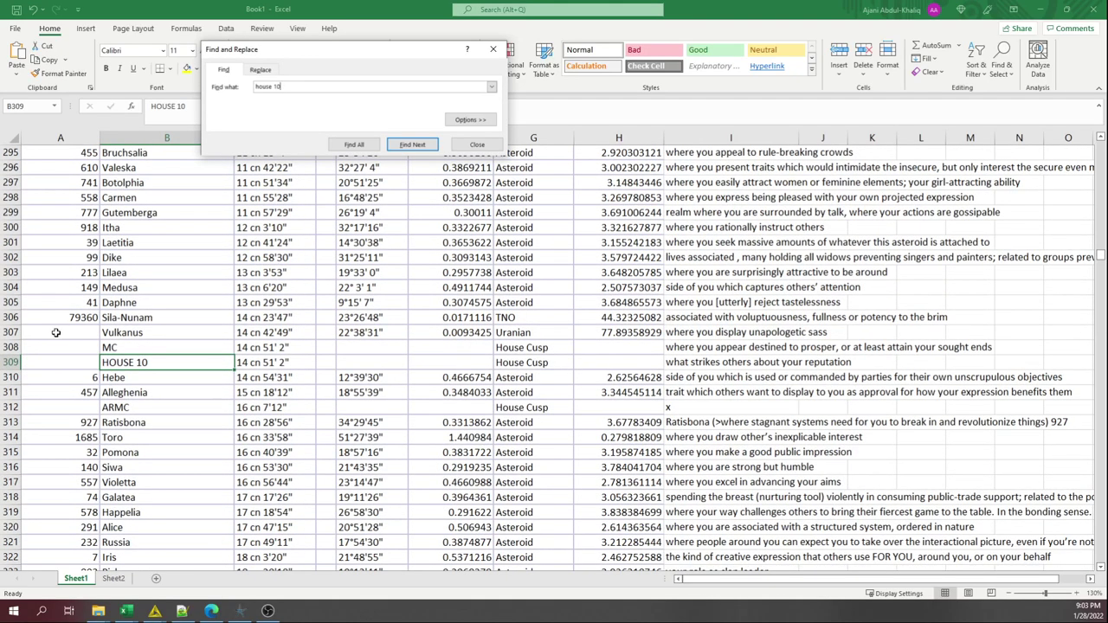
click(39, 305)
scroll(39, 304, up, 1)
drag(39, 305, 805, 467)
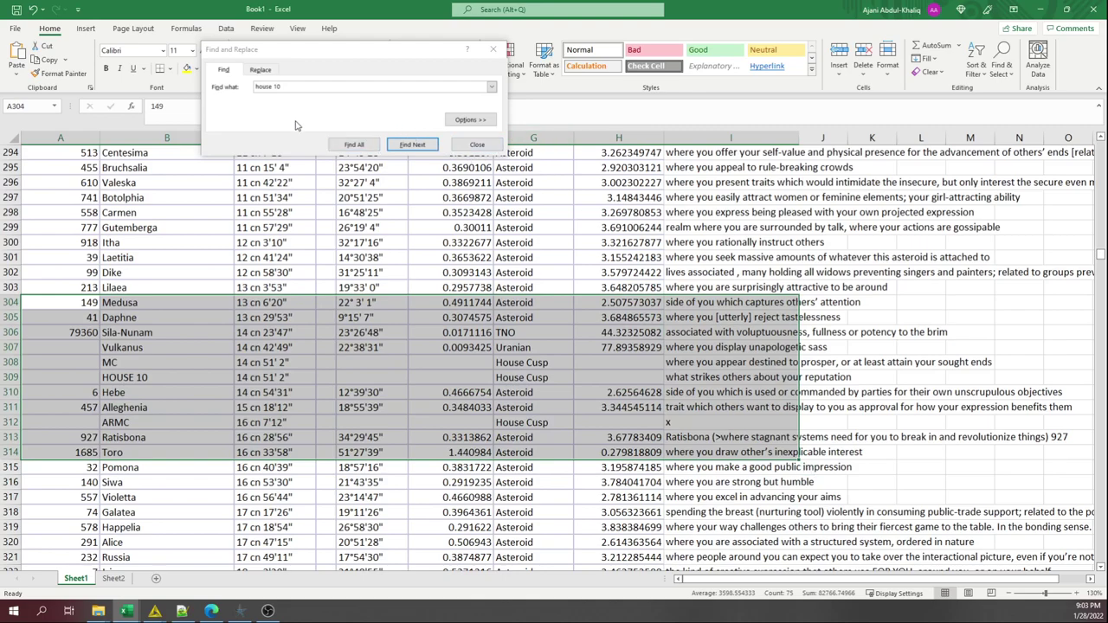
click(187, 69)
click(156, 226)
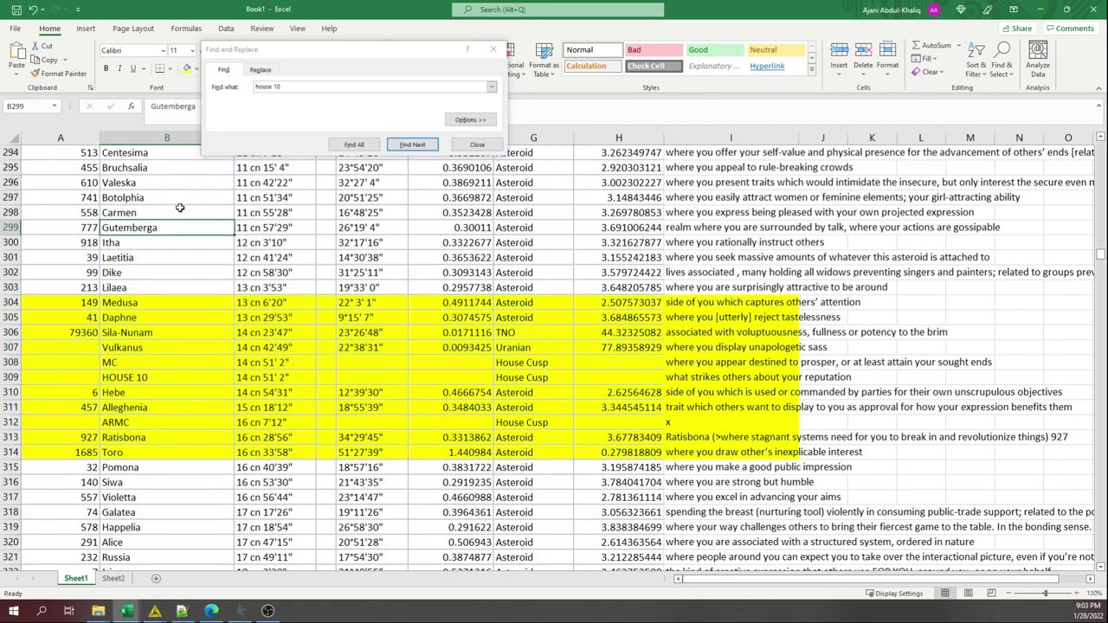
Search for "house 4" and fill the rows around that cusp, A997:I1006, with yellow.
click(302, 94)
key(BackSpace)
key(BackSpace)
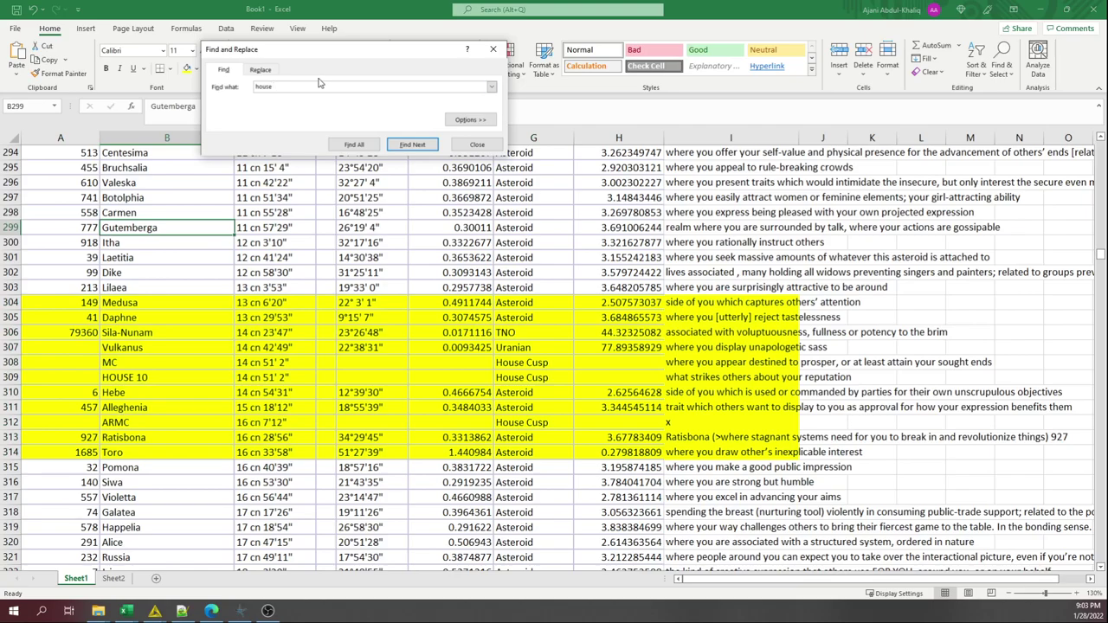
text(4)
click(410, 145)
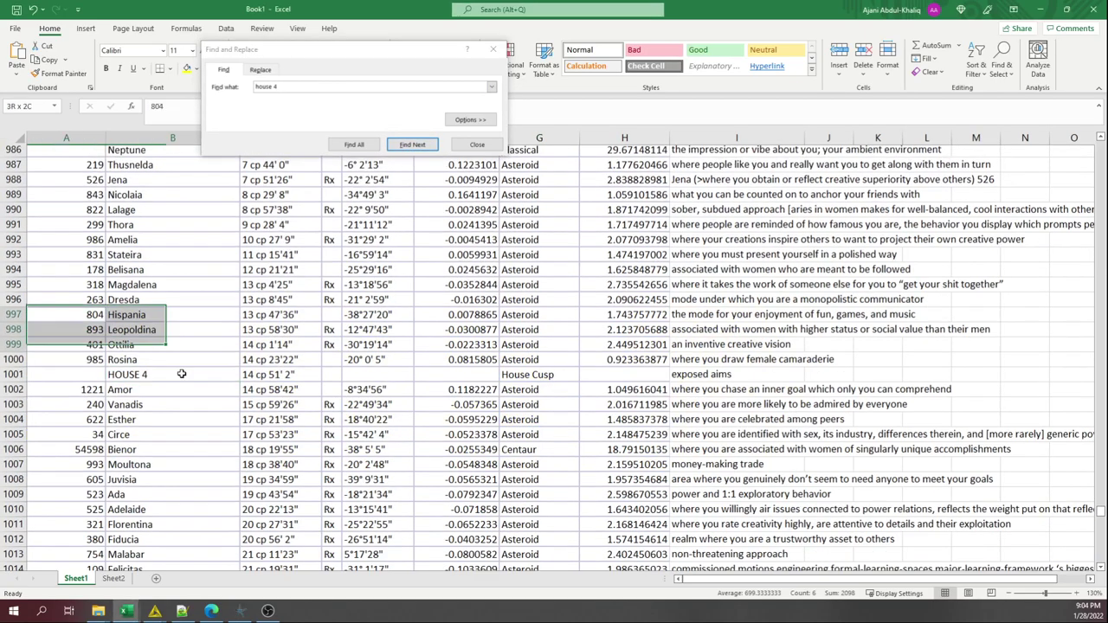
drag(223, 386, 807, 460)
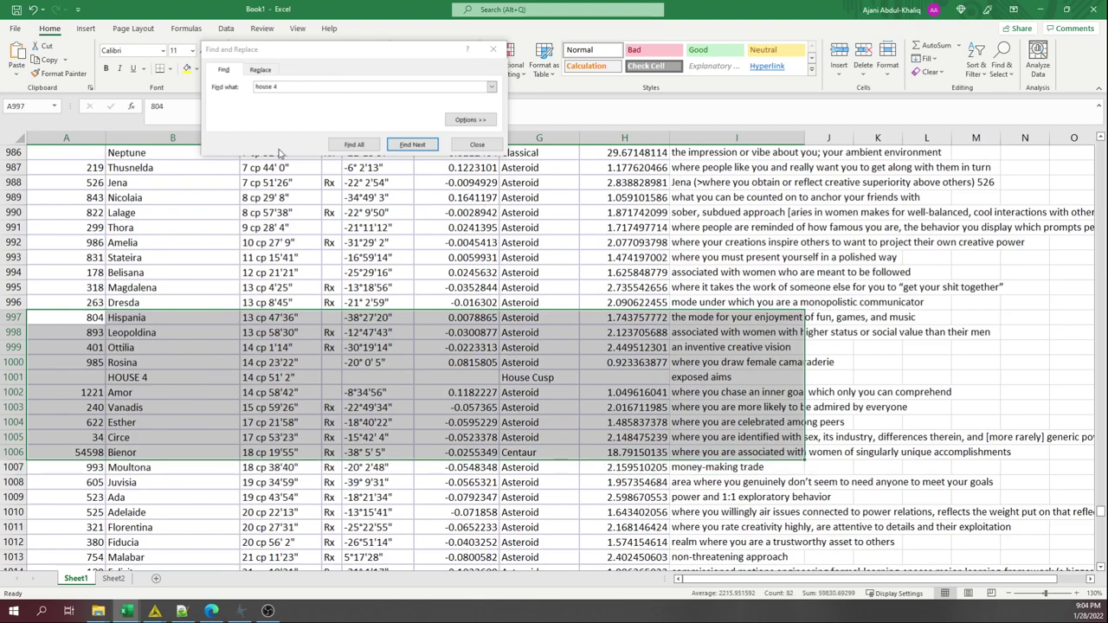
click(186, 68)
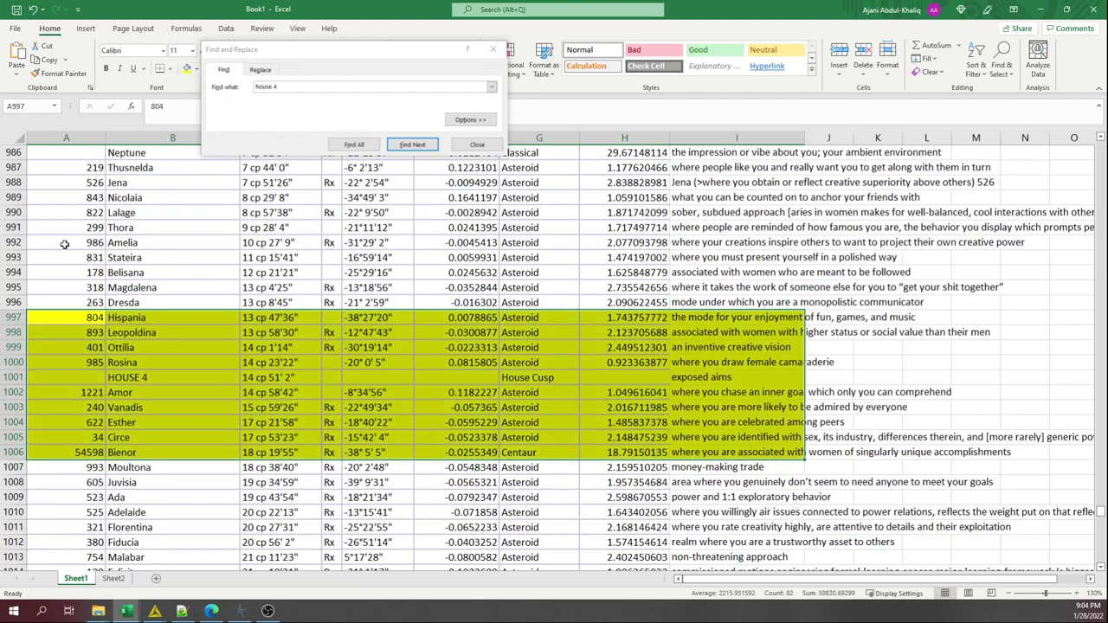
click(65, 244)
Search for "vertex", fill the surrounding rows A62:I70 with yellow, and close the search dialog.
click(280, 95)
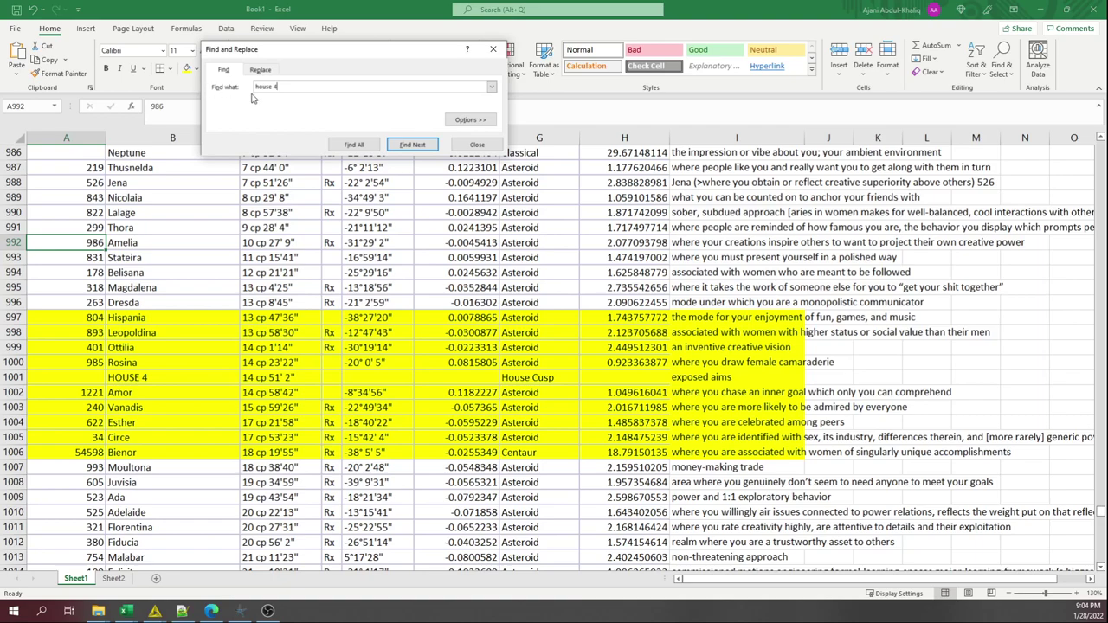
triple_click(279, 87)
text(ventex)
click(406, 144)
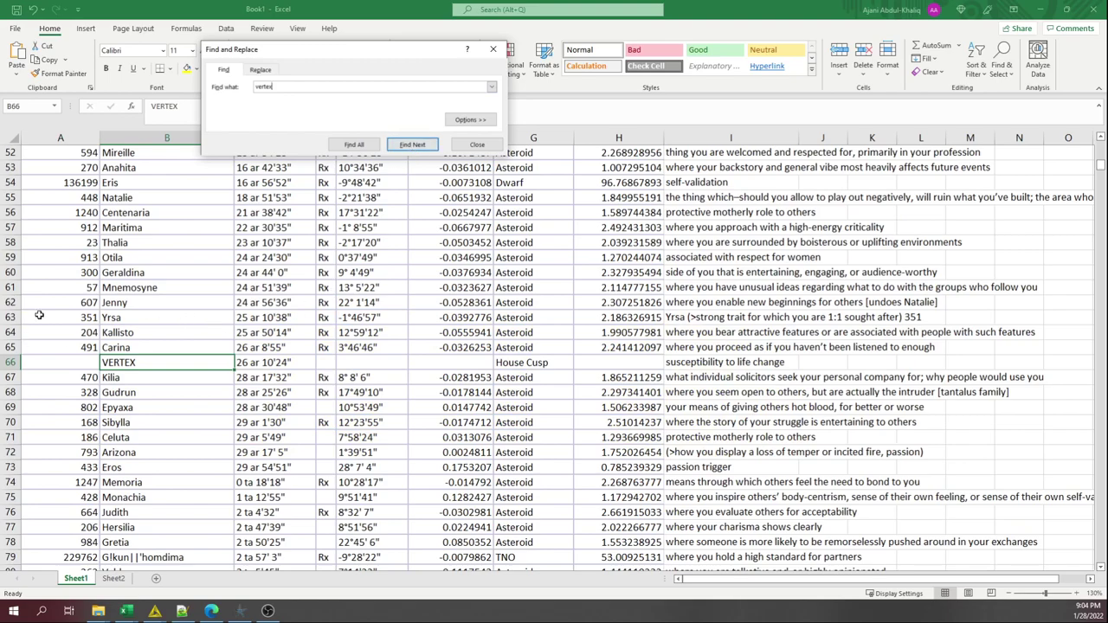
drag(40, 304, 706, 424)
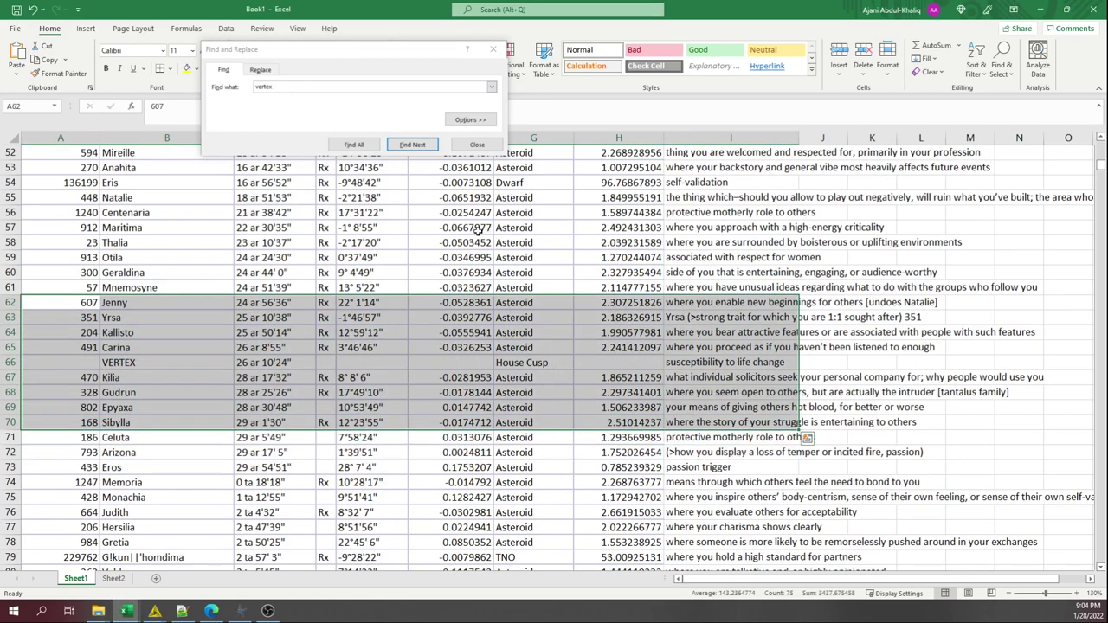
click(186, 69)
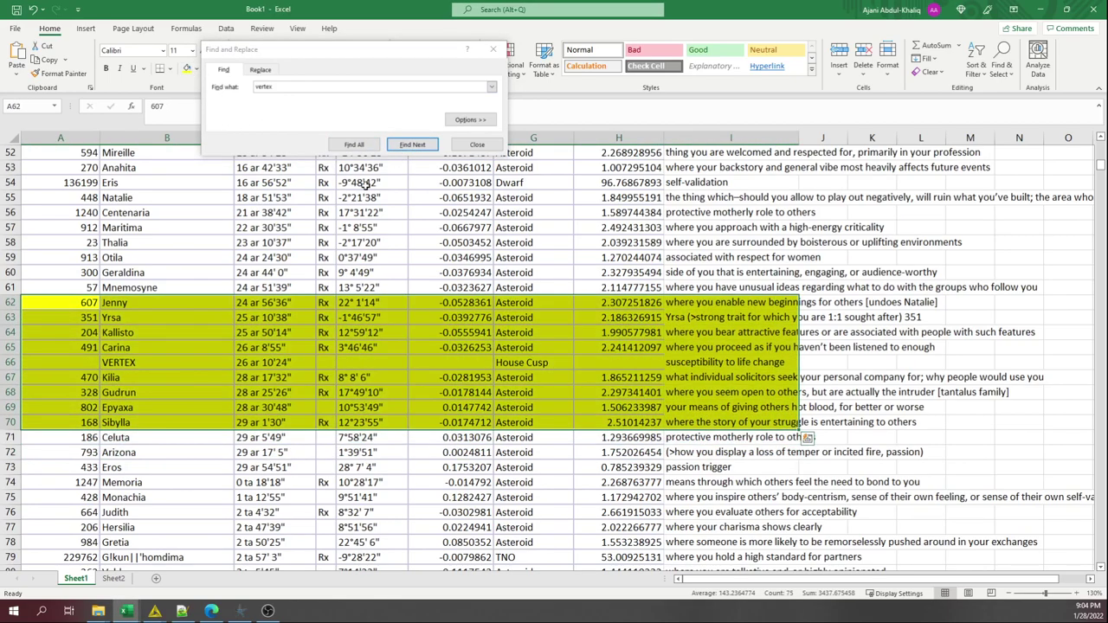
click(461, 143)
click(221, 230)
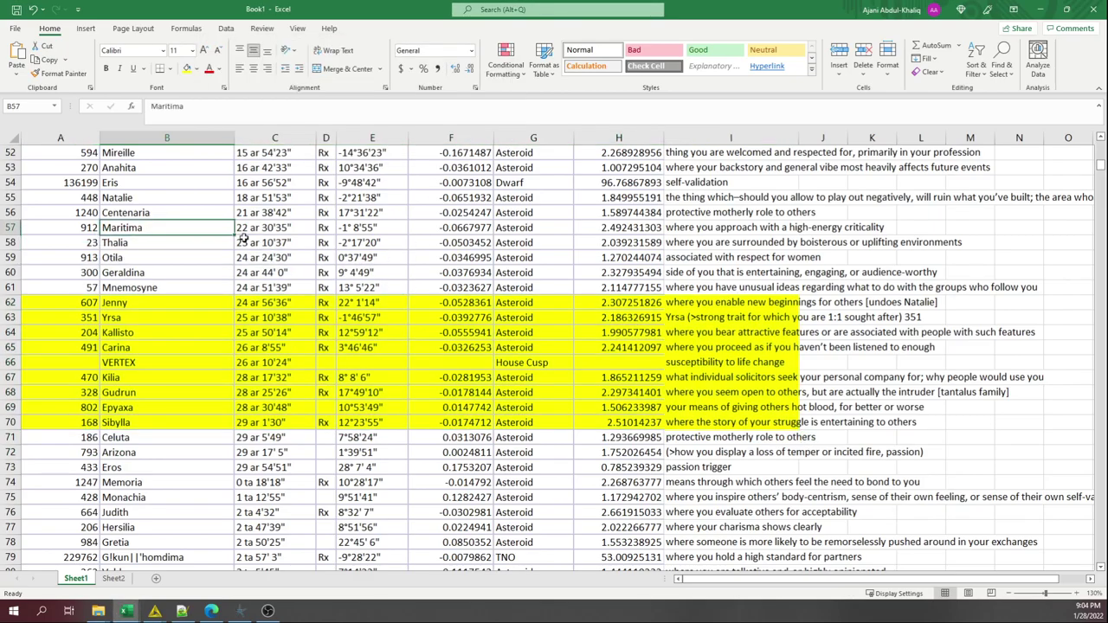
Examine the Chart1 & Chart2 wheel in StarFisher, return to Excel and locate the rows around Eris, above the Vertex block.
scroll(224, 327, down, 3)
scroll(224, 327, up, 3)
scroll(224, 327, down, 2)
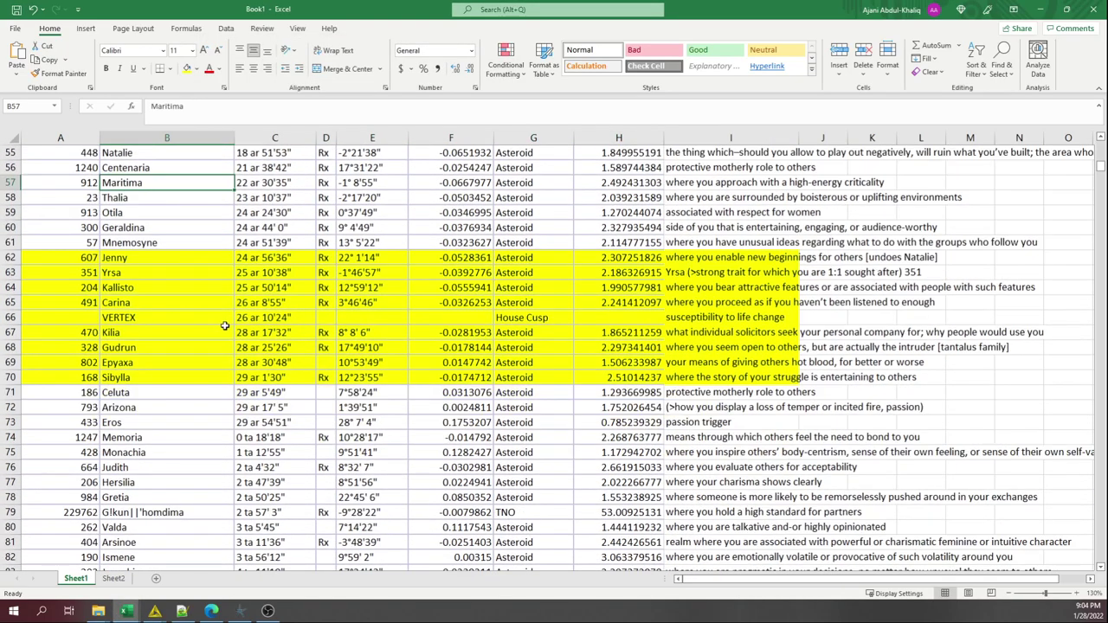
click(242, 611)
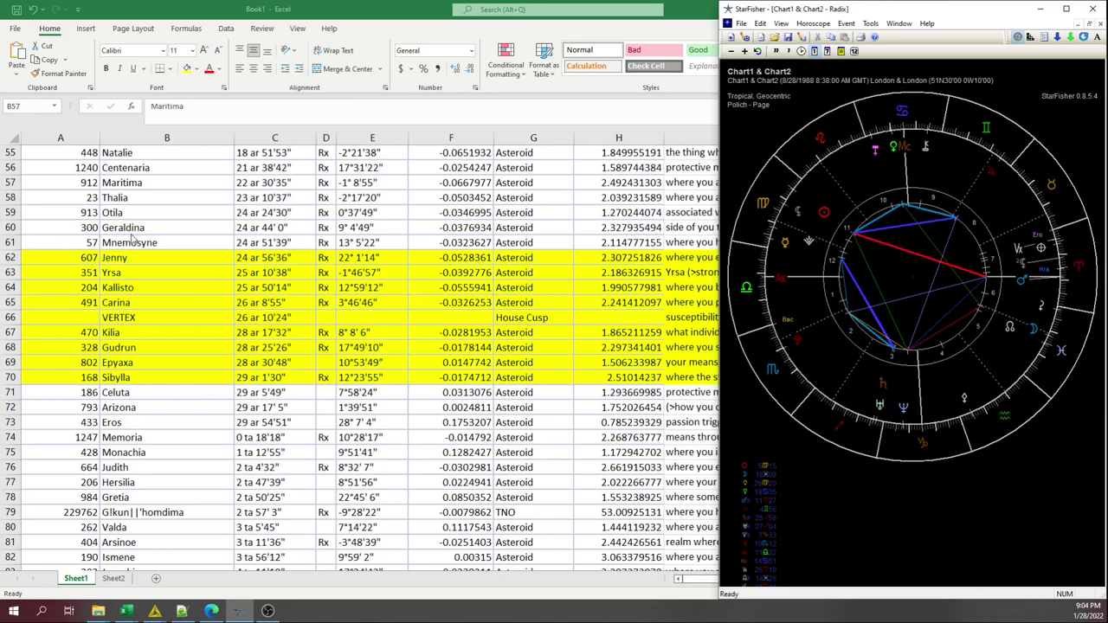
click(167, 220)
scroll(277, 259, up, 2)
drag(387, 273, 52, 244)
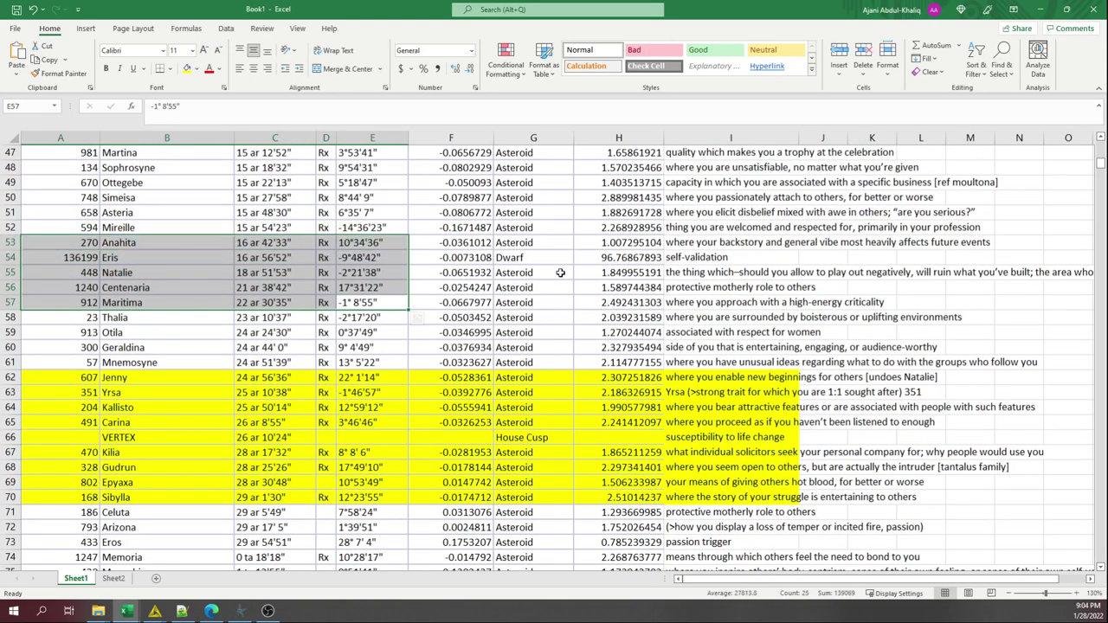
click(542, 259)
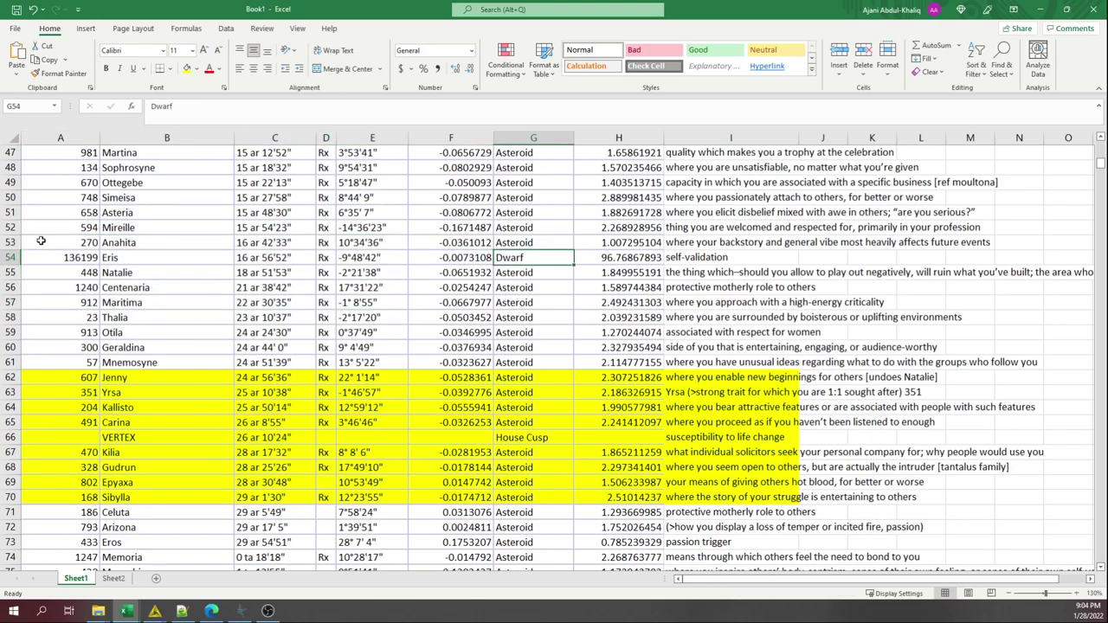
Fill the rows from Mireille to Thalia, A52:I58, with yellow.
click(41, 239)
scroll(41, 239, up, 1)
drag(40, 239, 740, 334)
click(186, 68)
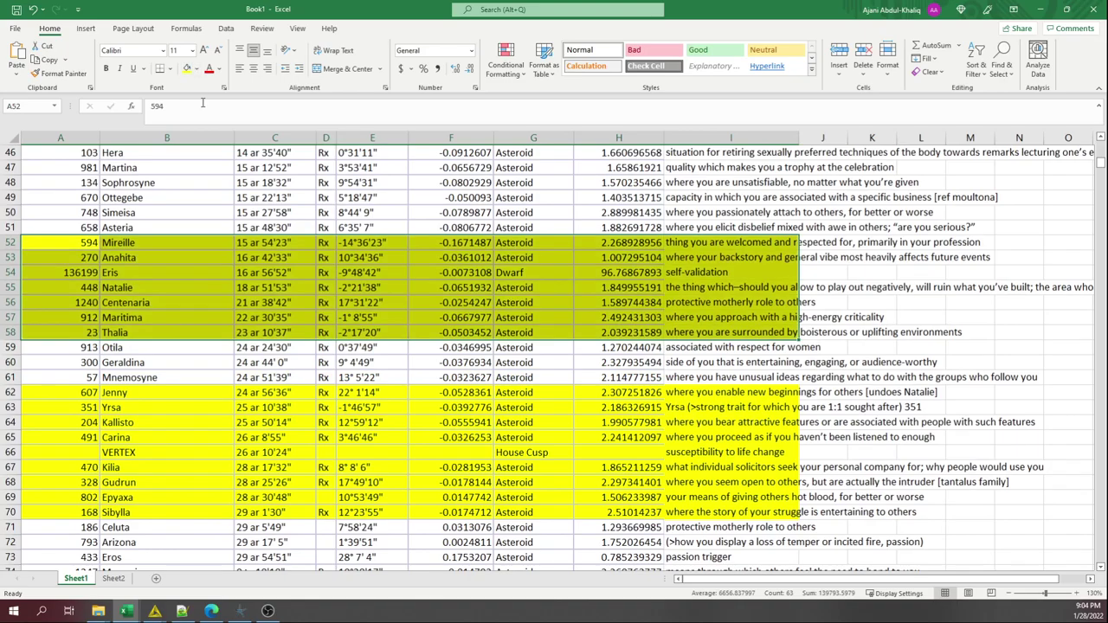
drag(760, 376, 427, 333)
scroll(4, 300, up, 1)
Enter "Part of Fortune" in cell E54 of the Eris row and make it bold.
click(554, 303)
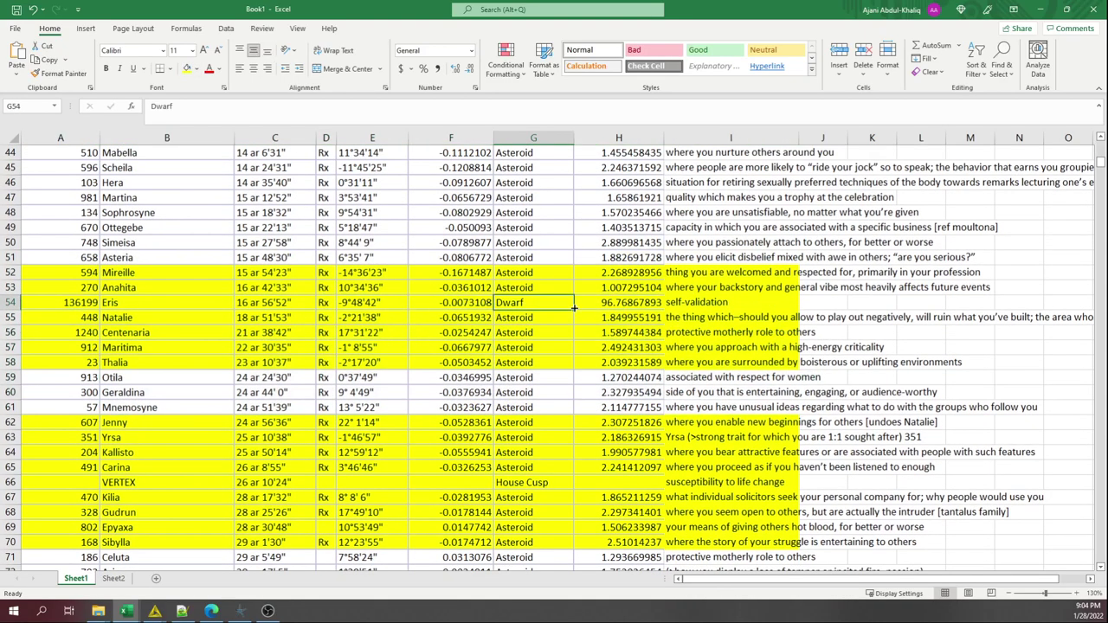
click(369, 302)
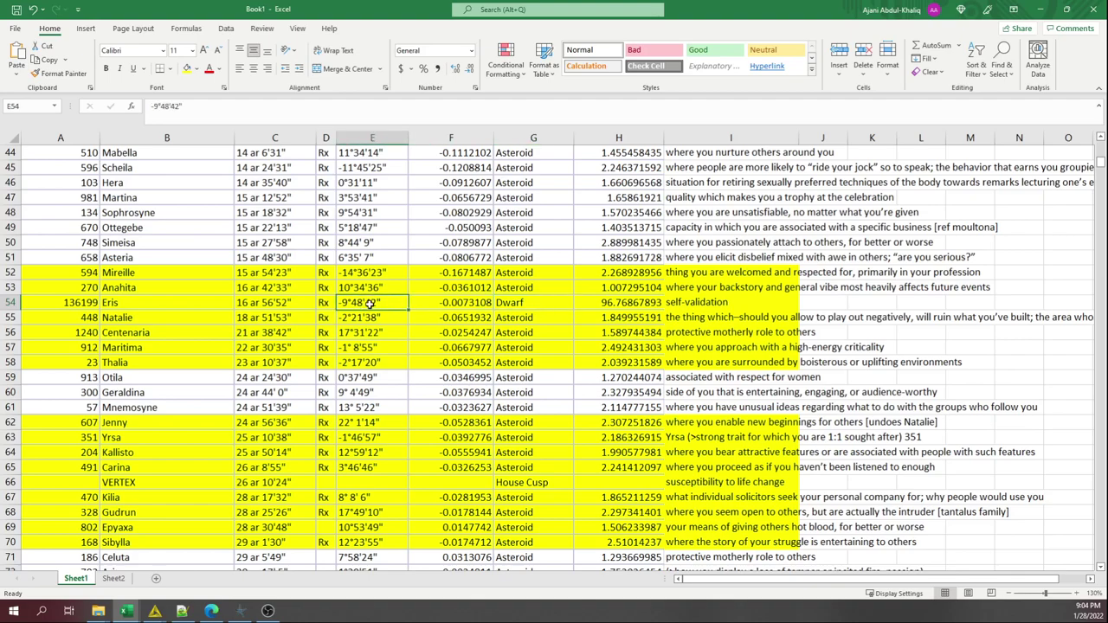
text(Part of)
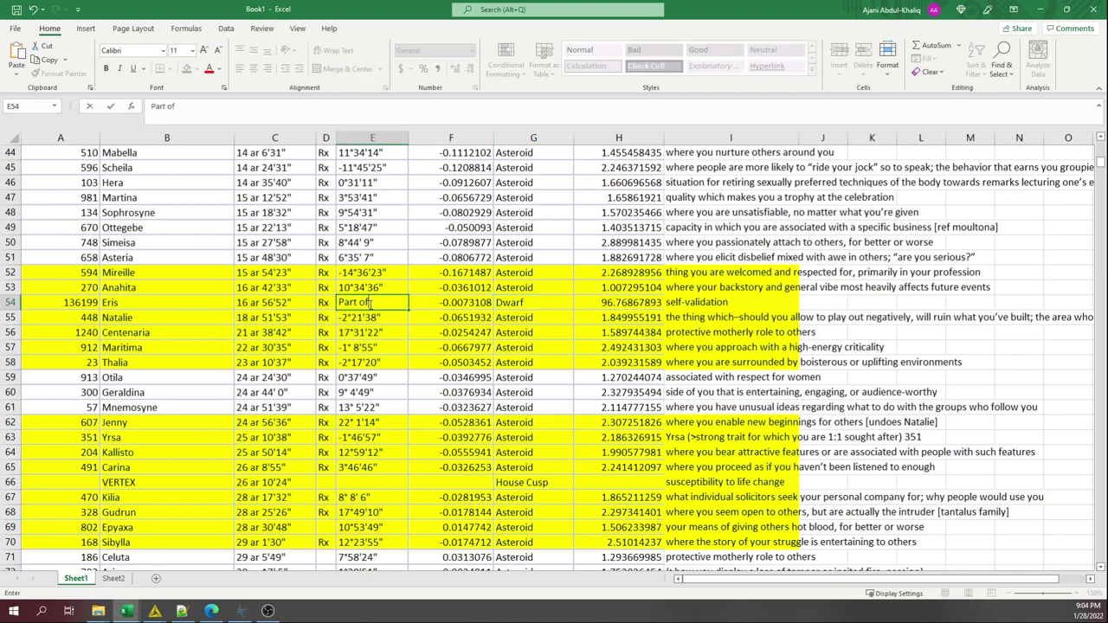
text( Fortune)
key(ctrl+Return)
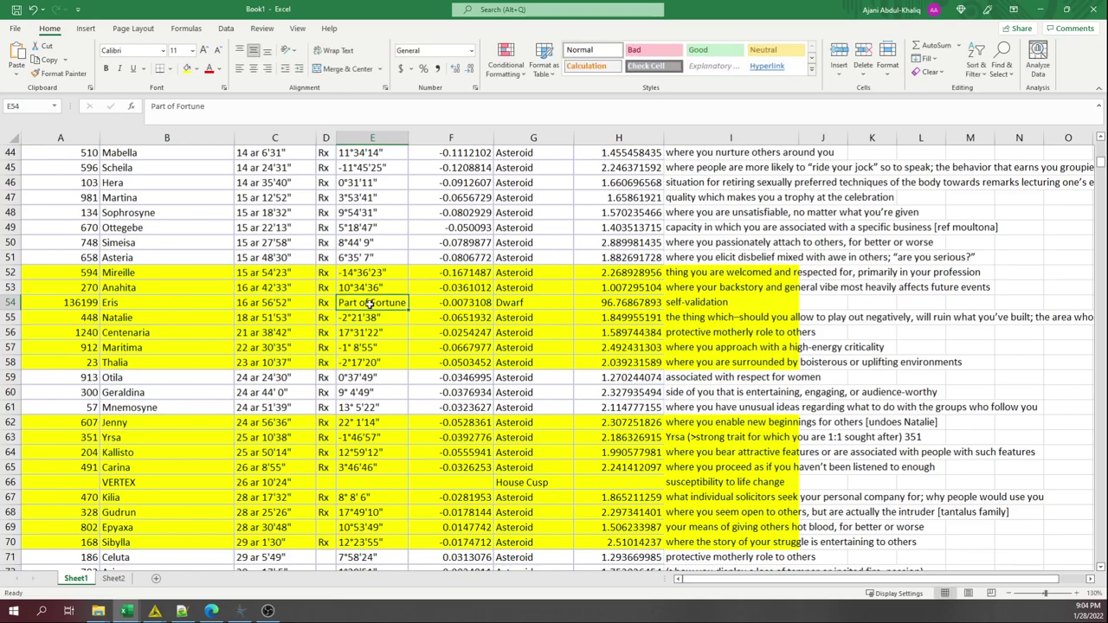
click(107, 69)
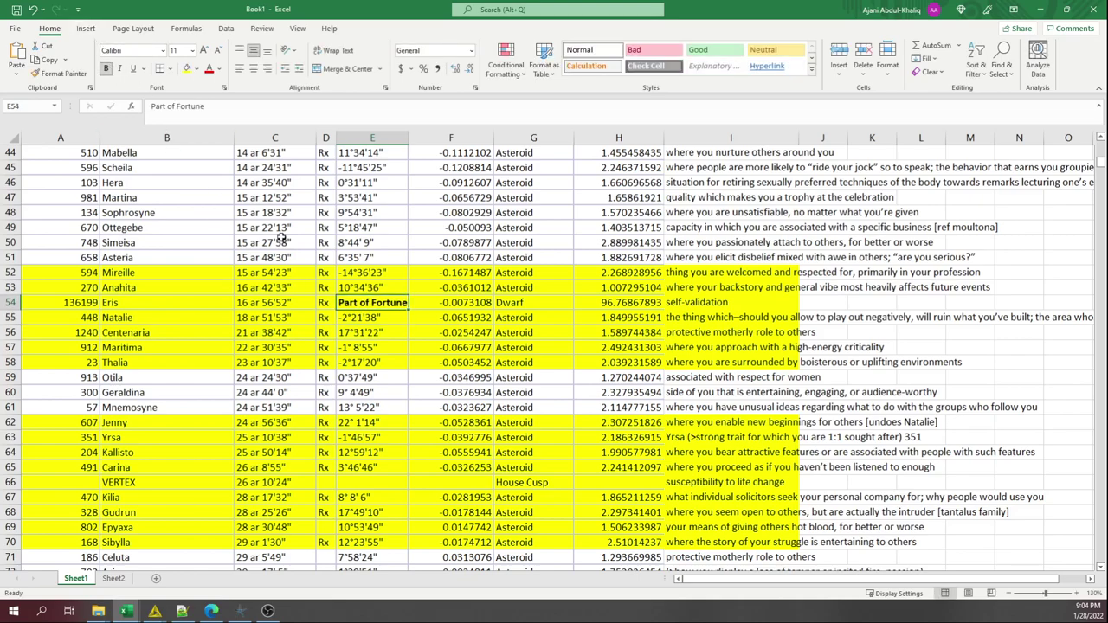
Review the rows between the House 7 block and the Vertex block, including the Part of Fortune rows.
click(270, 230)
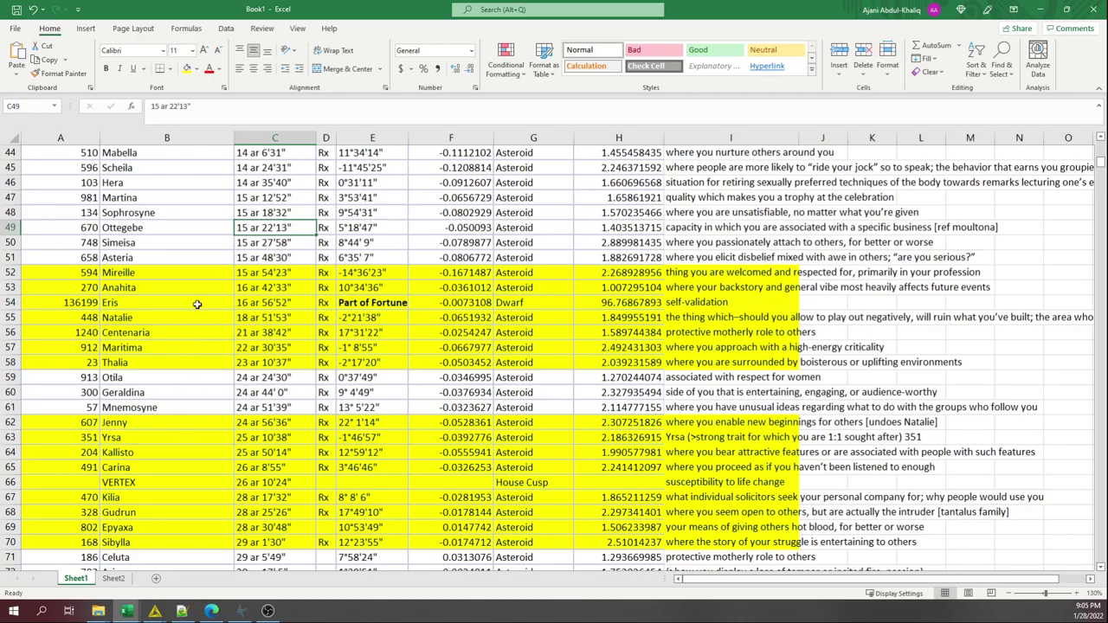
scroll(223, 294, up, 5)
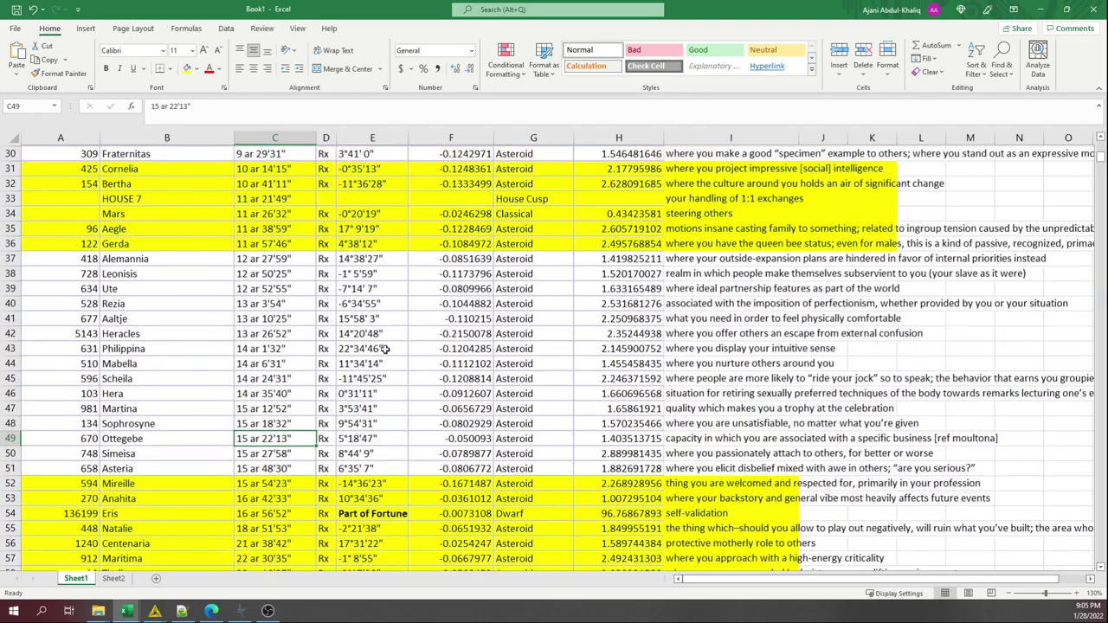
scroll(385, 349, down, 6)
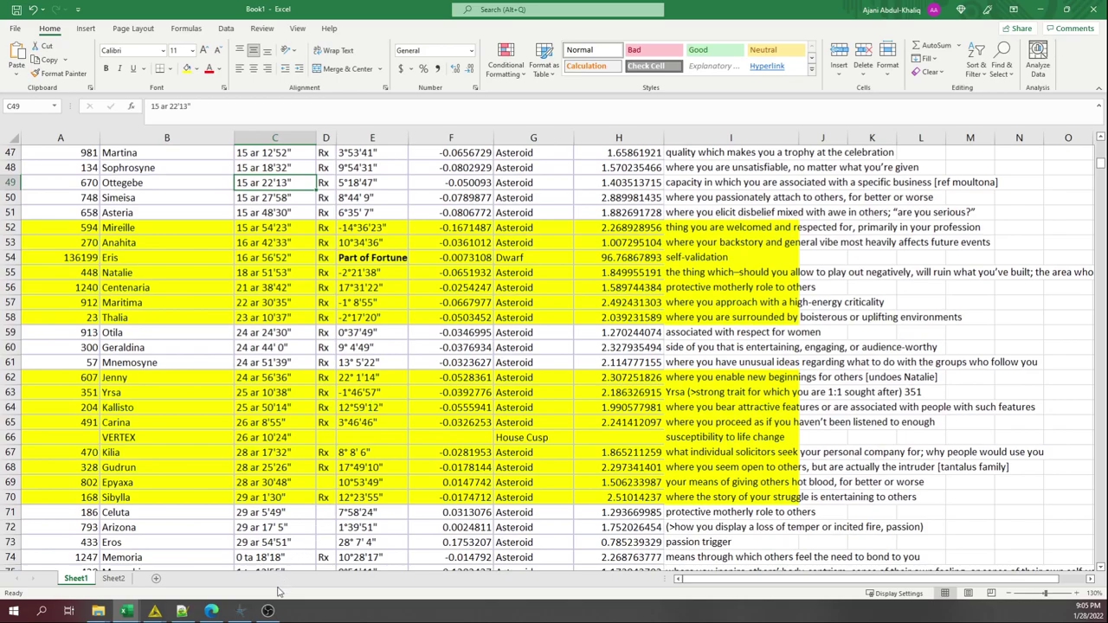
scroll(225, 391, up, 4)
scroll(225, 392, down, 3)
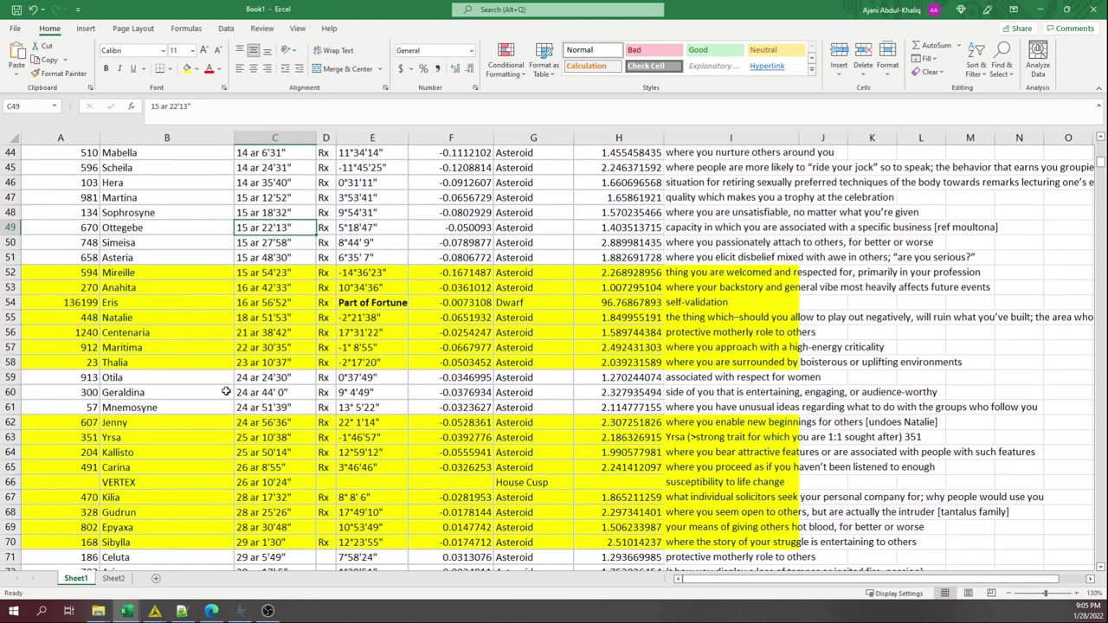
scroll(298, 346, up, 5)
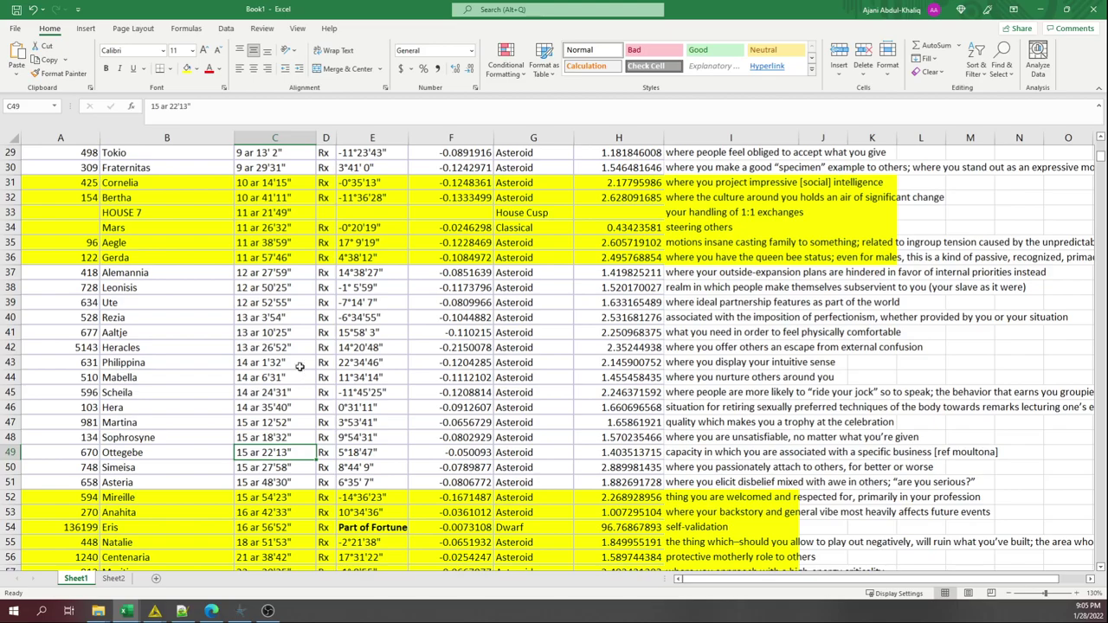
scroll(290, 363, down, 3)
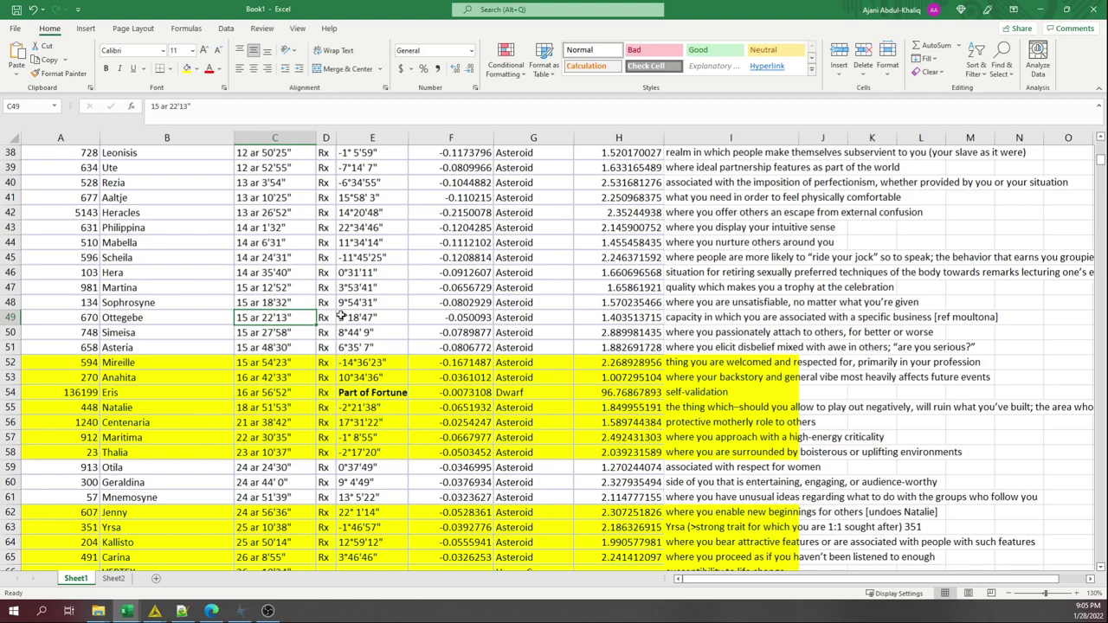
Switch to StarFisher and remove the bodies from Sun through Pluto from the horoscope's used bodies.
click(239, 611)
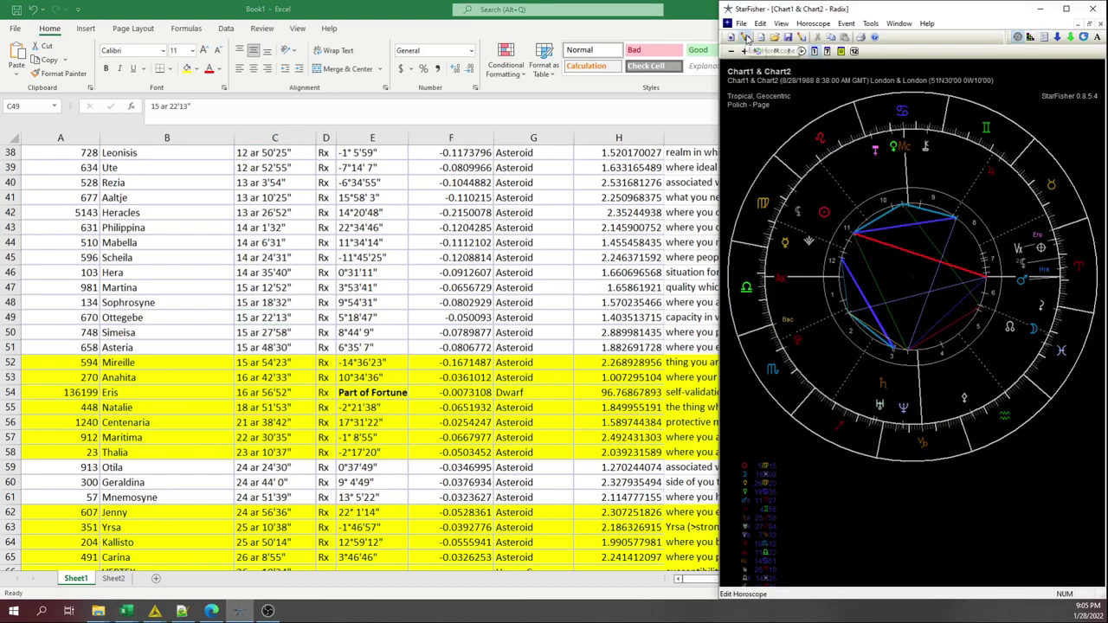
click(745, 37)
click(822, 412)
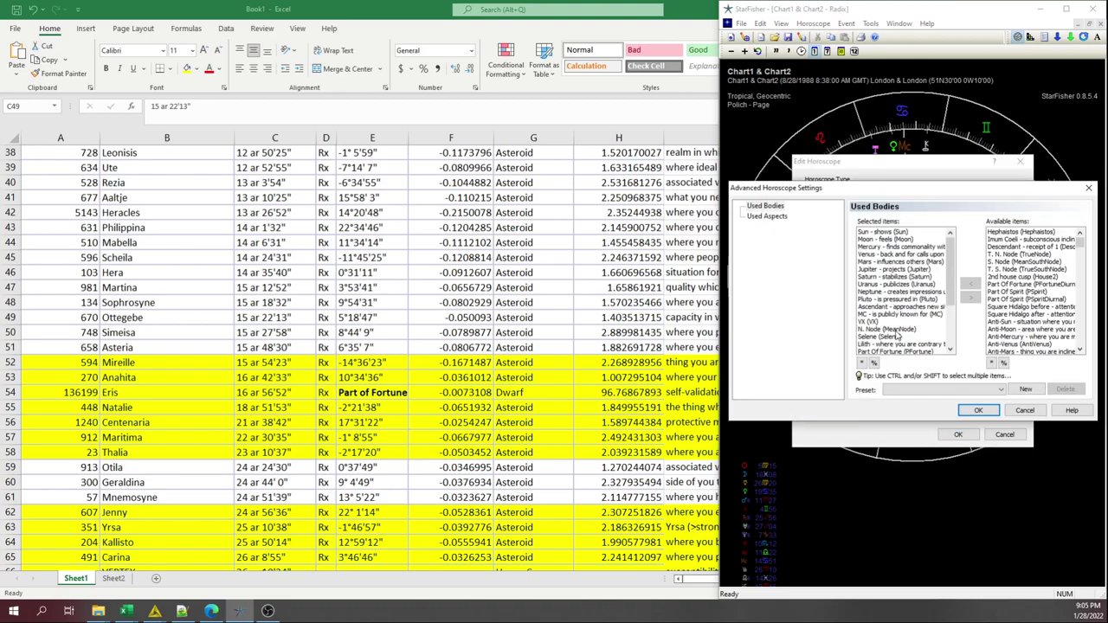
click(904, 302)
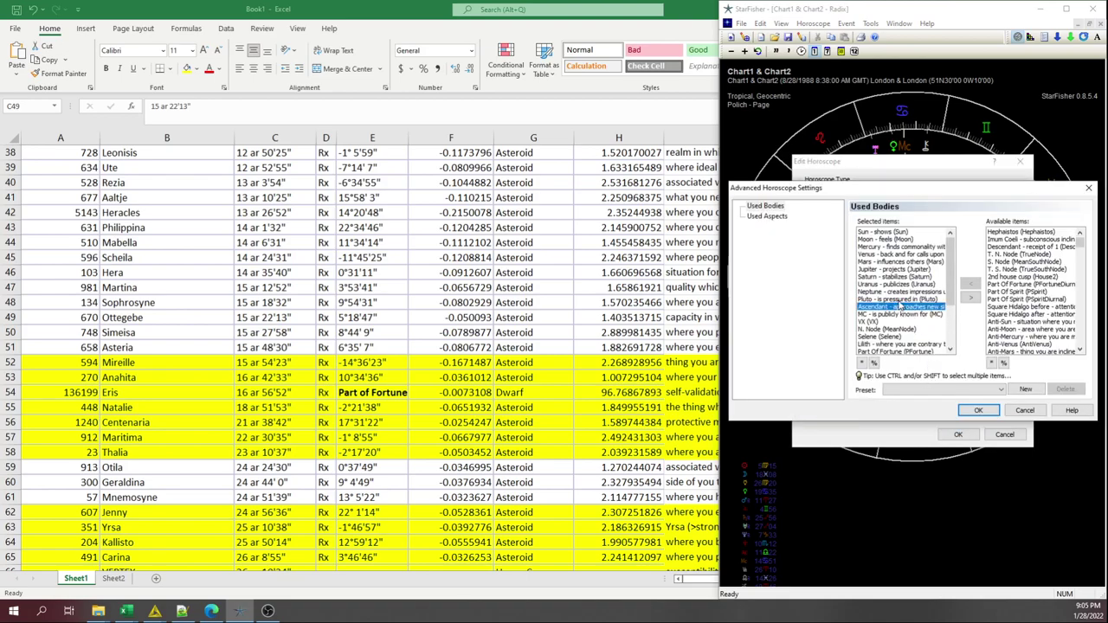
drag(904, 301, 894, 185)
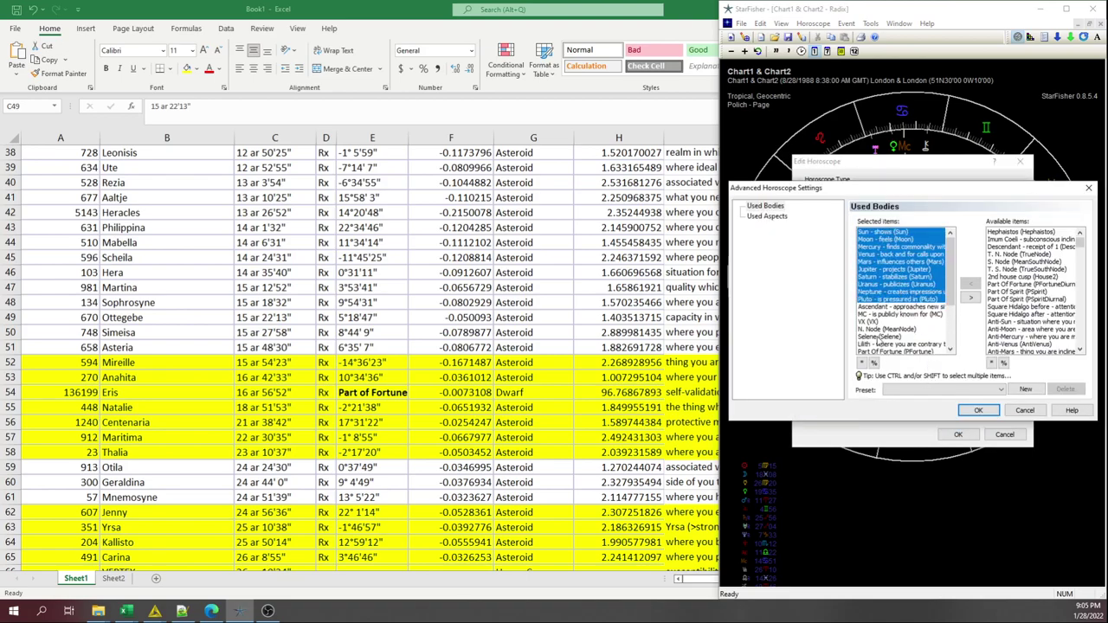
click(971, 298)
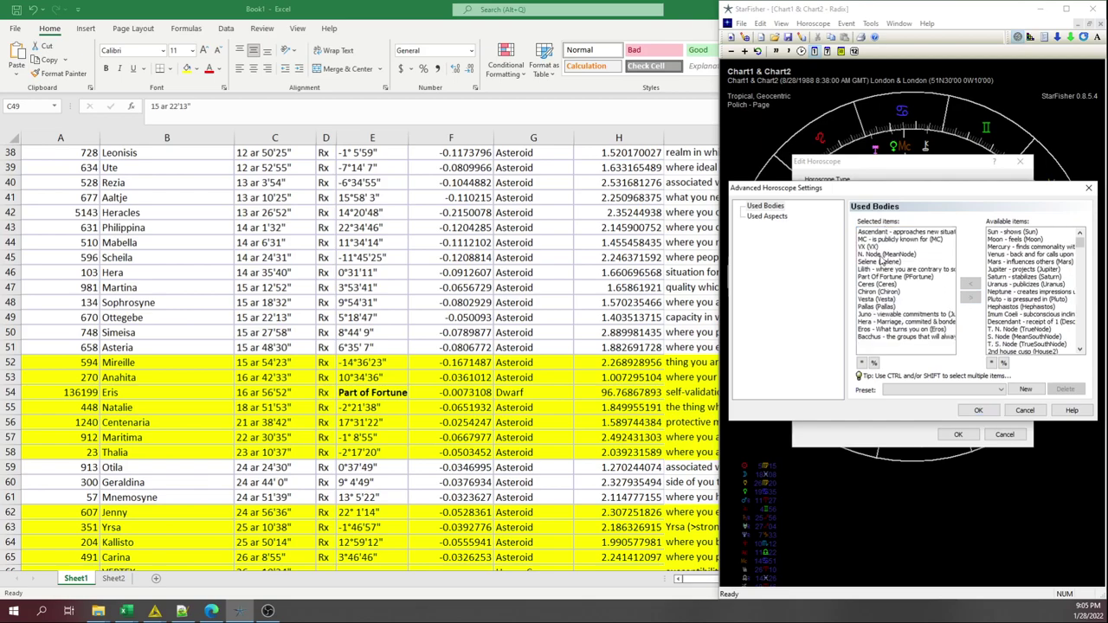
Remove N. Node, Selene, Lilith and the bodies from Ceres through Bacchus from the selected items.
mouse_move(881, 258)
mouse_down()
mouse_move(891, 295)
mouse_move(894, 271)
mouse_up()
click(970, 298)
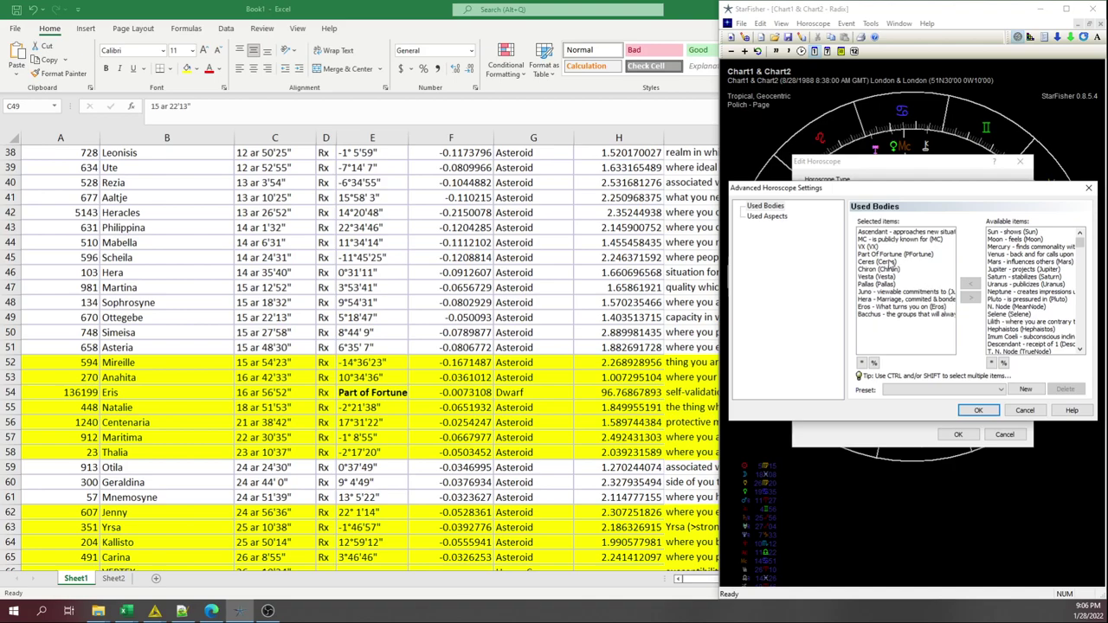
drag(875, 268, 882, 338)
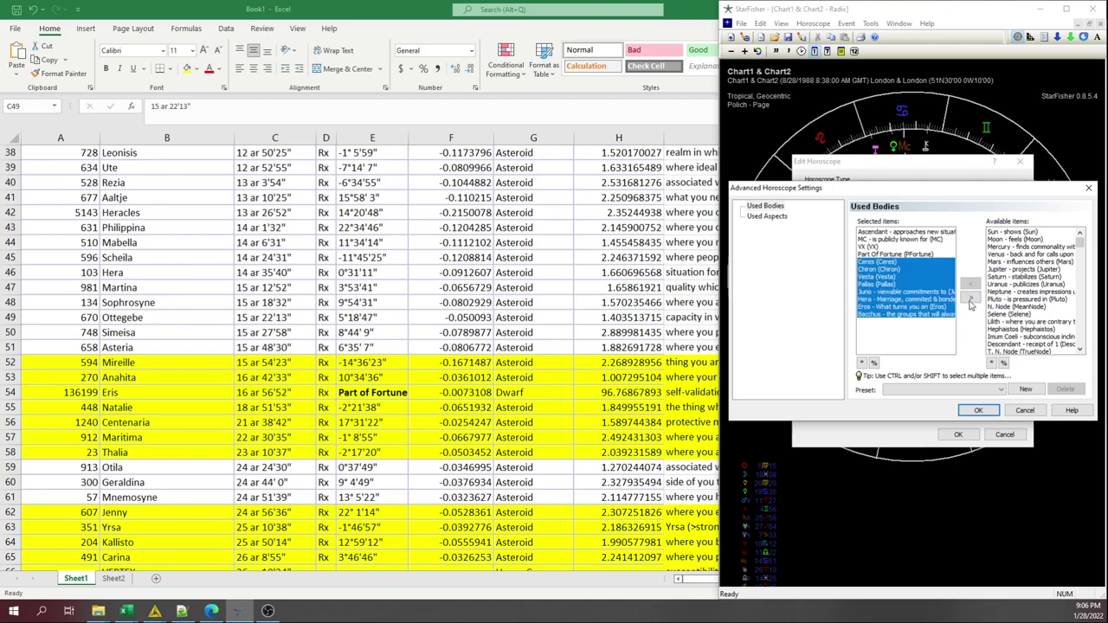
click(970, 299)
Add Imum Coeli and Descendant to the used bodies and apply the horoscope settings.
scroll(1024, 321, down, 5)
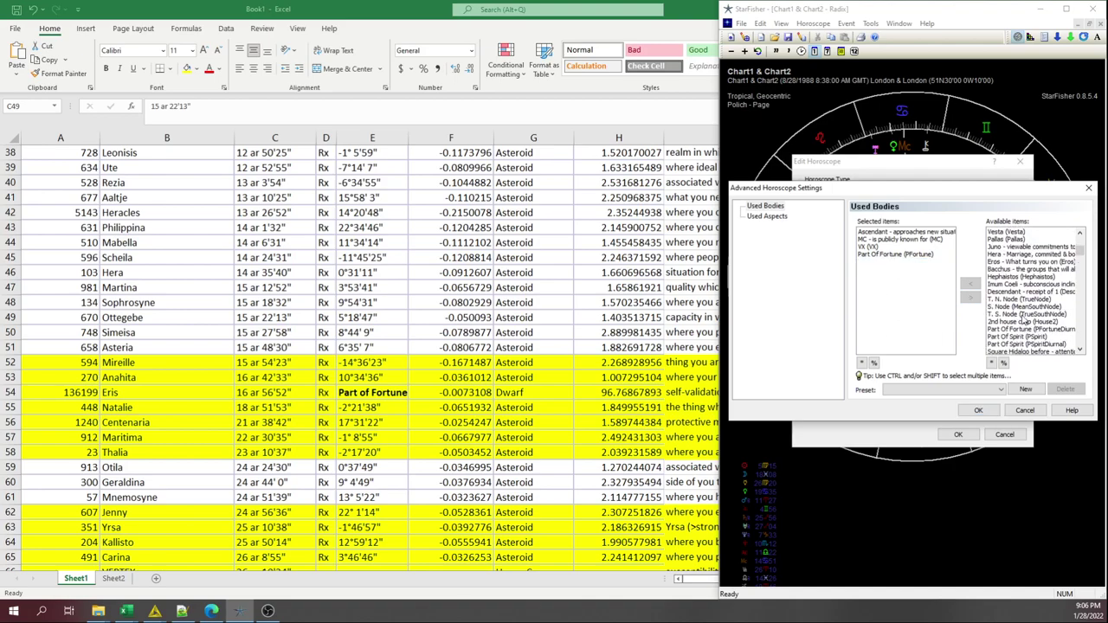
scroll(1013, 338, down, 1)
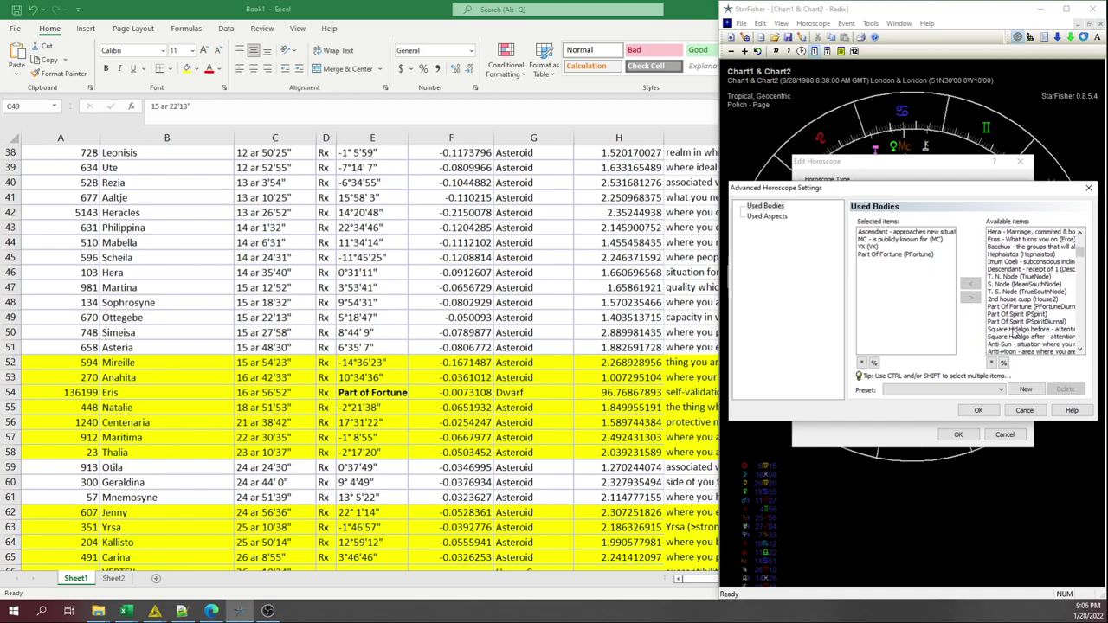
drag(1024, 264, 1024, 270)
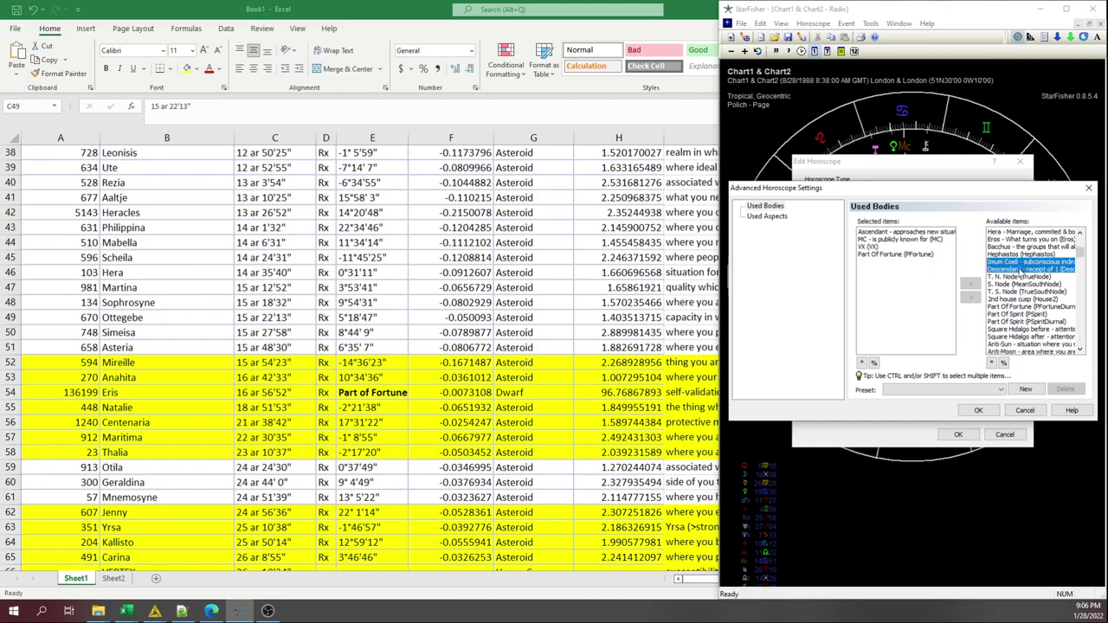
click(969, 286)
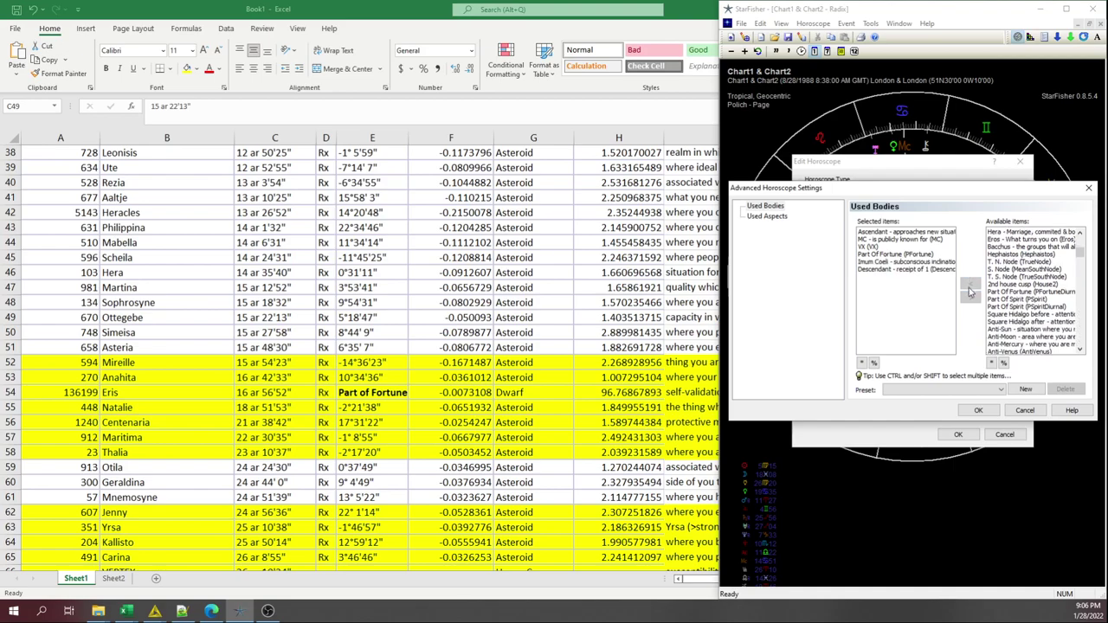
click(978, 411)
click(957, 434)
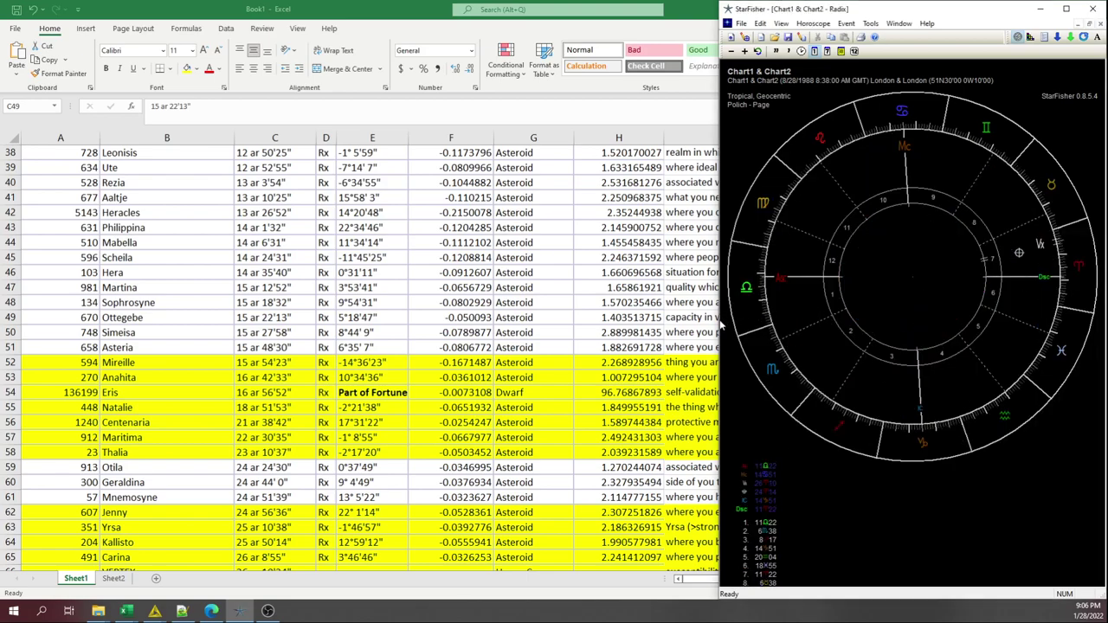
Widen the StarFisher window to examine the simplified chart wheel, narrow it again and return to Excel.
drag(718, 318, 161, 415)
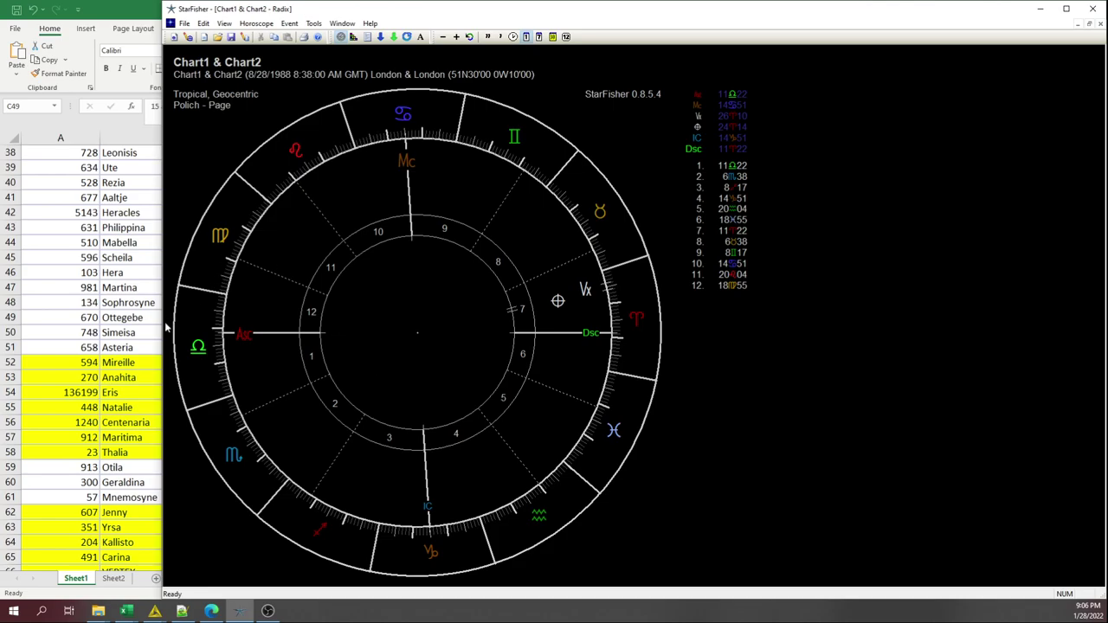
drag(161, 321, 643, 440)
click(294, 286)
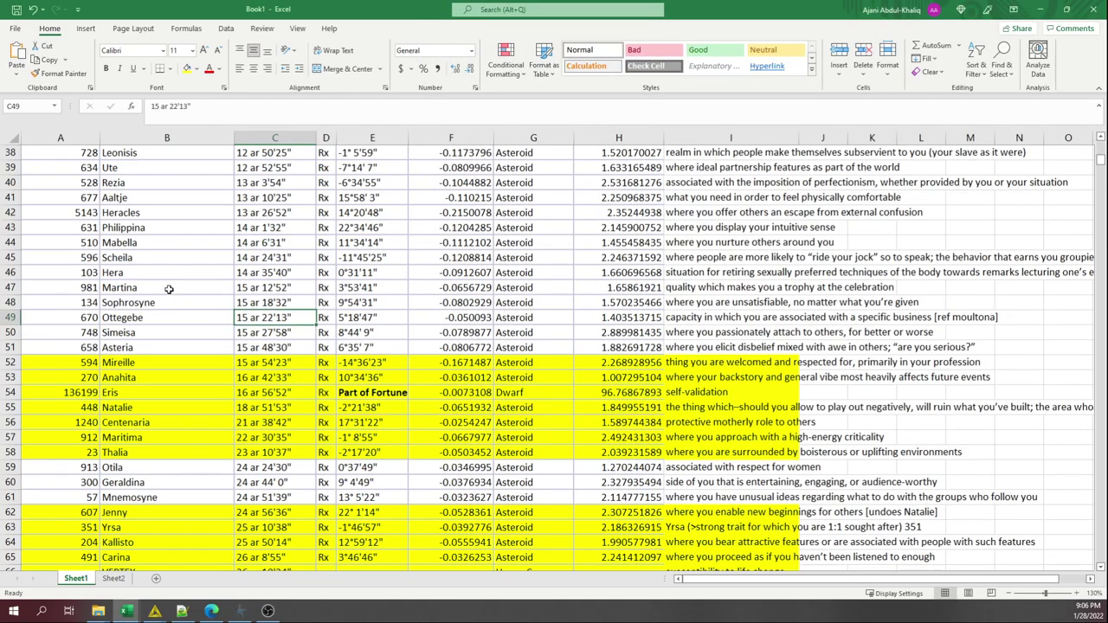
Select the Name header in cell B3 and turn on filtering for the table's header row.
click(162, 245)
key(ctrl+Up)
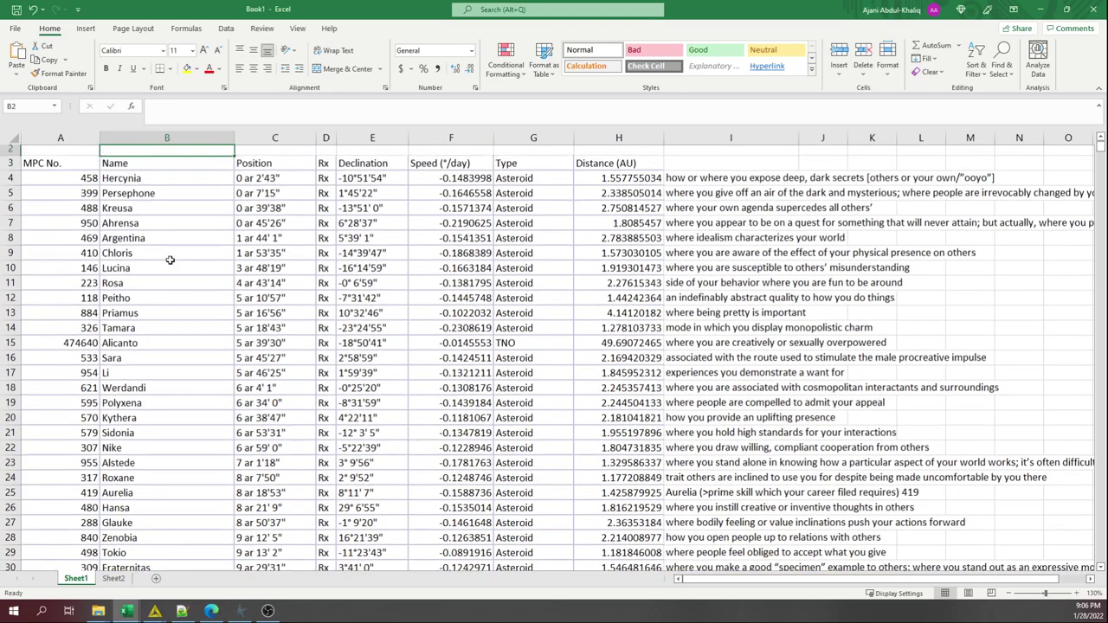
key(Up)
key(Down)
key(Down)
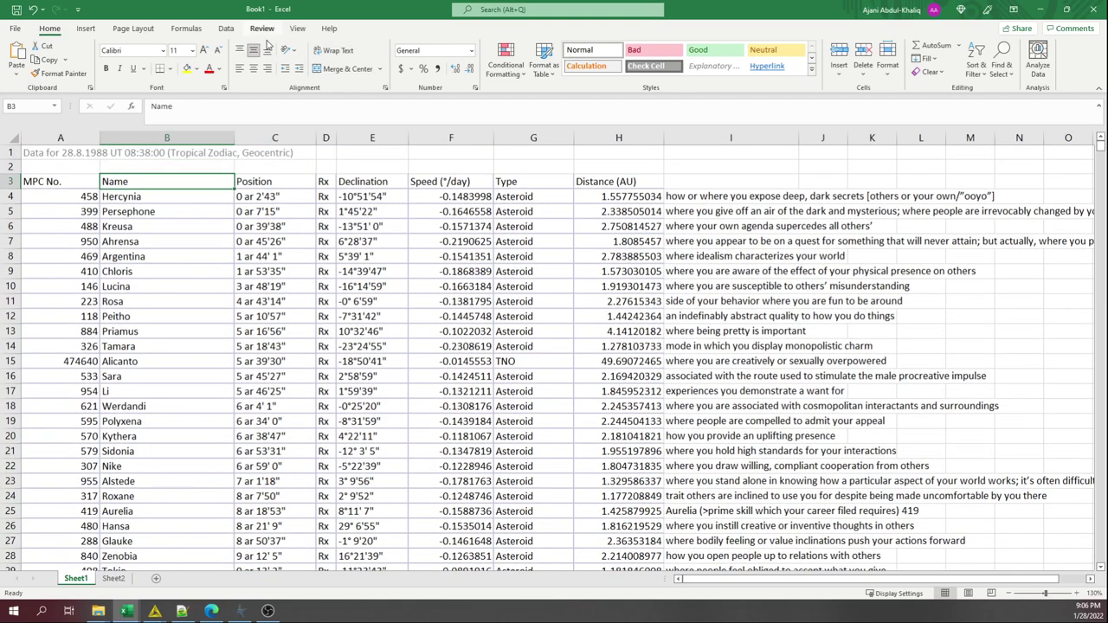
click(225, 27)
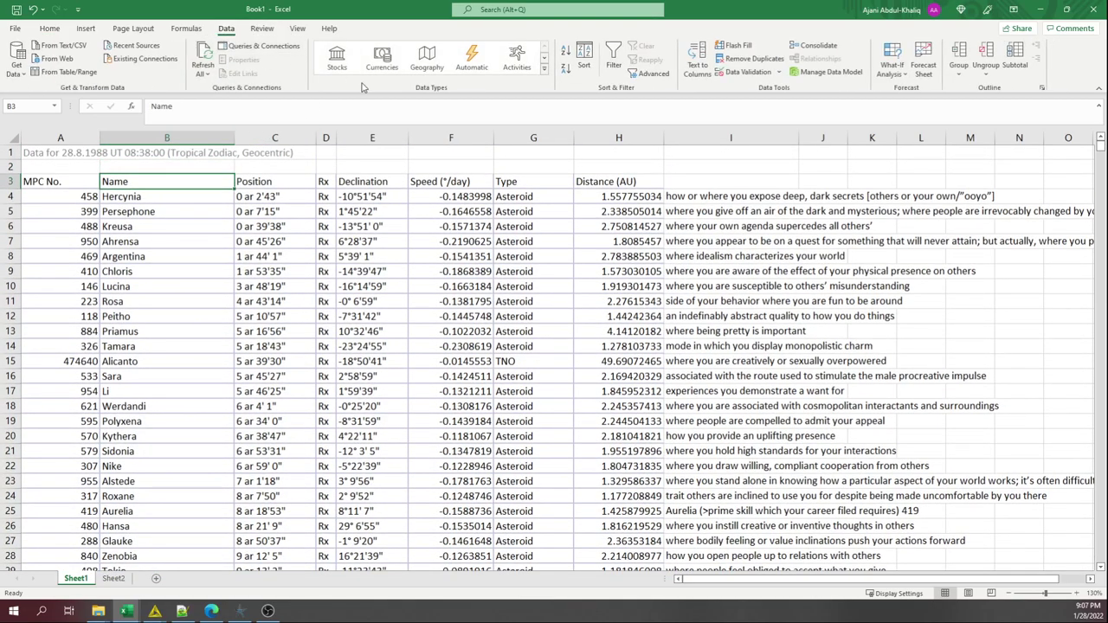
click(616, 57)
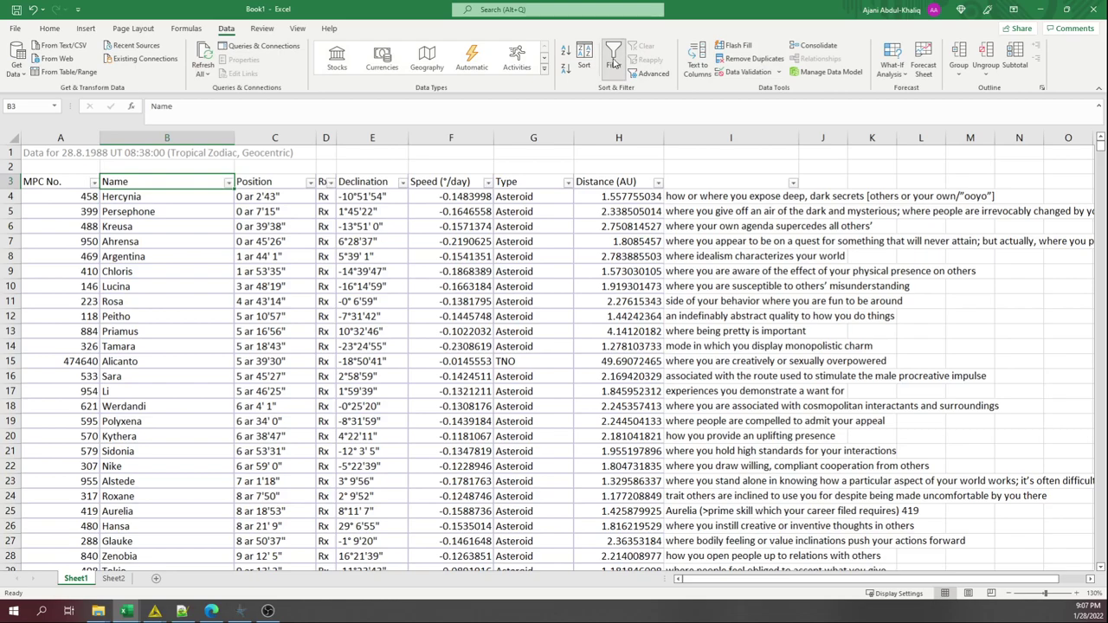
Filter the Name column by yellow cell color and look over the remaining rows.
click(229, 183)
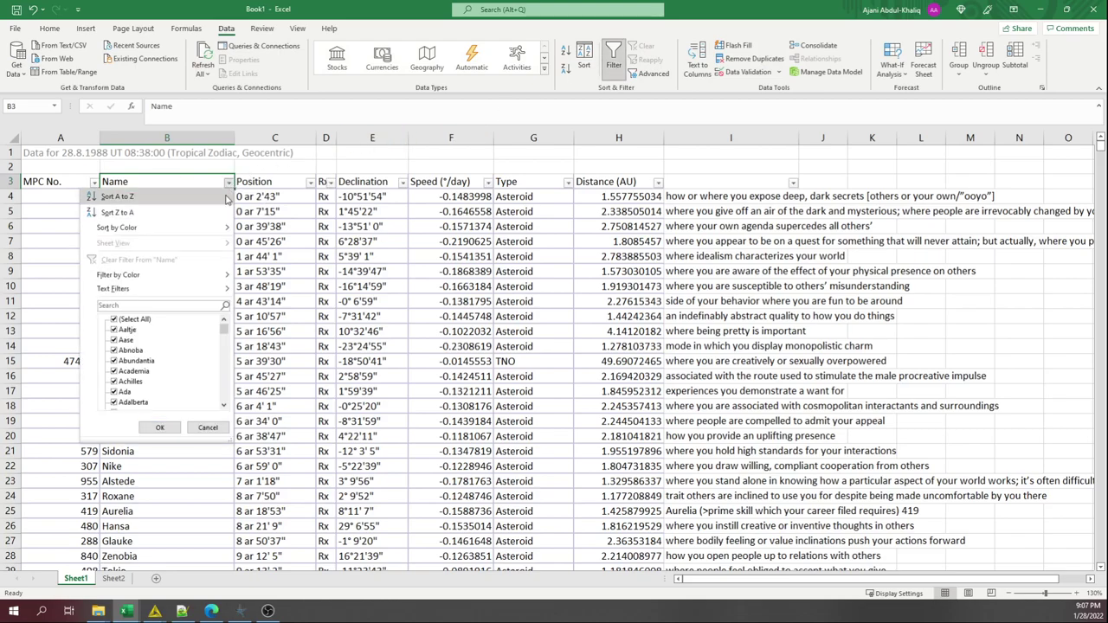
mouse_move(205, 277)
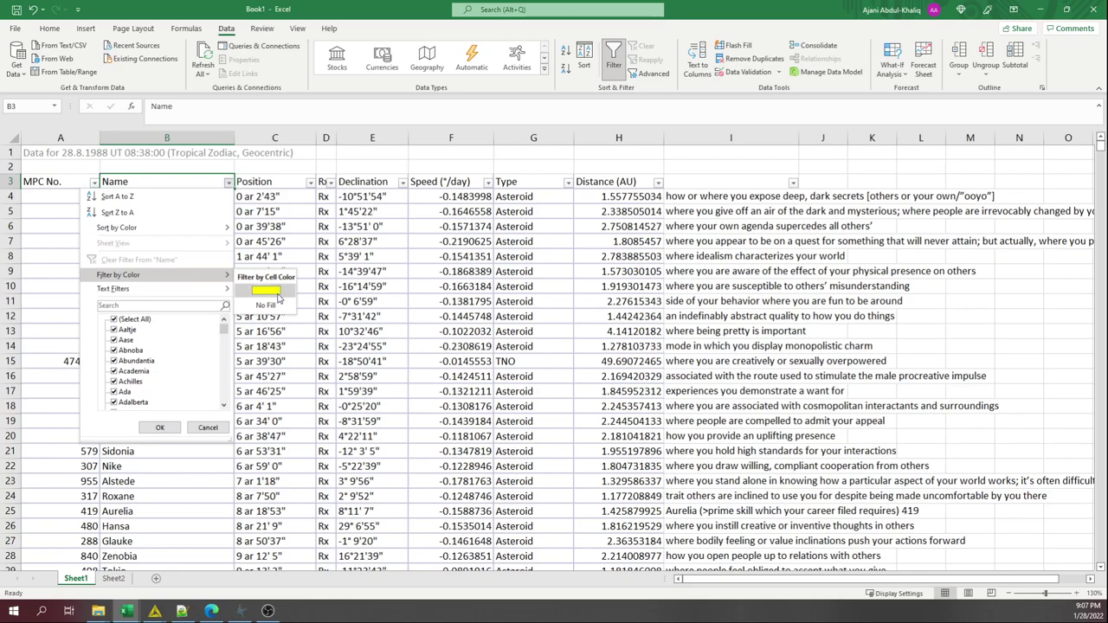
click(266, 291)
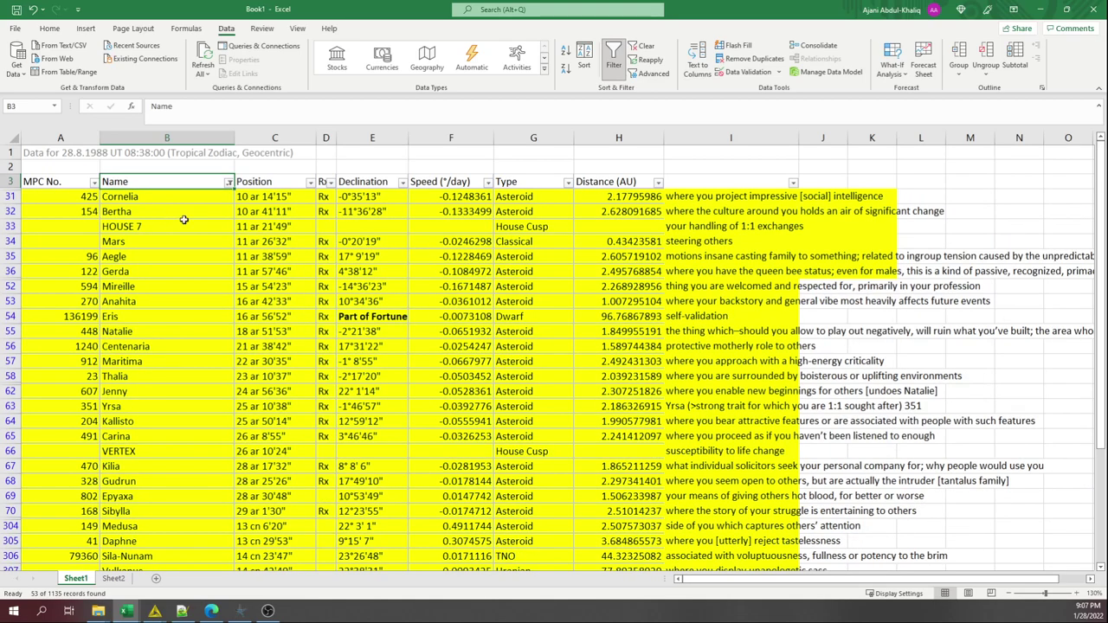
click(530, 243)
scroll(511, 244, down, 1)
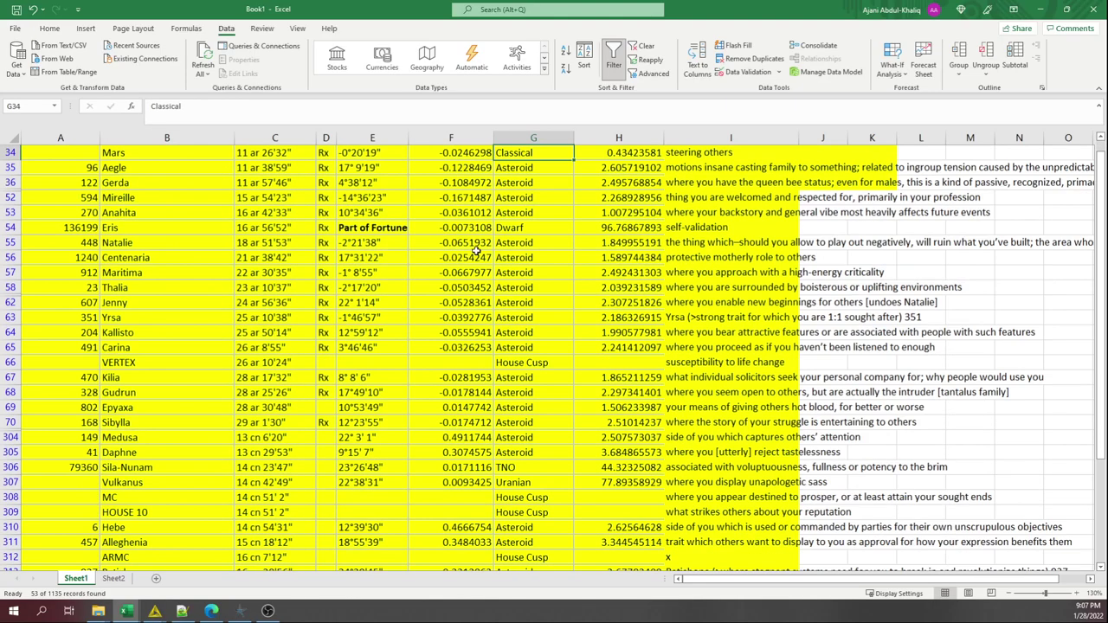
scroll(510, 244, up, 1)
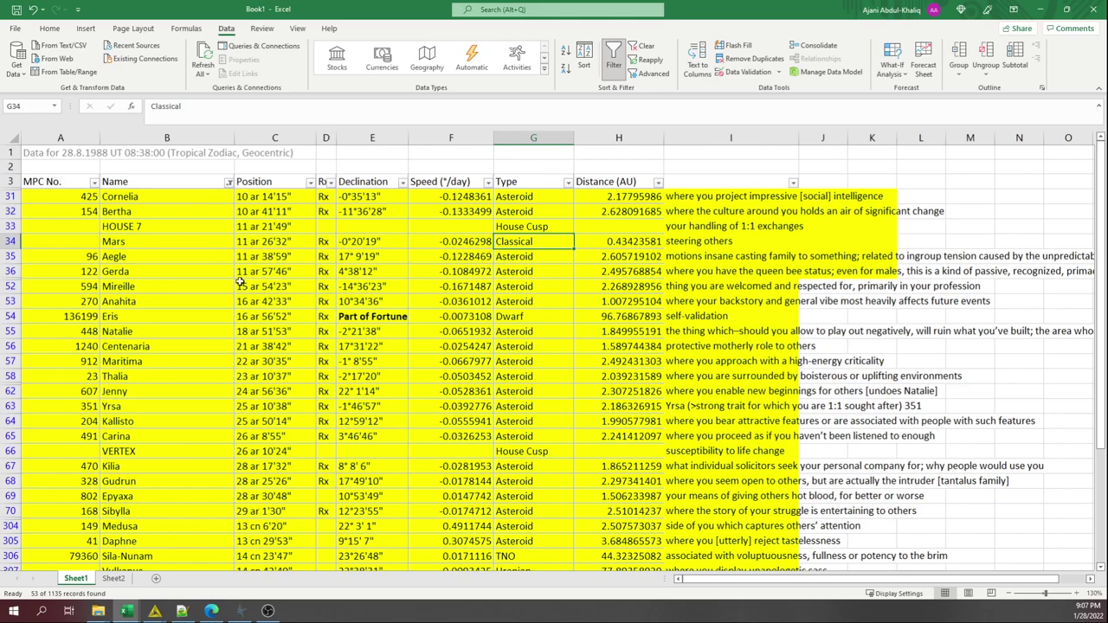
Recolor the House 7 rows from Cornelia to Gerda, A31:K36, with a light orange fill.
drag(71, 271, 844, 194)
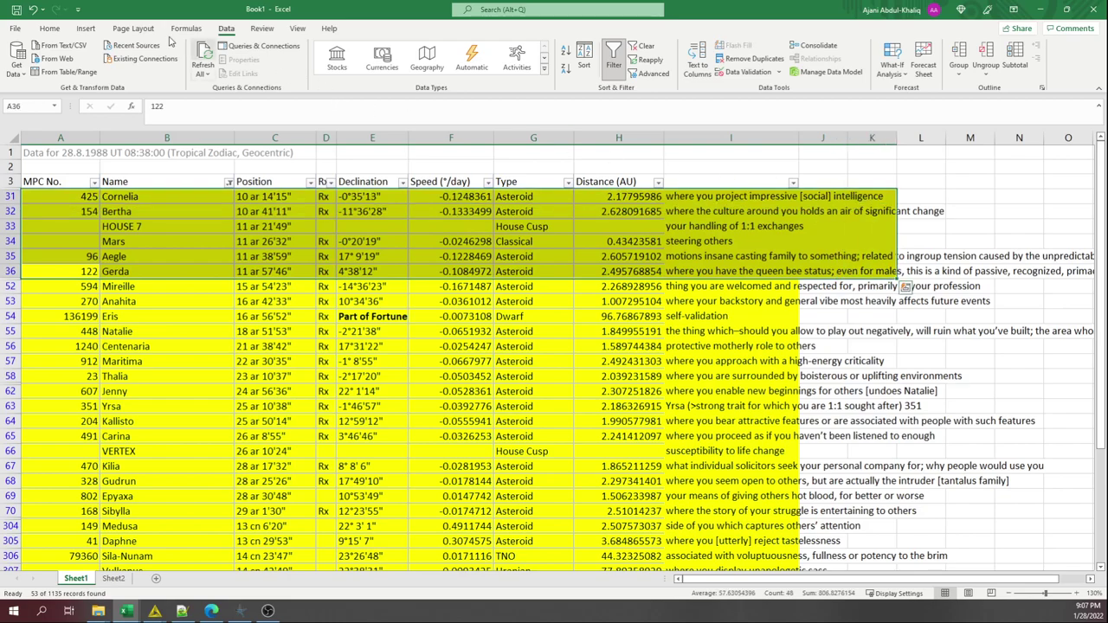
click(49, 28)
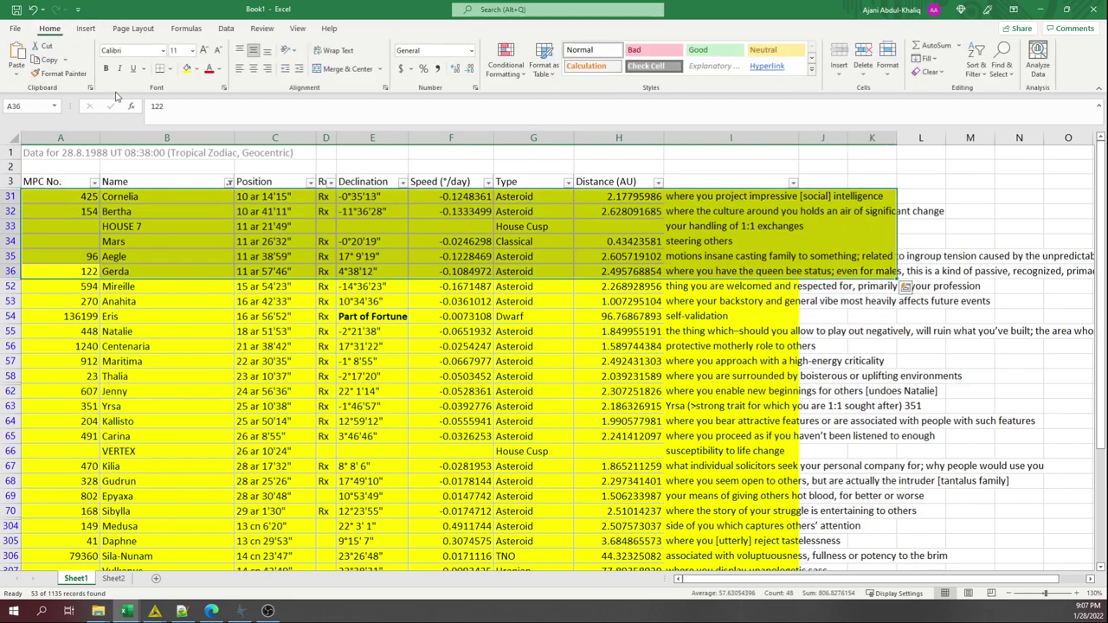
click(199, 70)
click(234, 125)
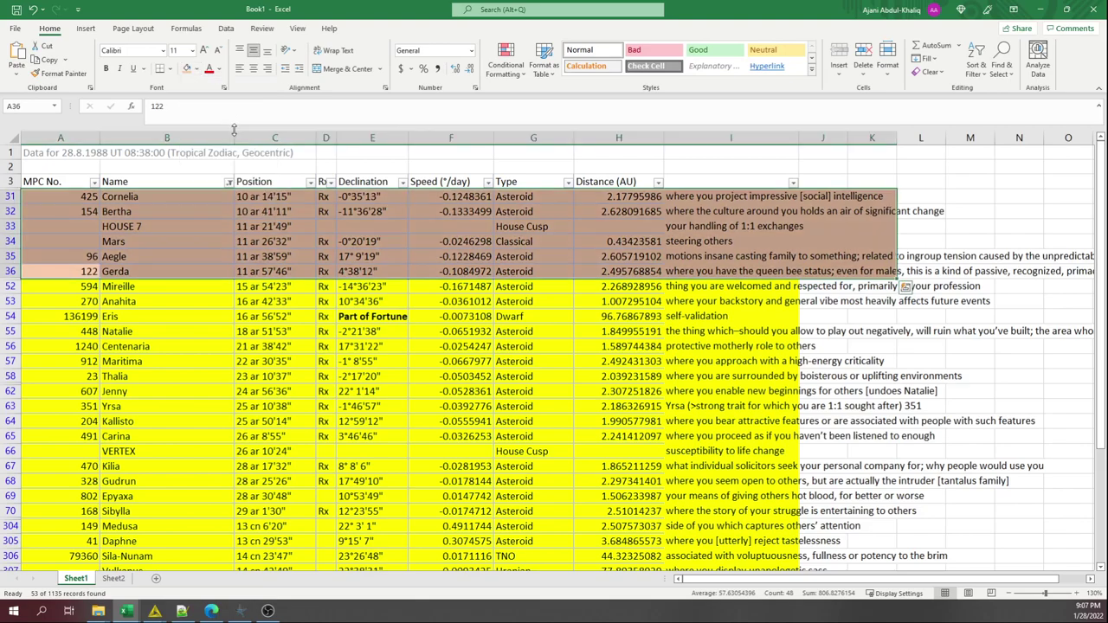
Recolor the House 10 block from Medusa to Toro, A304:I314, with the same light orange fill.
scroll(186, 392, down, 1)
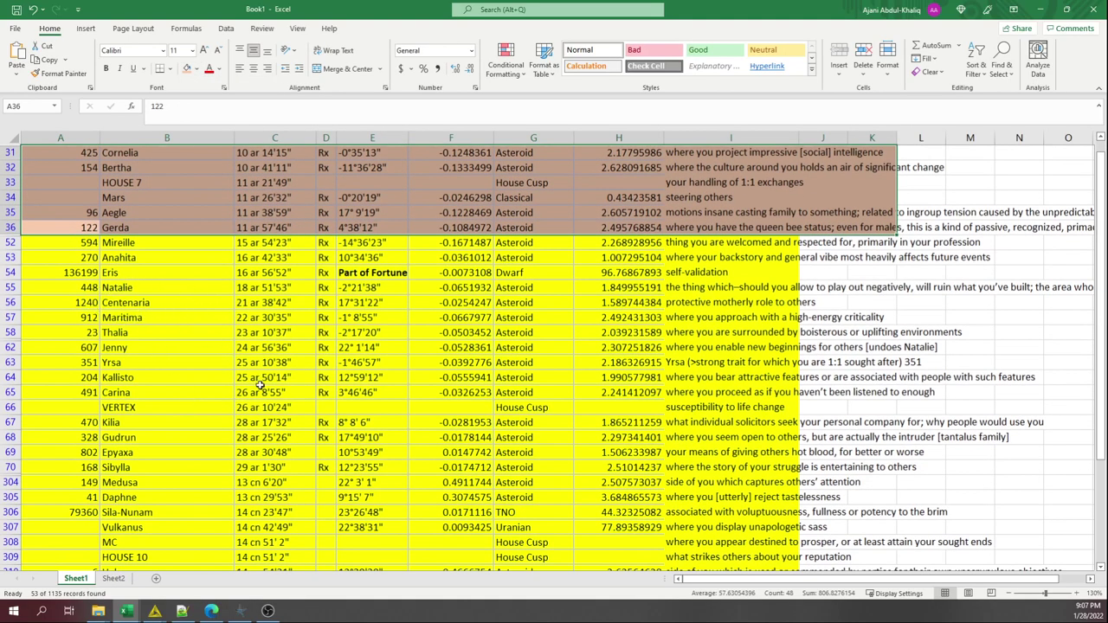
scroll(209, 390, down, 2)
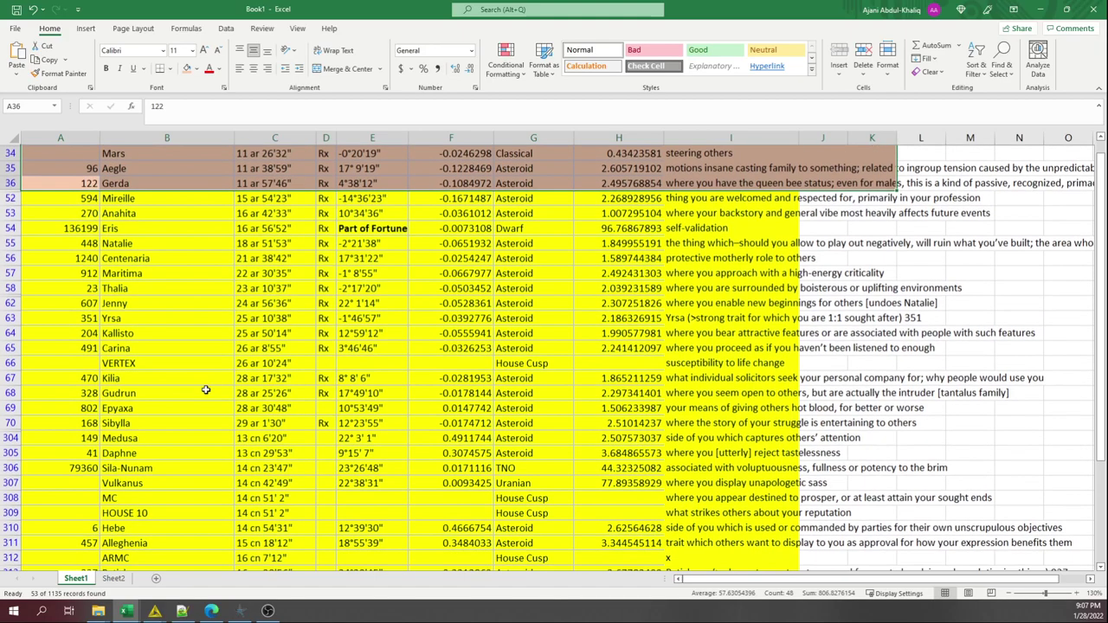
drag(63, 395, 730, 540)
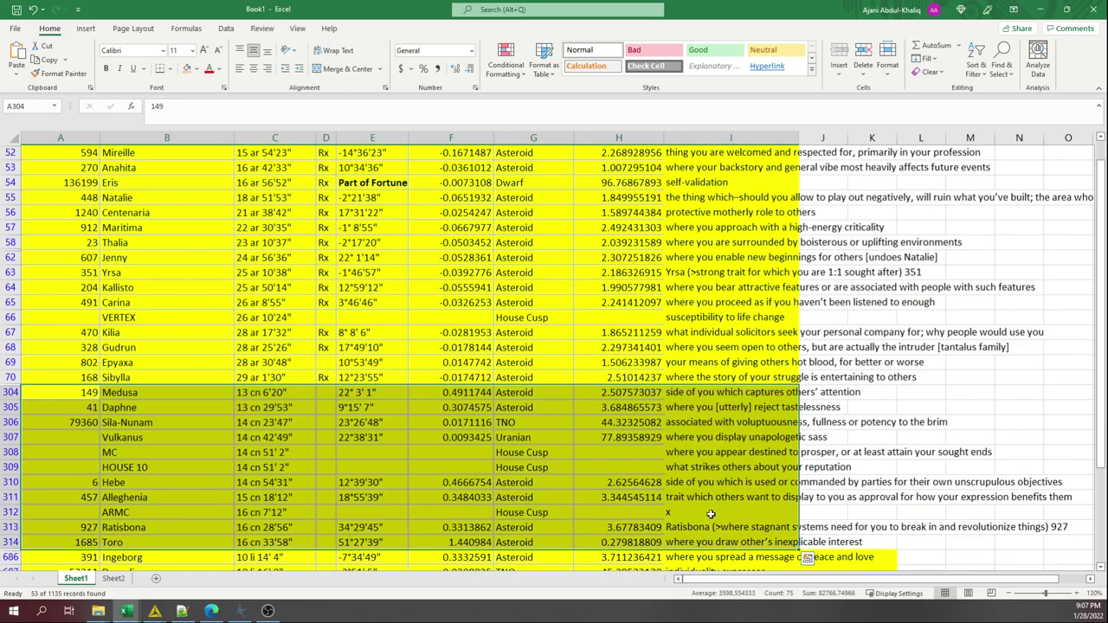
click(185, 68)
Recolor the House 4 block from Hispania to Bienor, A997:I1006, with the same light orange fill.
scroll(211, 429, down, 6)
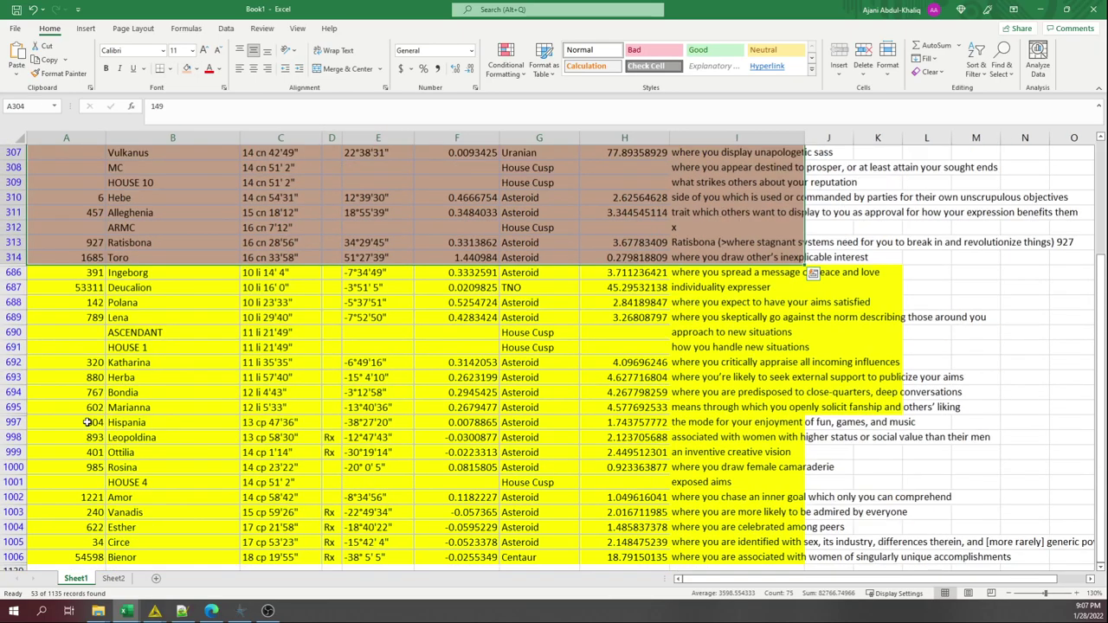
drag(73, 421, 784, 512)
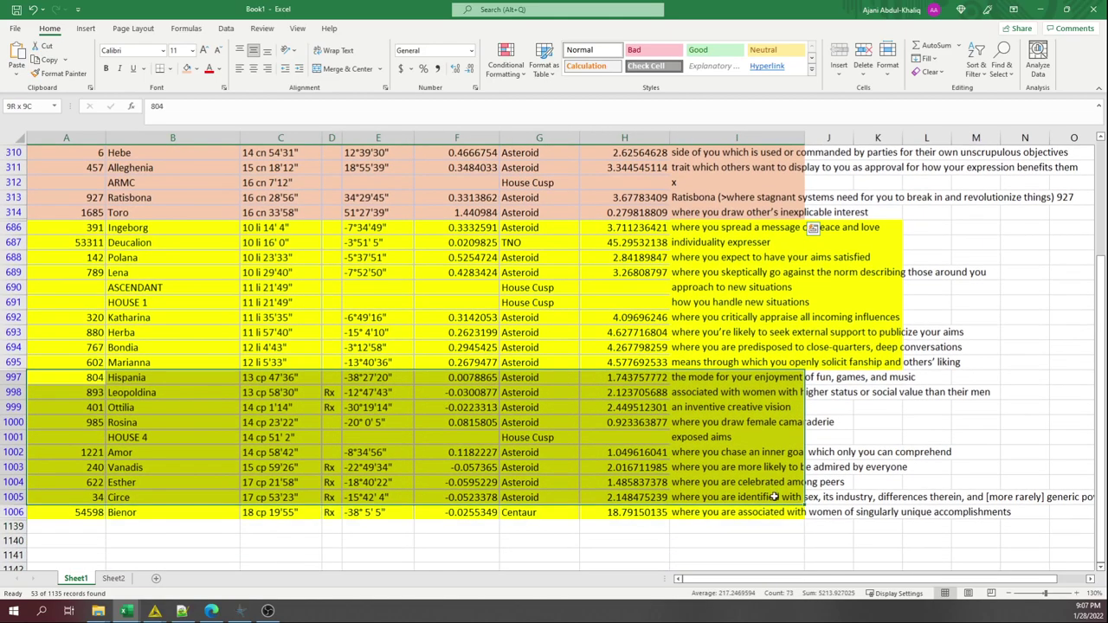
click(185, 68)
Recolor the rows around the Part of Fortune from Mireille to Thalia, A52:I58, with a light blue-gray fill.
scroll(249, 275, up, 5)
scroll(250, 275, up, 3)
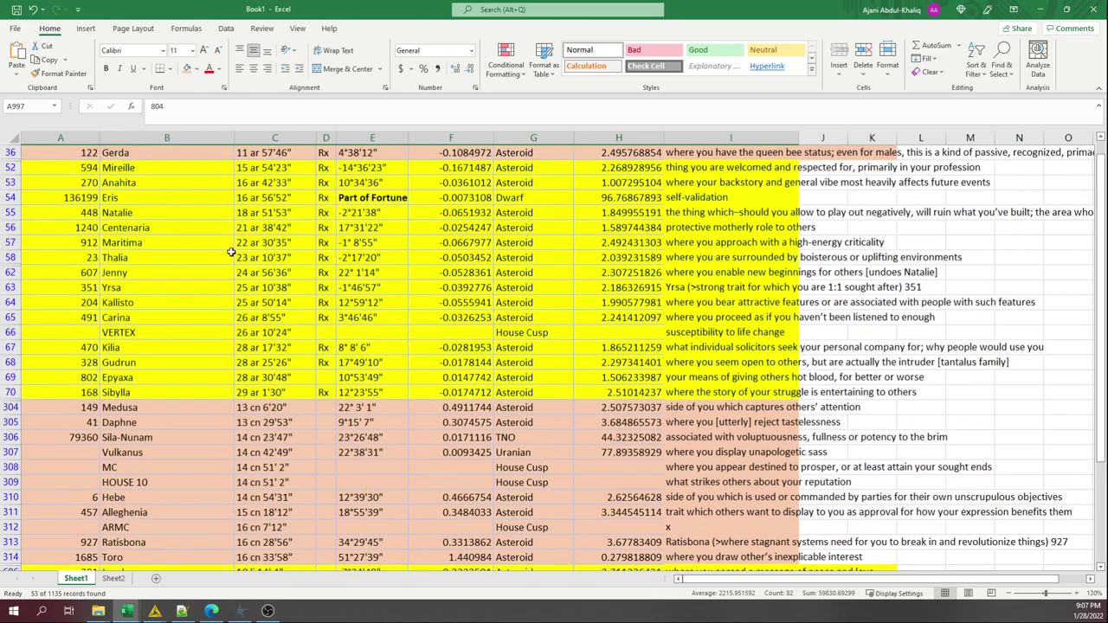
drag(34, 211, 734, 259)
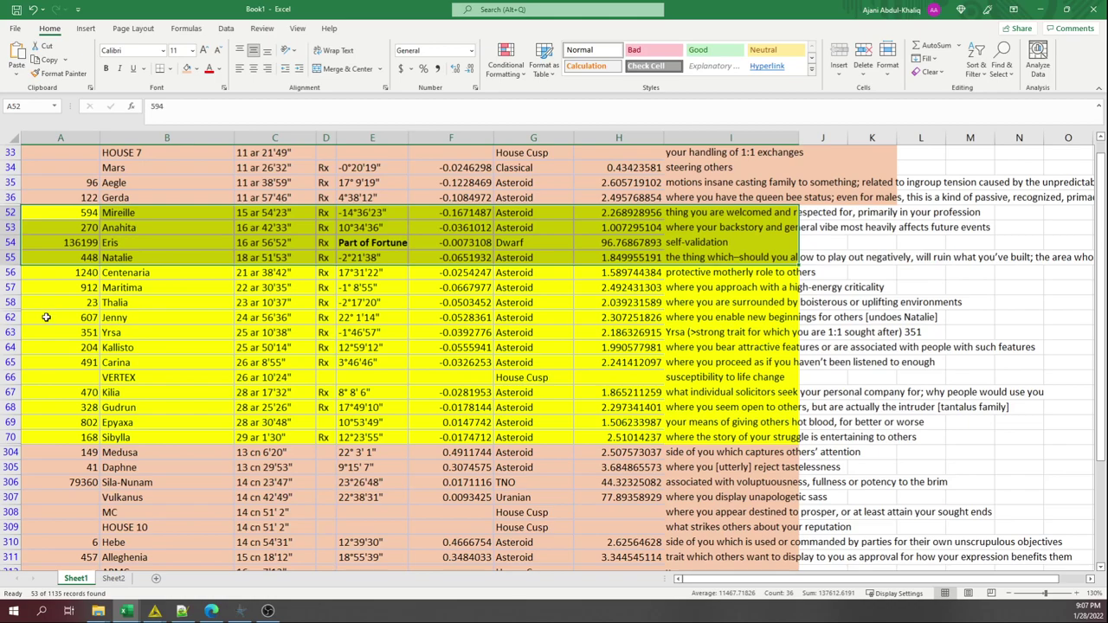
click(37, 212)
drag(37, 212, 750, 317)
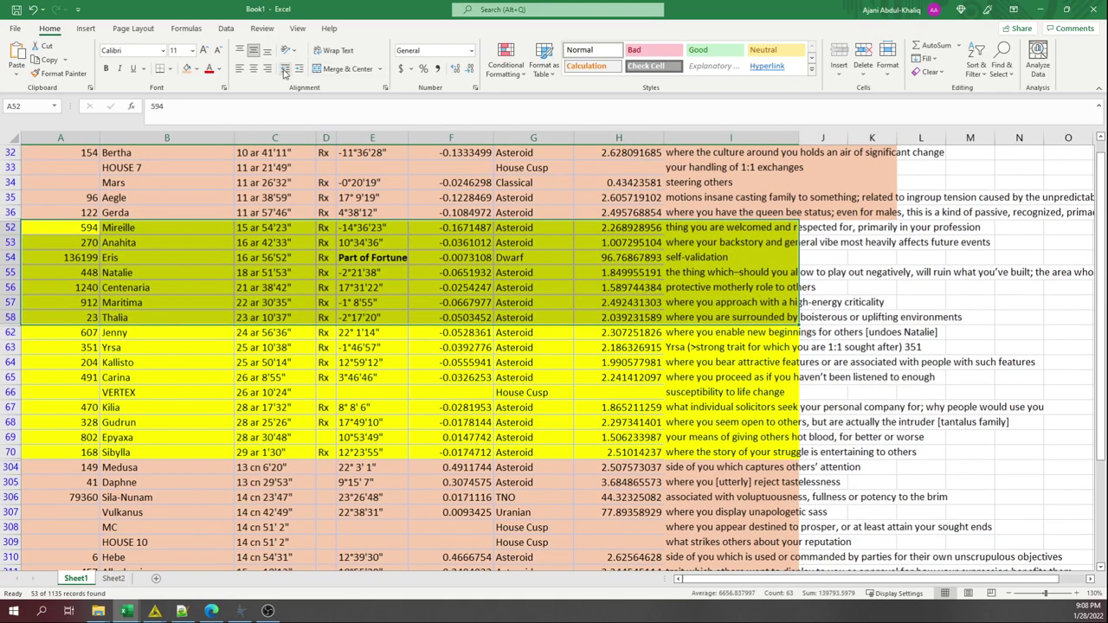
click(196, 69)
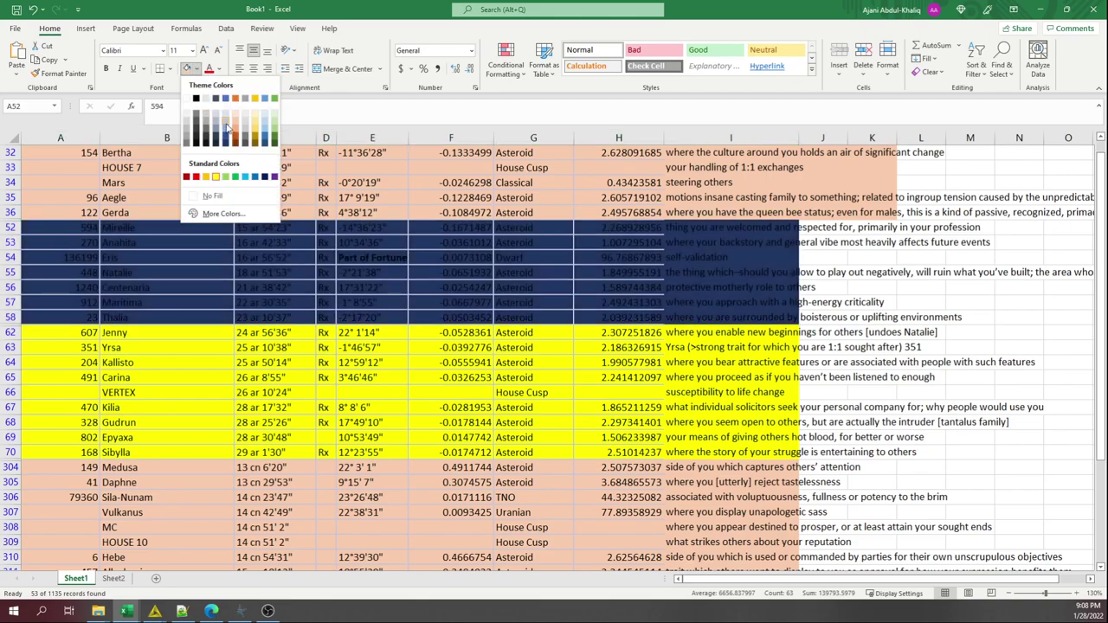
click(215, 122)
click(440, 275)
Compare the House 7 rows with the chart wheel in StarFisher, then return to Excel and check House 7's interpretation.
drag(150, 232, 372, 271)
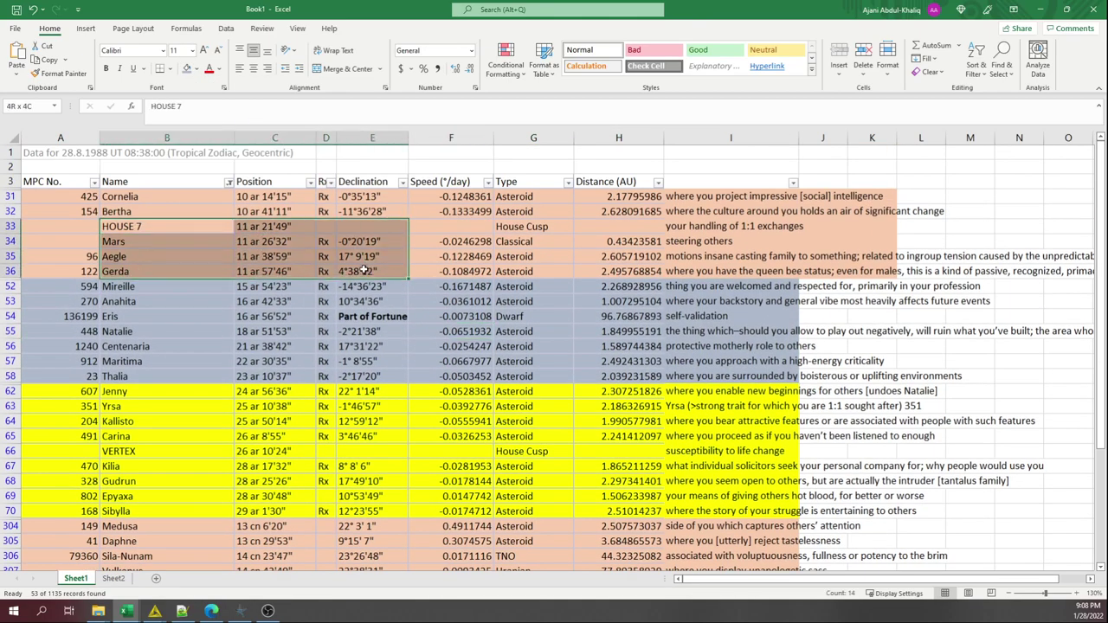
click(240, 611)
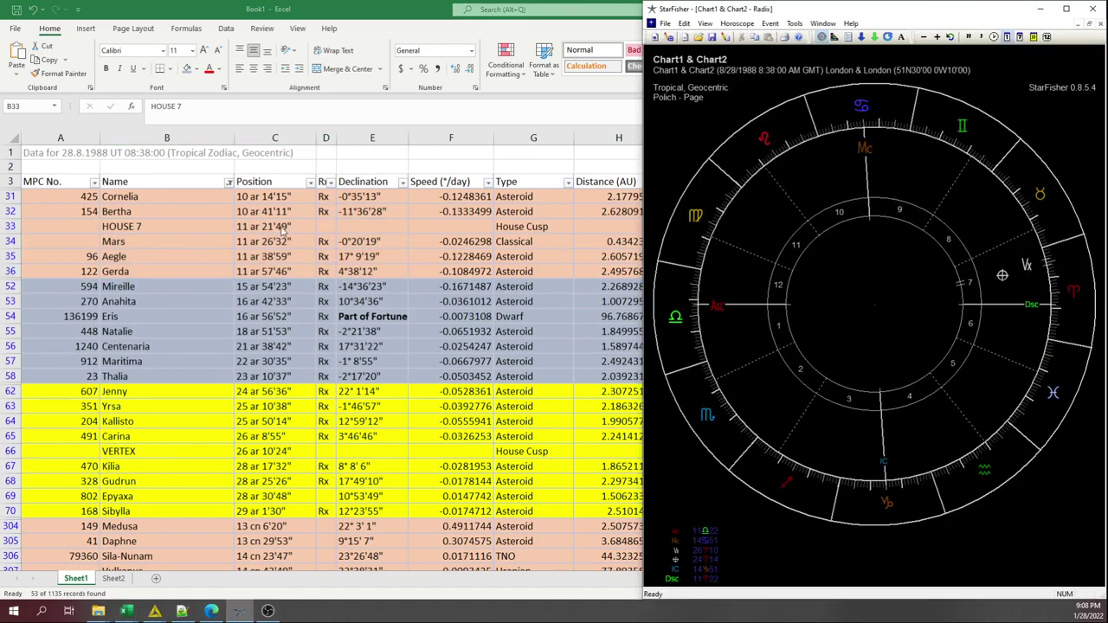
key(alt+Tab)
click(727, 229)
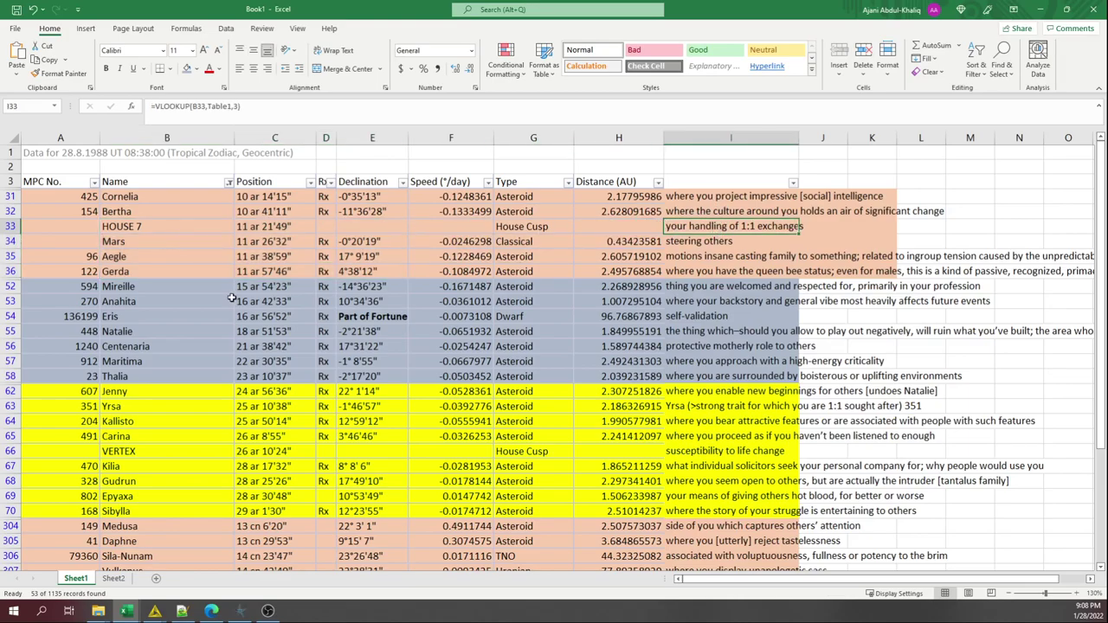
Bold the names from Hispania to Bienor in the House 4 block, B997:B1006.
scroll(232, 297, down, 2)
scroll(259, 286, up, 2)
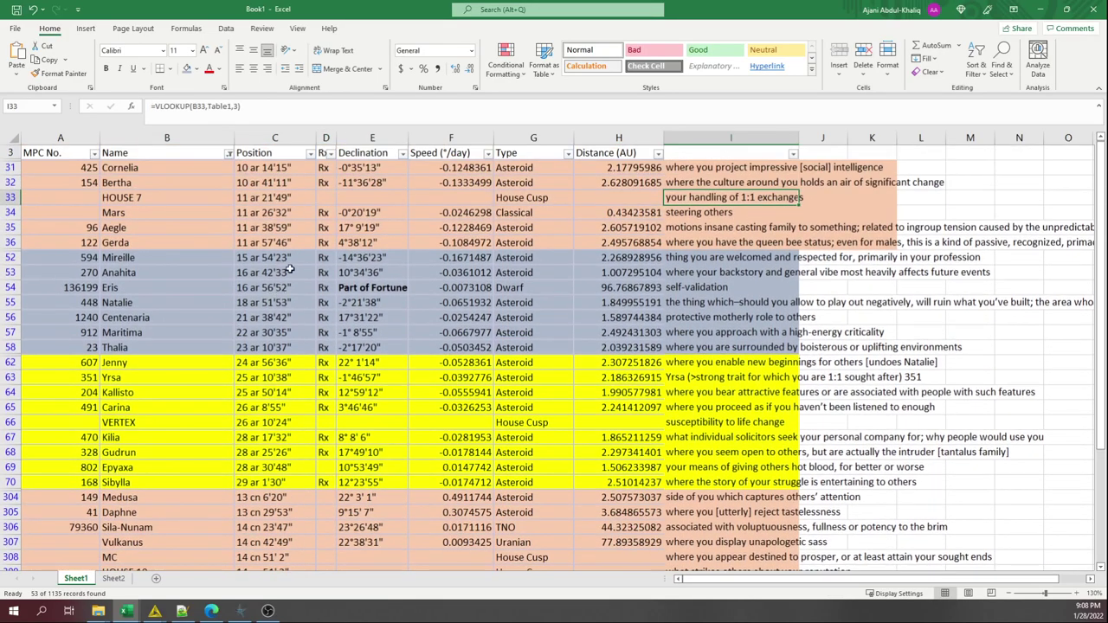
scroll(313, 320, up, 1)
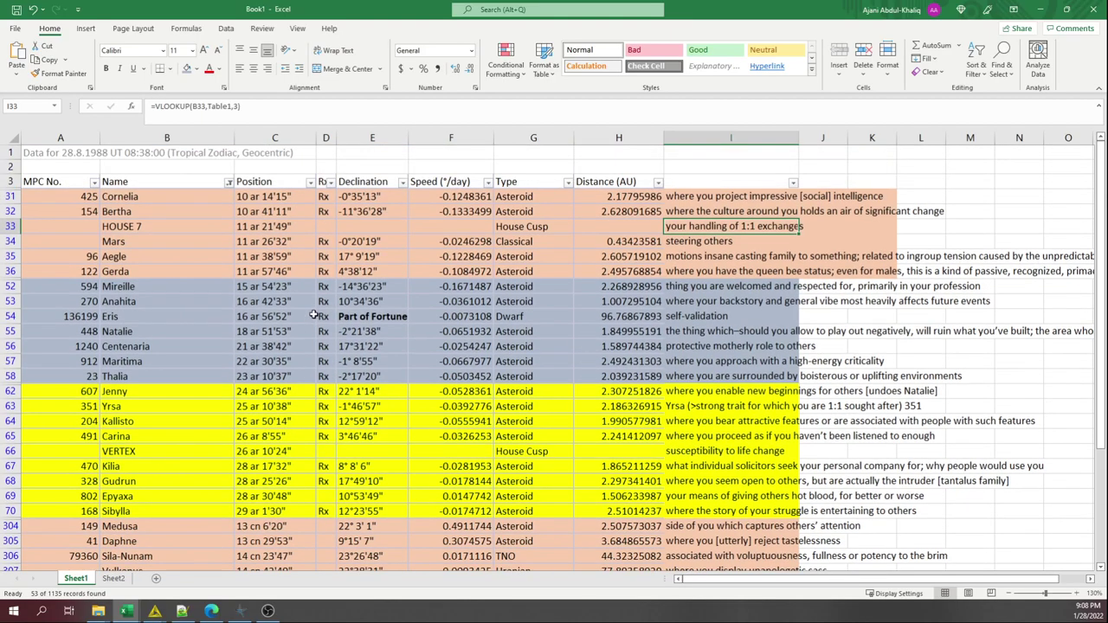
scroll(320, 273, down, 2)
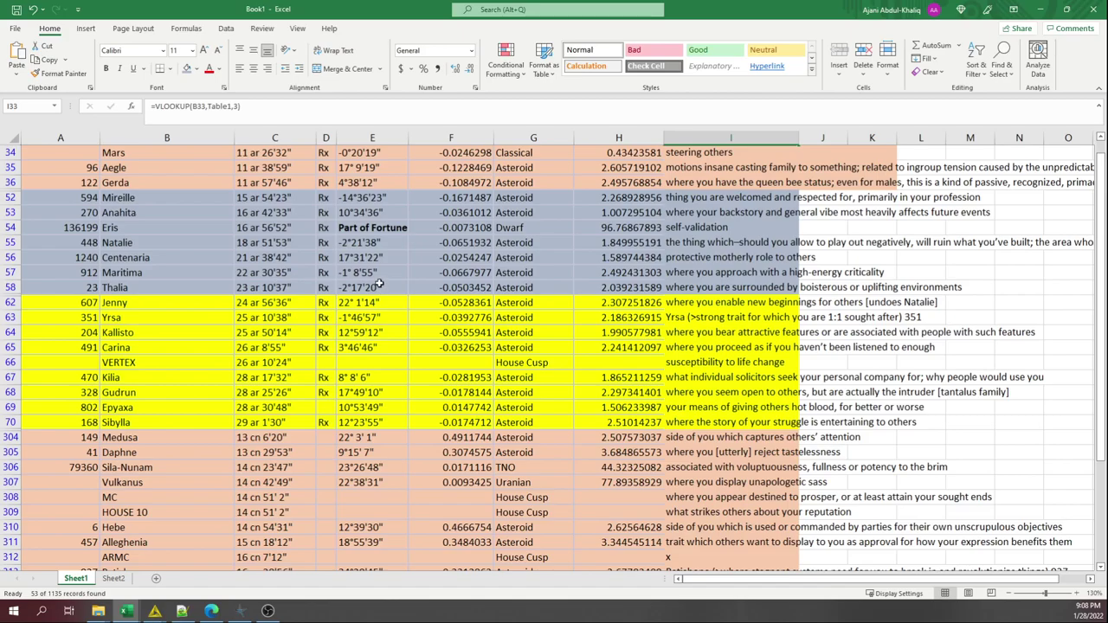
scroll(353, 299, down, 6)
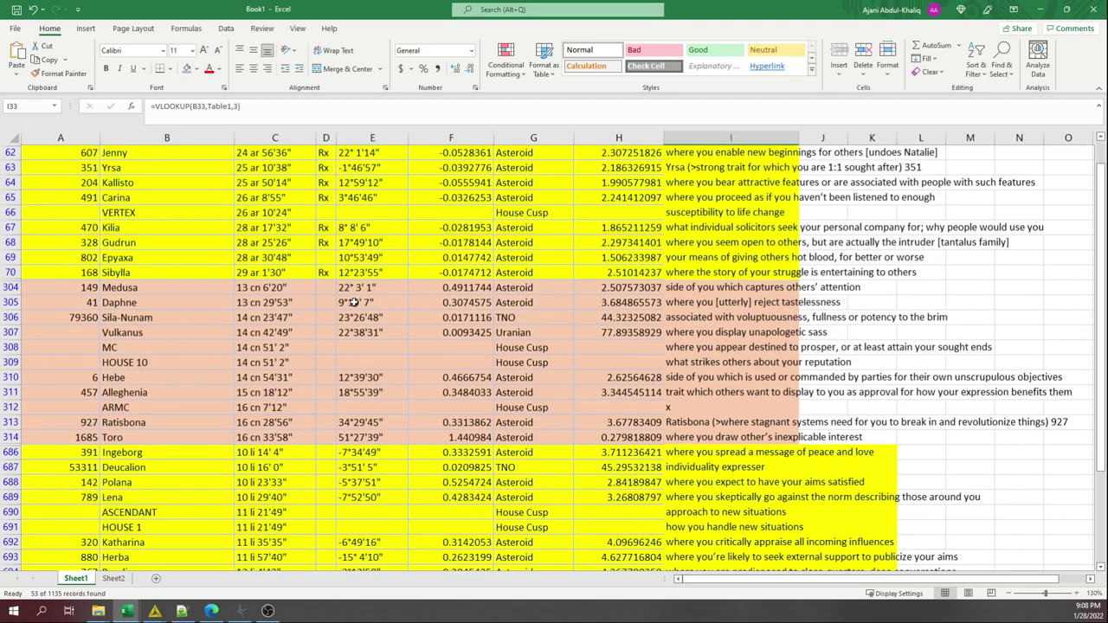
scroll(353, 298, down, 4)
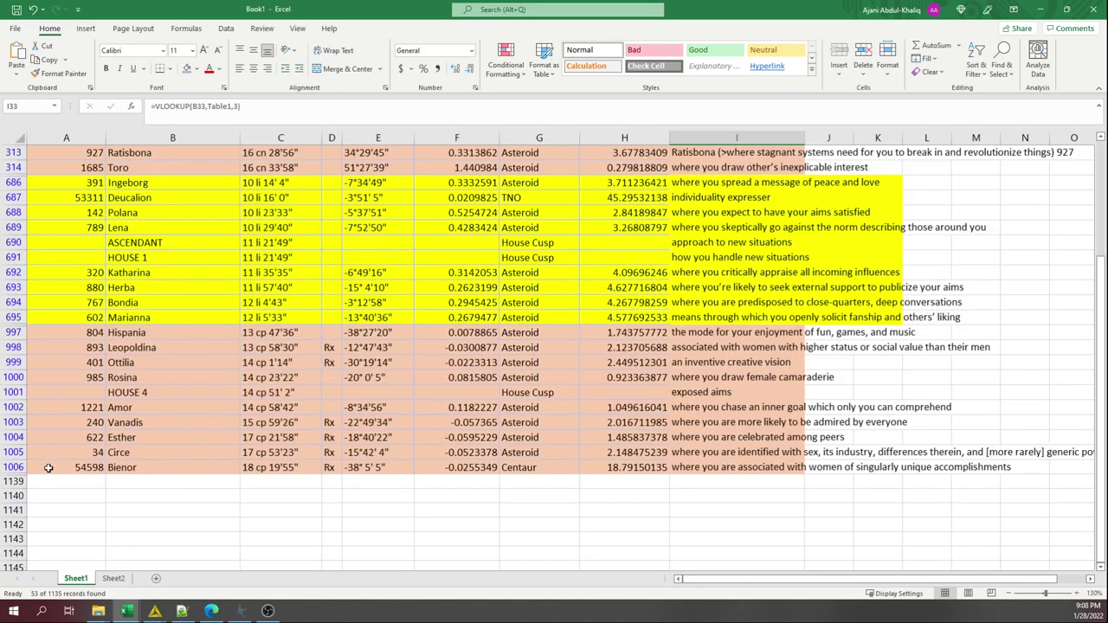
drag(127, 467, 141, 332)
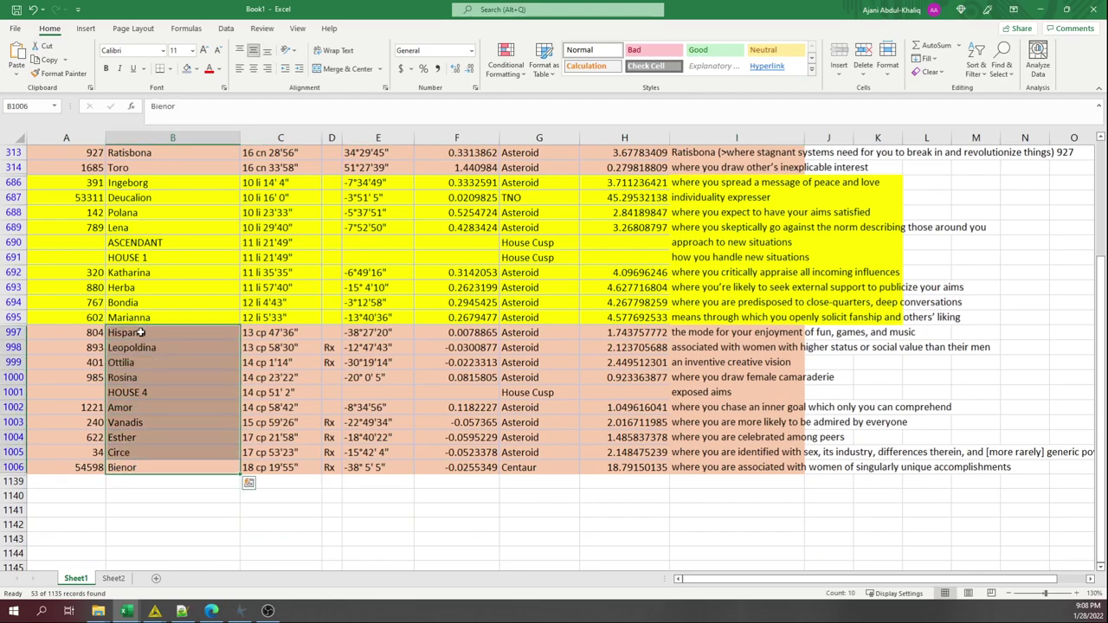
click(107, 71)
Check the IC and House 4 on the StarFisher chart wheel, then return to the House 4 rows in Excel.
click(240, 611)
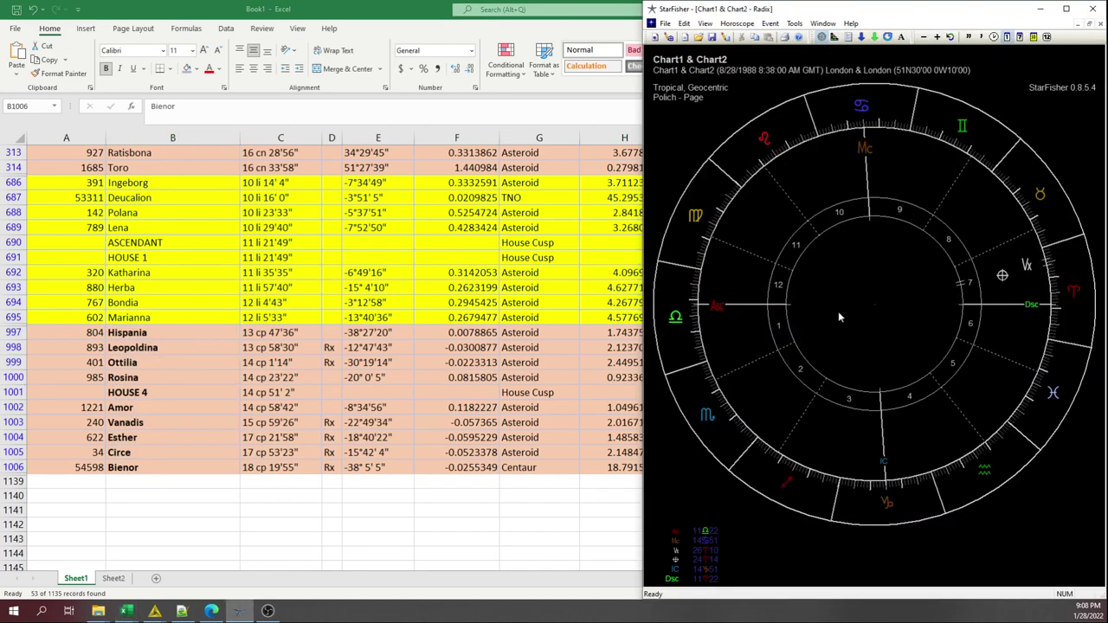
click(260, 413)
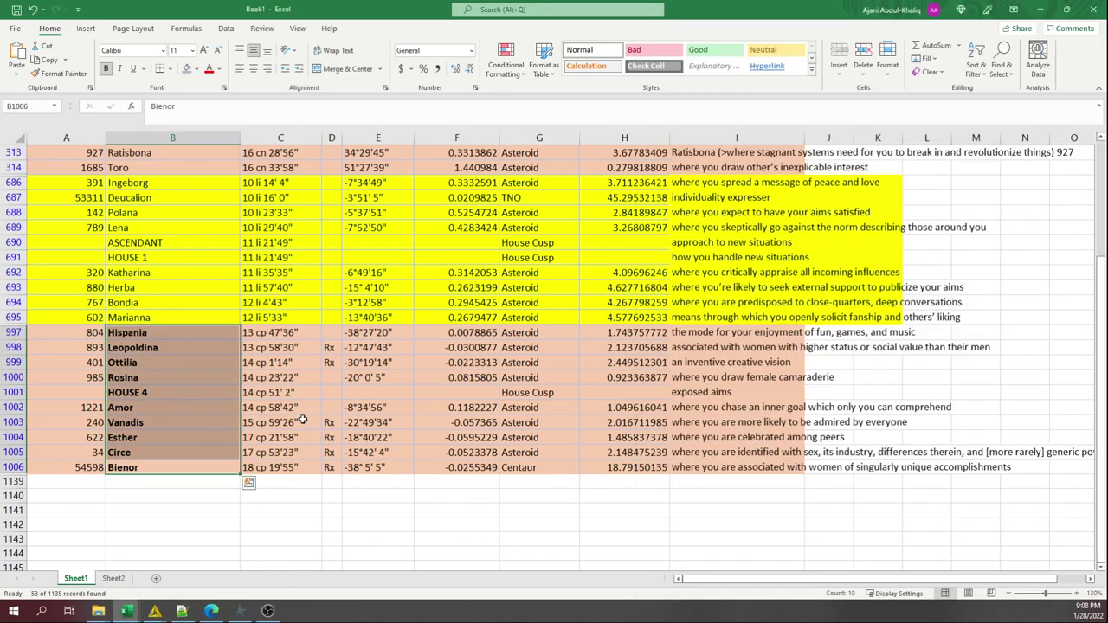
click(297, 415)
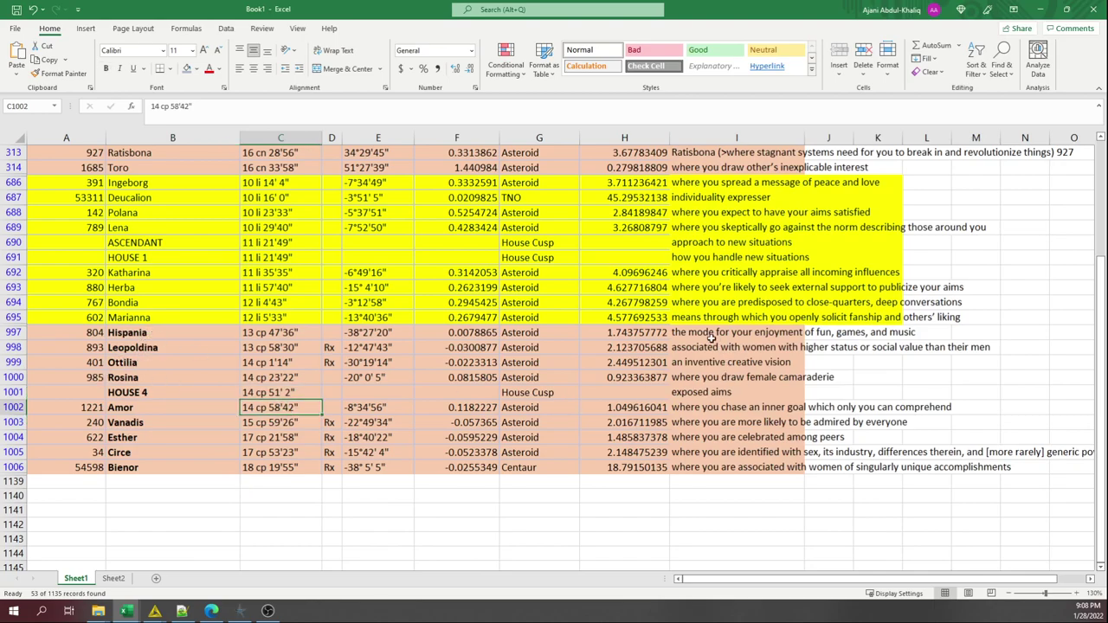
Read the House 4 interpretations in I997:I1006, focusing on the Circe, Bienor and Leopoldina entries.
drag(711, 334, 730, 467)
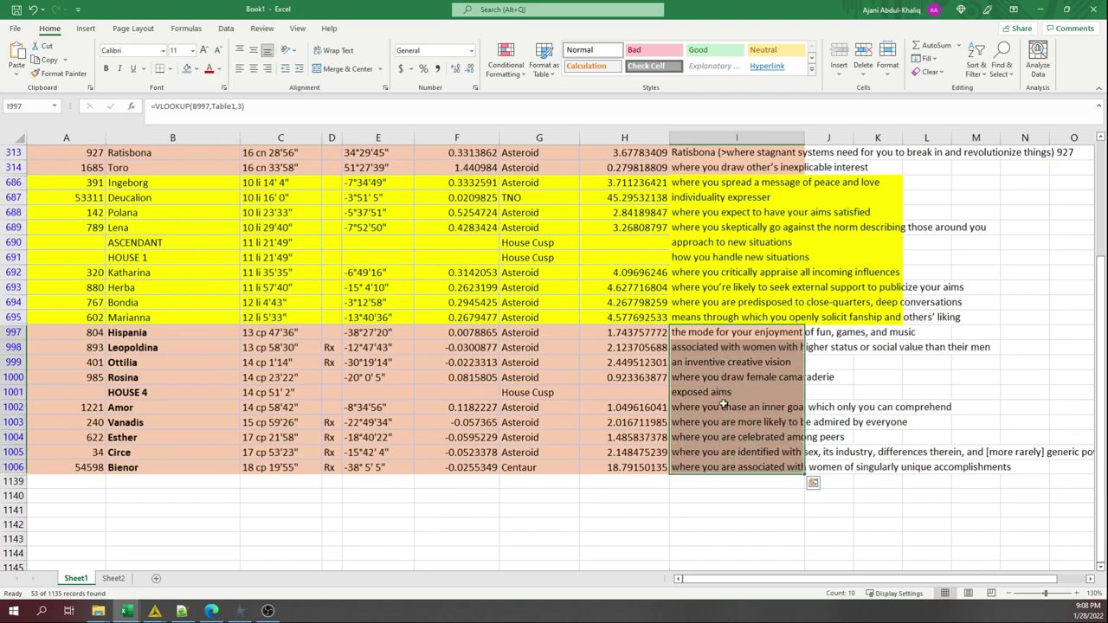
click(721, 455)
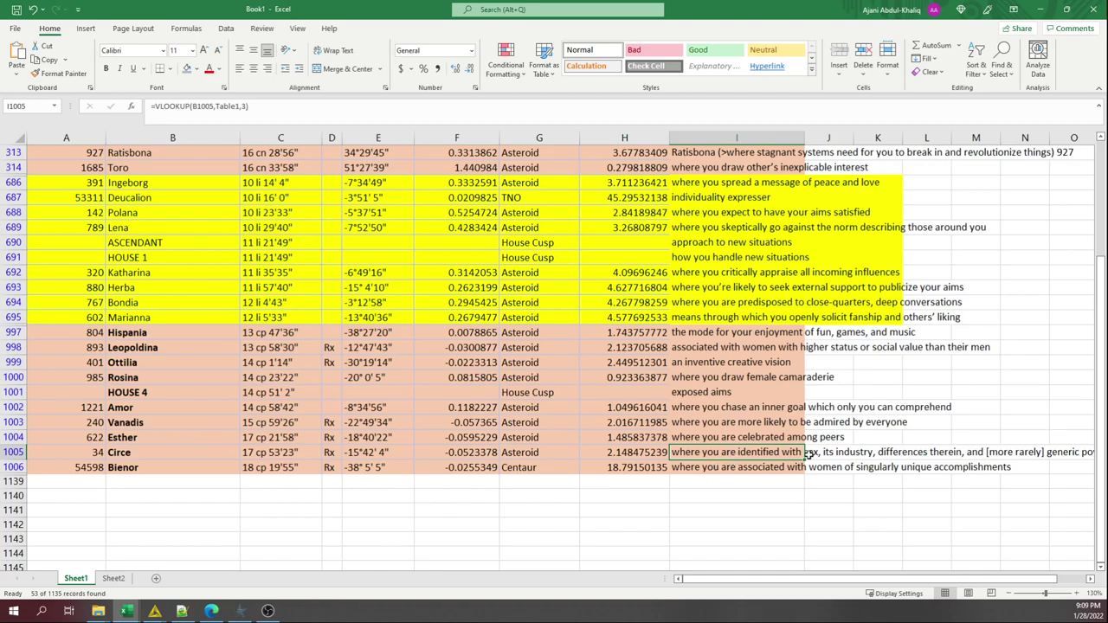
click(731, 469)
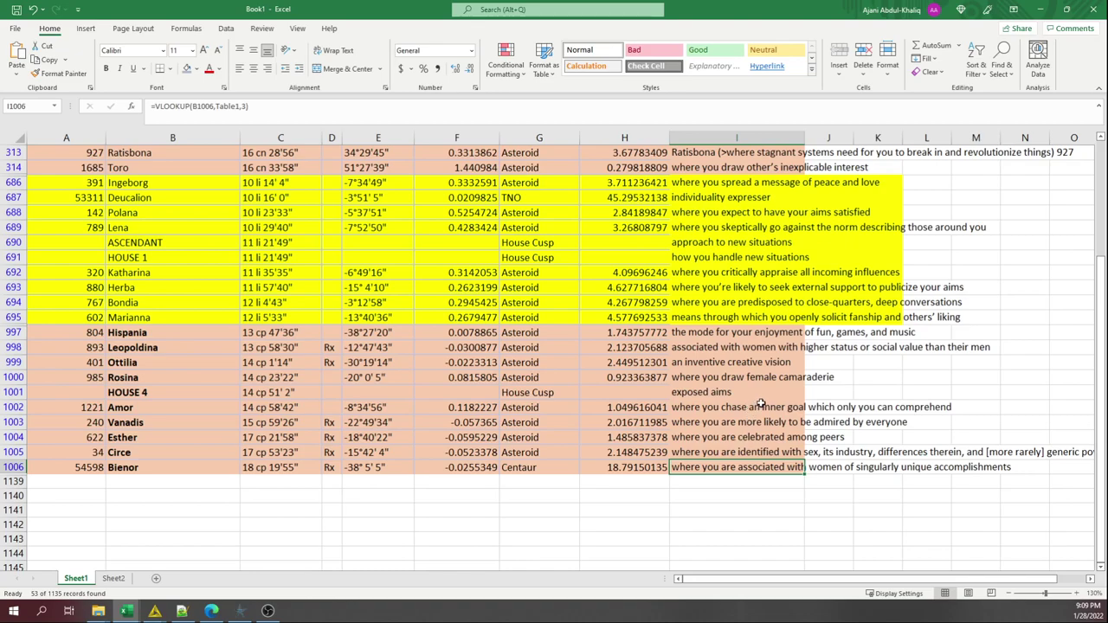
click(727, 349)
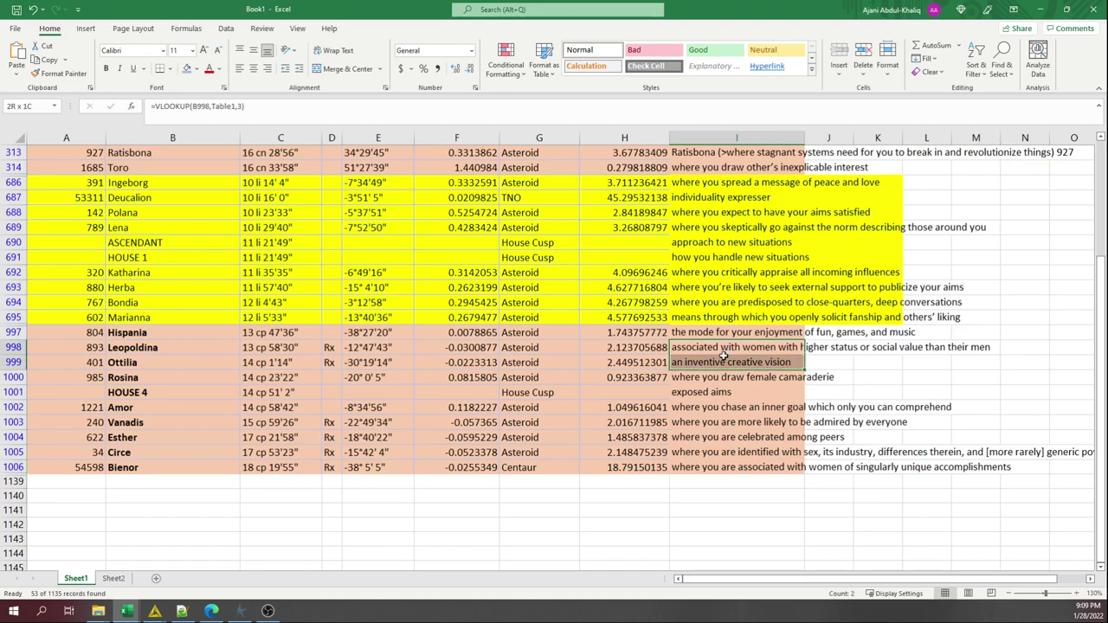
mouse_move(723, 353)
mouse_down()
mouse_move(727, 365)
mouse_move(159, 420)
mouse_move(836, 422)
mouse_move(730, 349)
mouse_up()
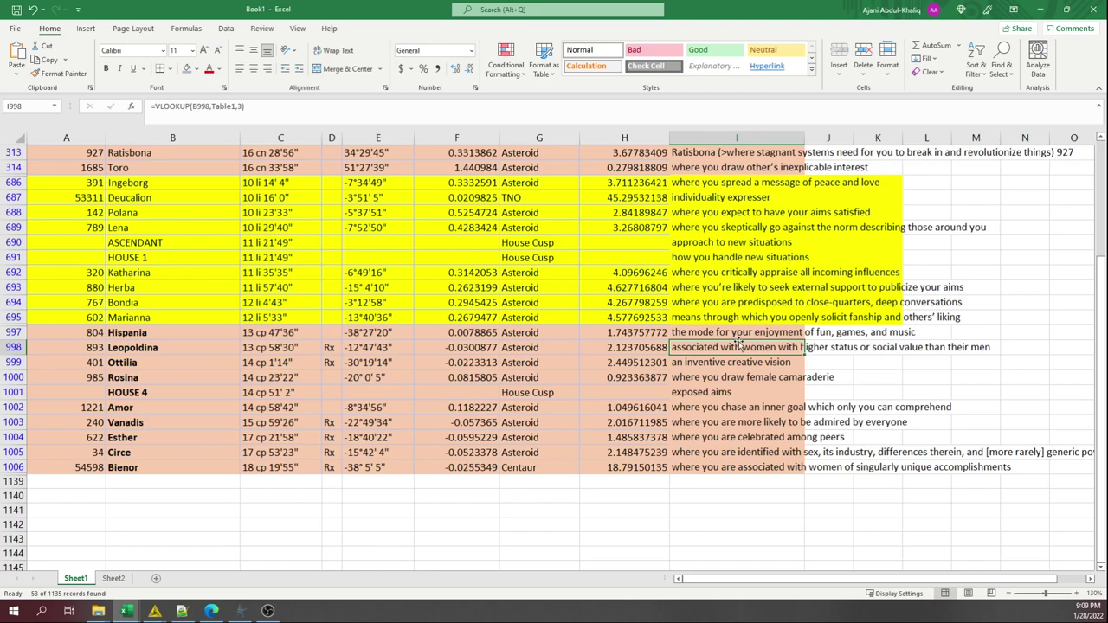
drag(734, 333, 716, 469)
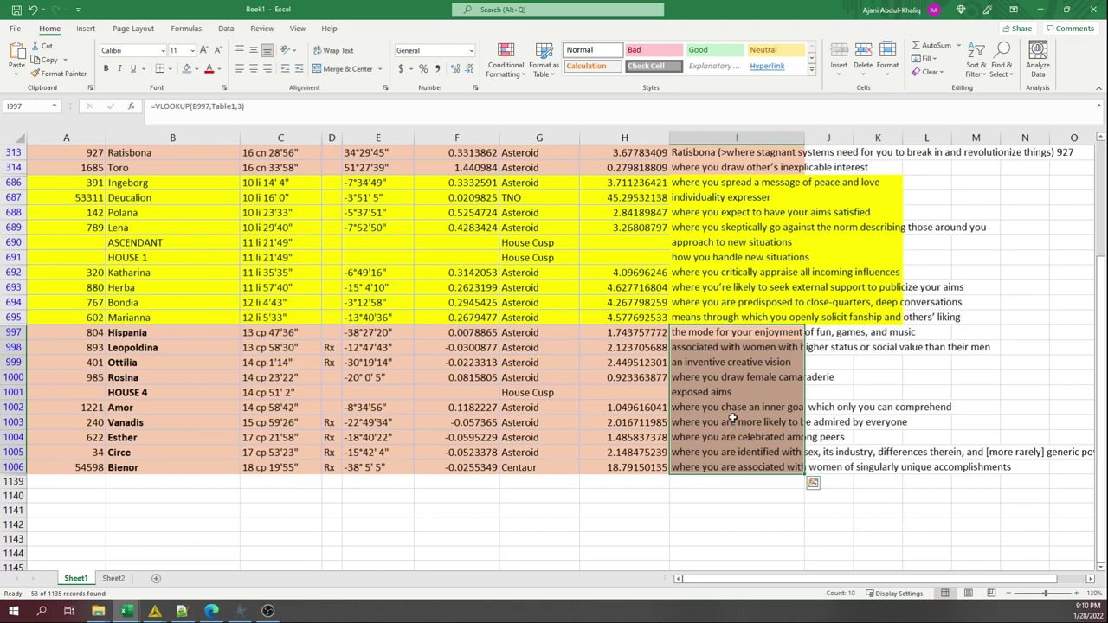
Bold the Leopoldina and Bienor interpretations in cells I998 and I1006.
scroll(724, 417, up, 1)
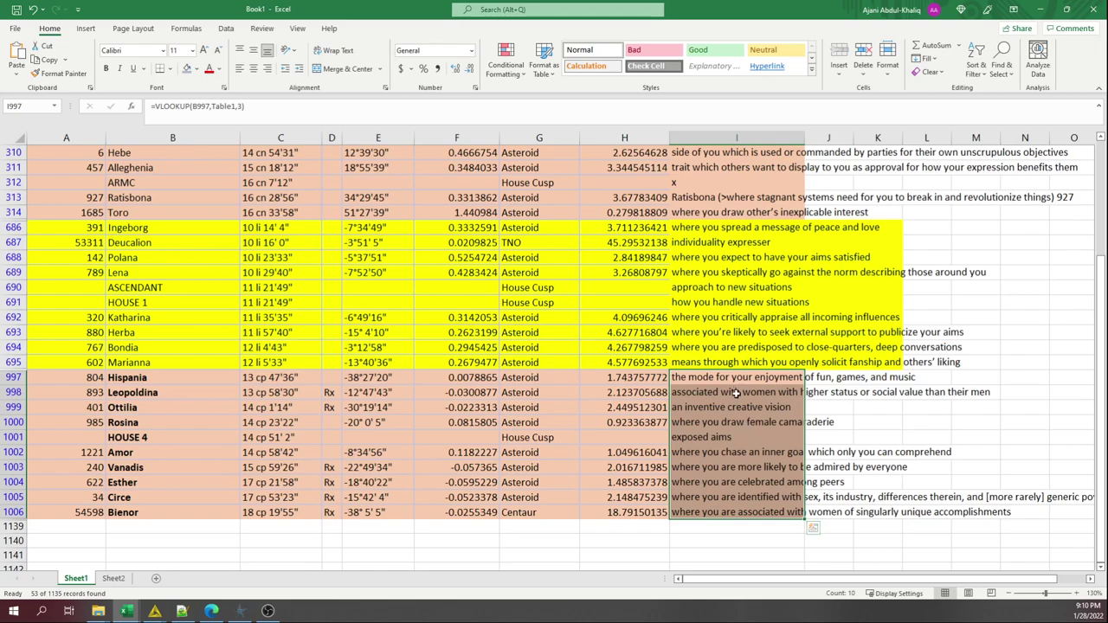
click(735, 393)
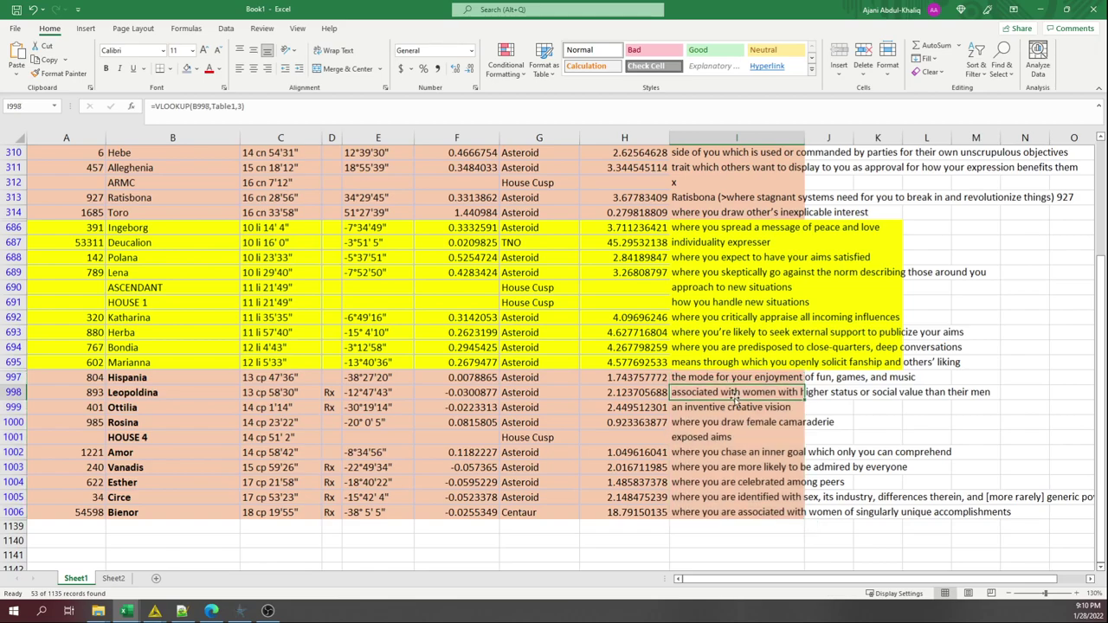
ctrl+click(732, 513)
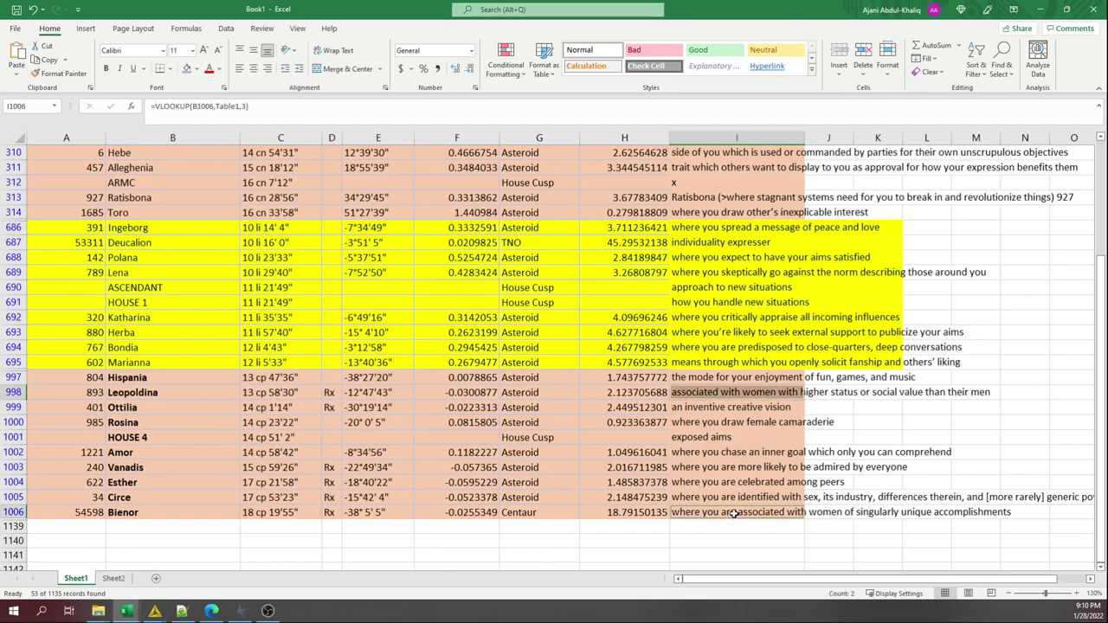
click(106, 69)
click(742, 463)
Review the Leopoldina interpretation in I998 against the surrounding House 4, House 1 and House 10 blocks.
scroll(716, 437, up, 4)
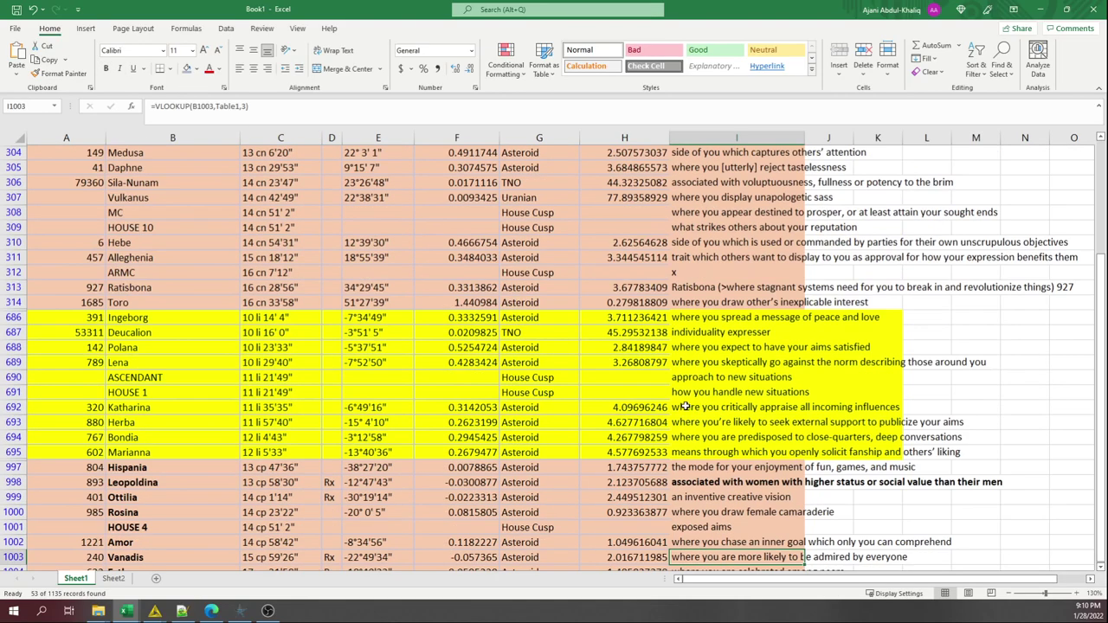
scroll(750, 390, down, 4)
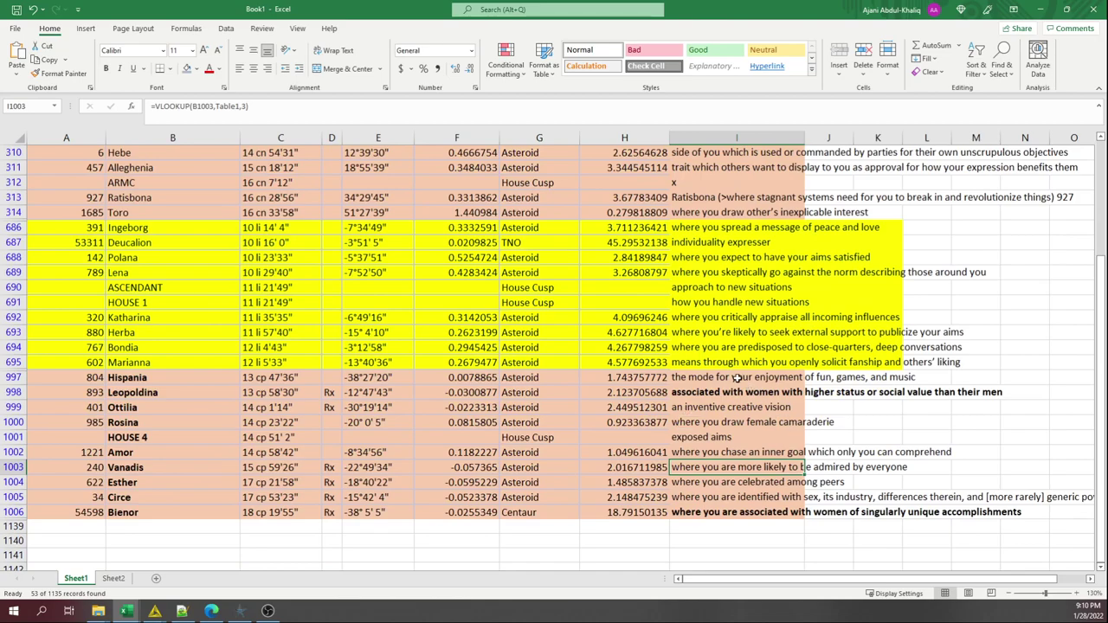
drag(736, 378, 363, 409)
drag(73, 390, 737, 392)
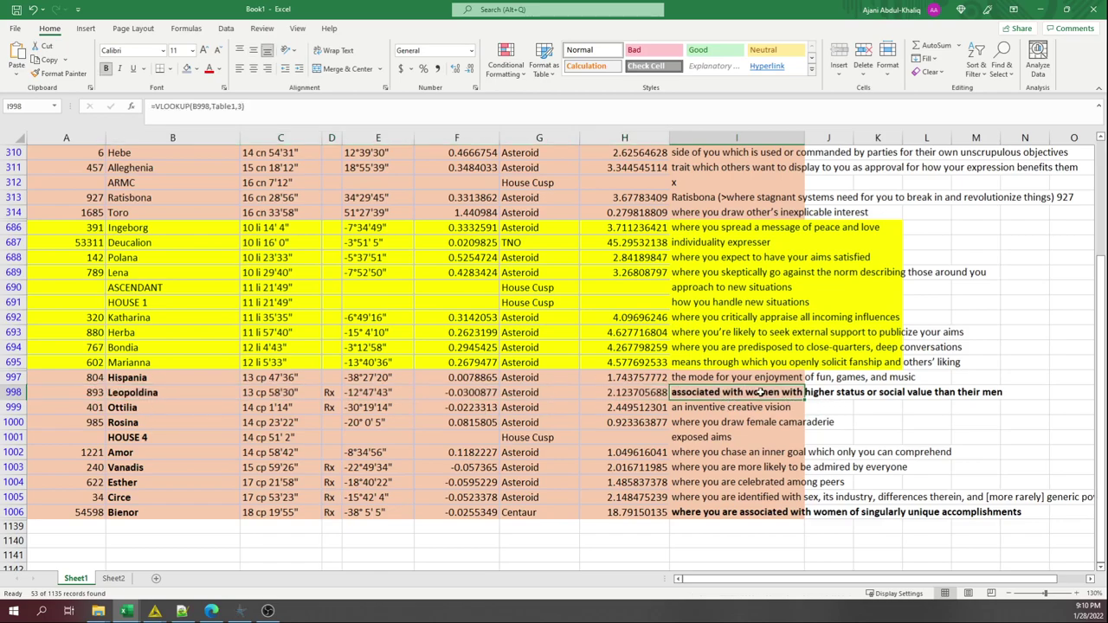
scroll(757, 393, up, 3)
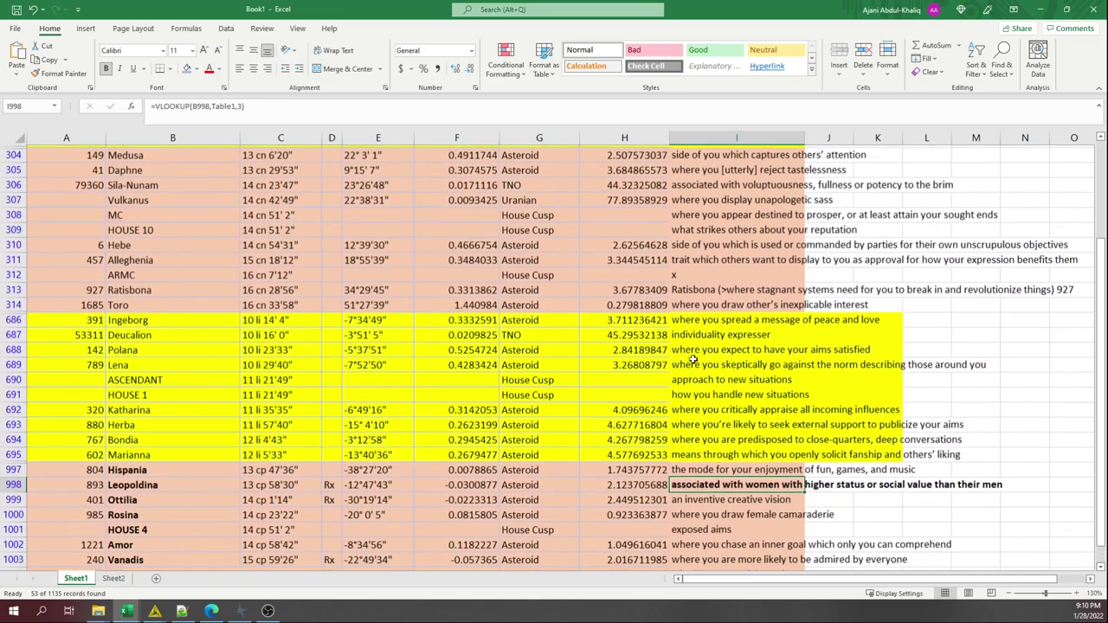
scroll(719, 422, down, 4)
scroll(718, 422, up, 1)
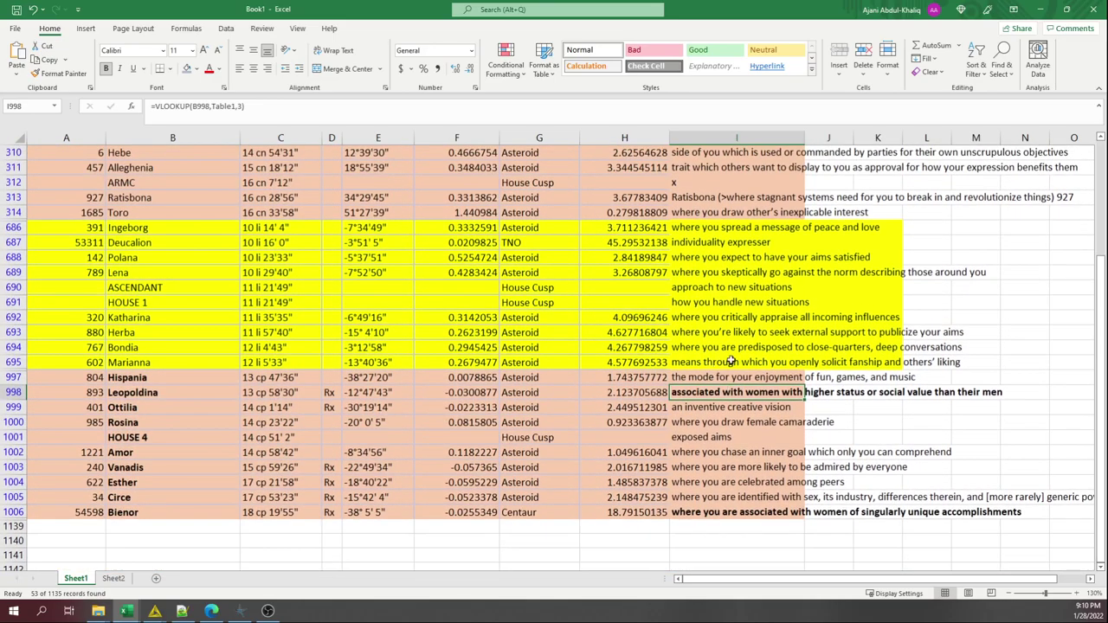
Read the Ascendant and House 1 block's interpretations in I686:I695, checking the two house cusp names in B690:B691.
drag(731, 362, 731, 230)
click(129, 300)
drag(130, 300, 130, 288)
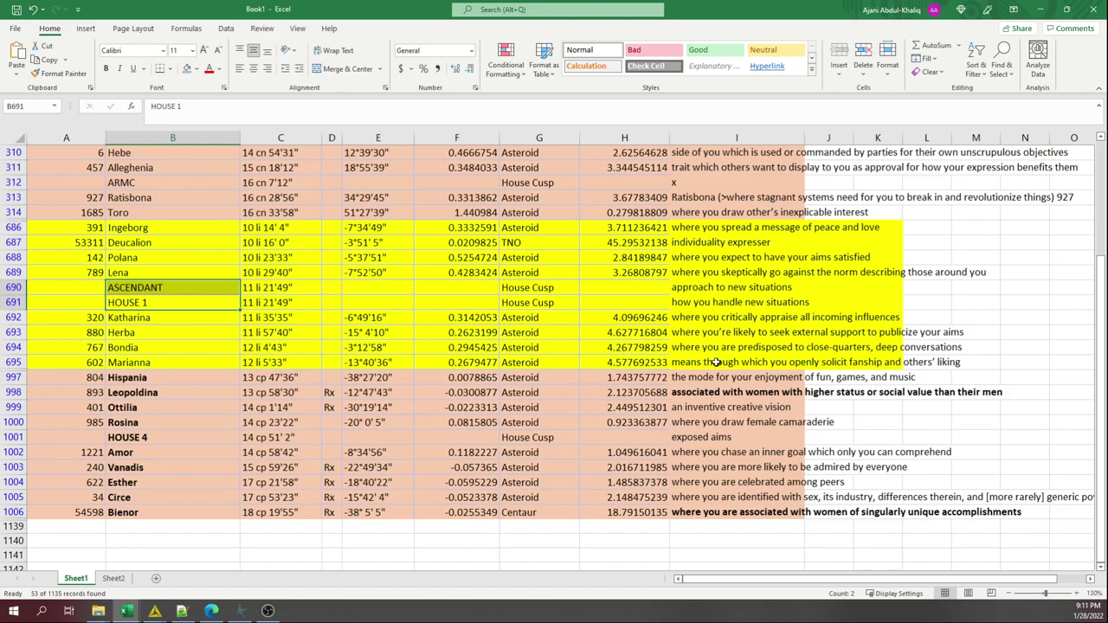
drag(717, 361, 708, 246)
Read the MC and House 10 block's interpretations in I304:I314, focusing on the Sila-Nunam entry.
scroll(715, 356, up, 4)
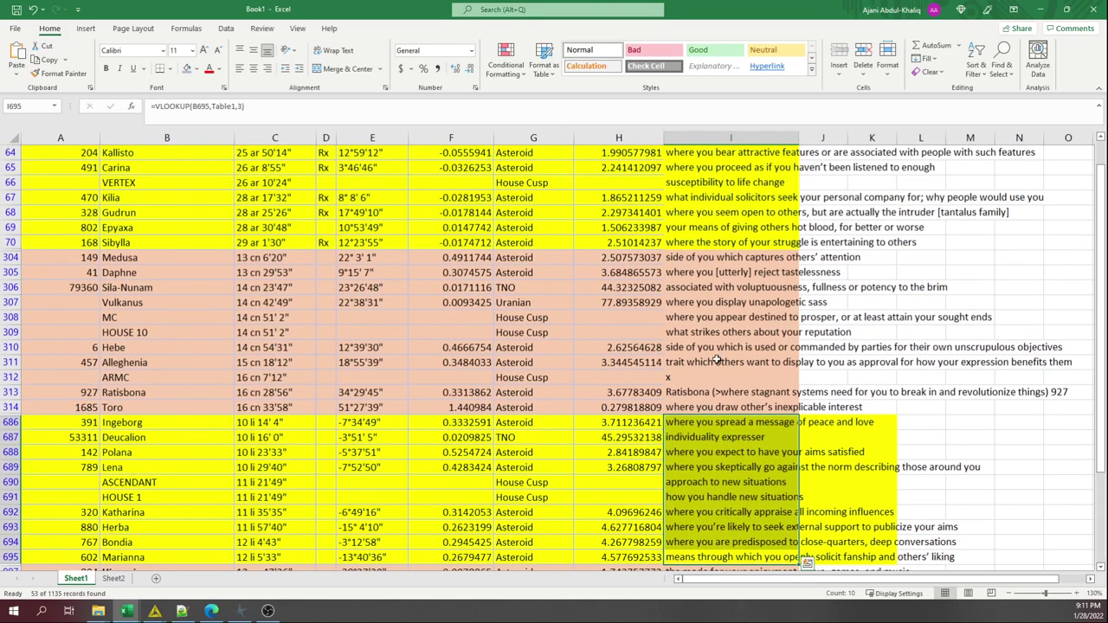
scroll(717, 360, up, 1)
drag(742, 452, 727, 303)
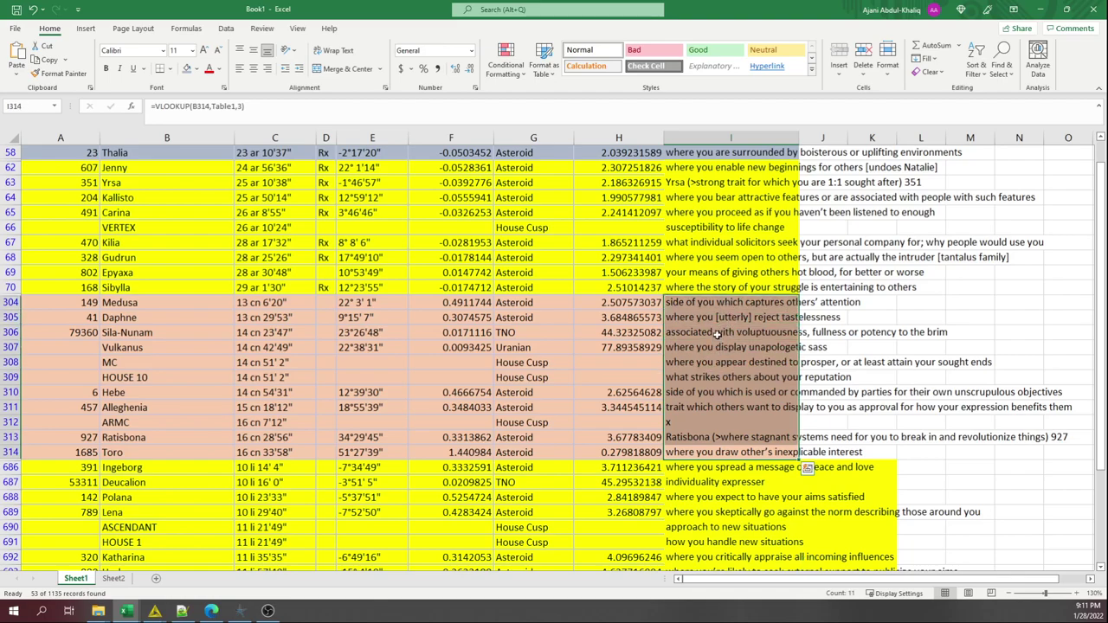
click(720, 333)
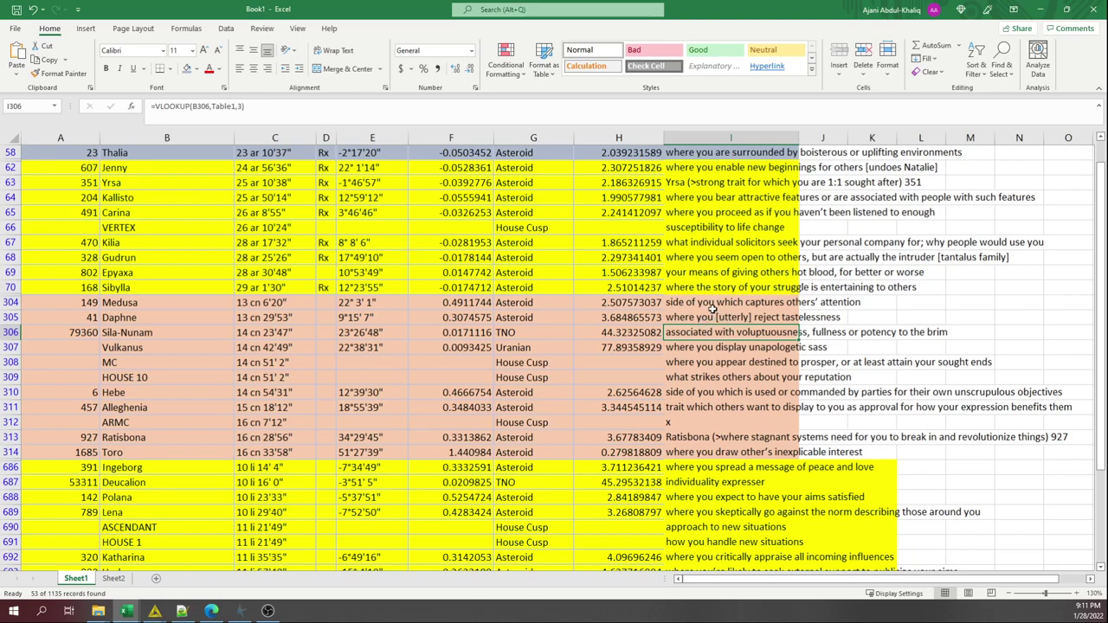
drag(710, 305, 711, 454)
Examine the Aegle and Gerda interpretations in I35:I36 of the House 7 block.
scroll(734, 474, up, 5)
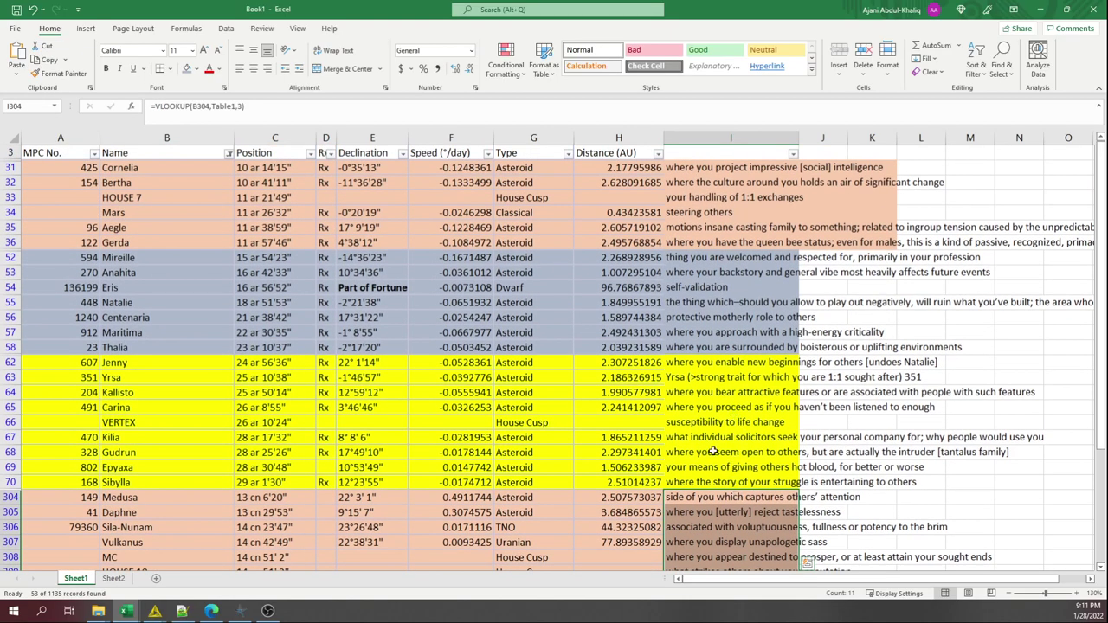
scroll(715, 302, up, 1)
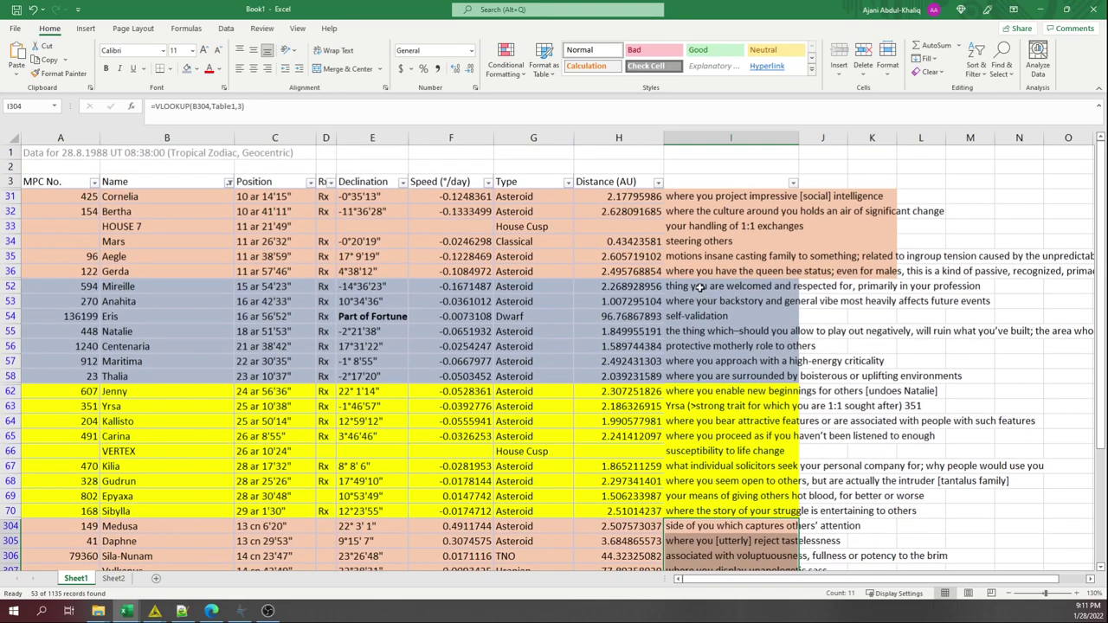
mouse_move(706, 274)
mouse_down()
mouse_move(717, 197)
mouse_move(713, 259)
mouse_up()
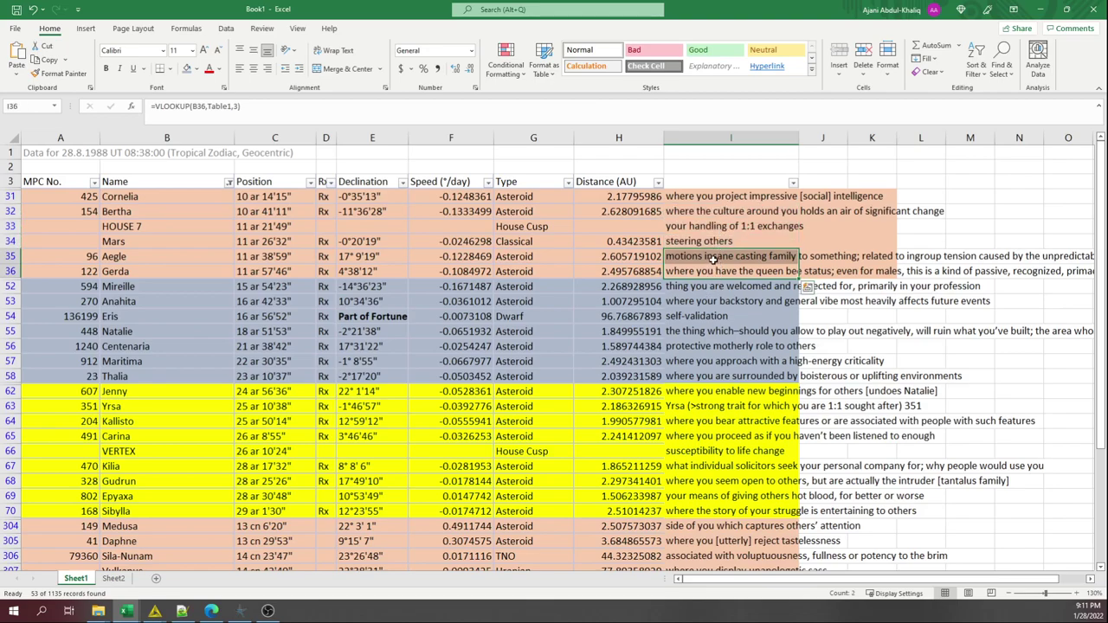
click(711, 259)
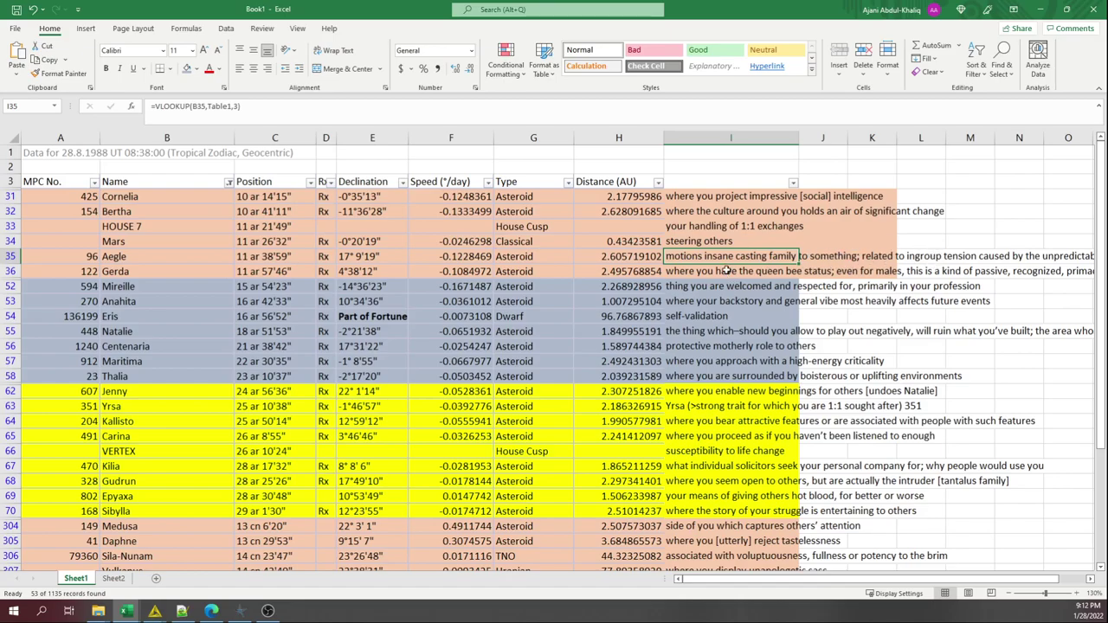
Read the Vertex block's interpretations in I62:I70, focusing on the Yrsa entry.
scroll(719, 269, down, 3)
scroll(718, 277, up, 3)
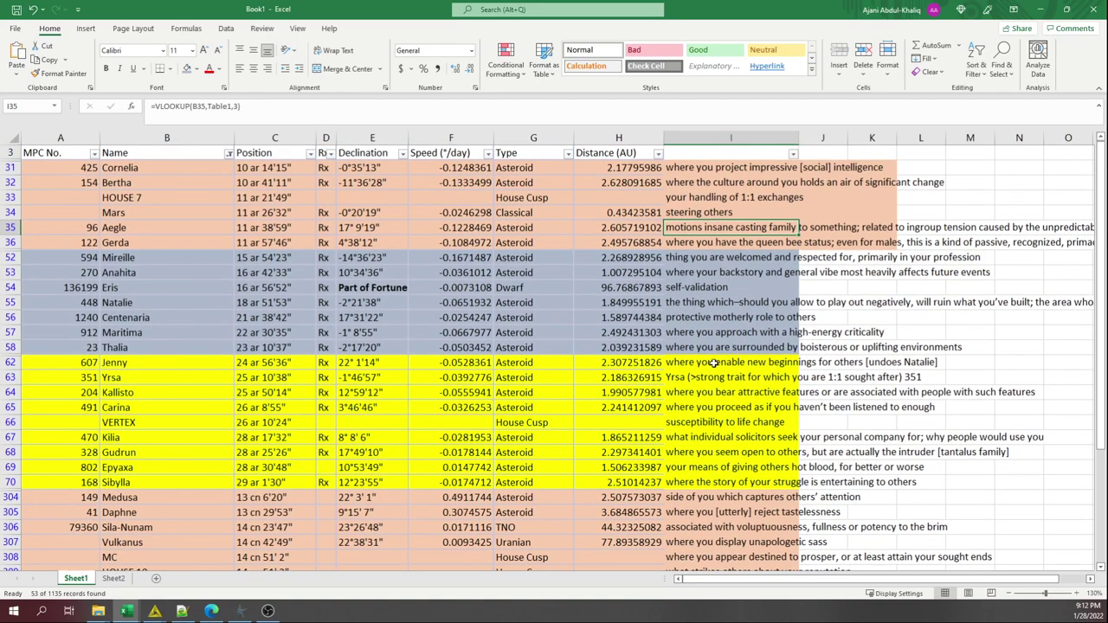
click(697, 377)
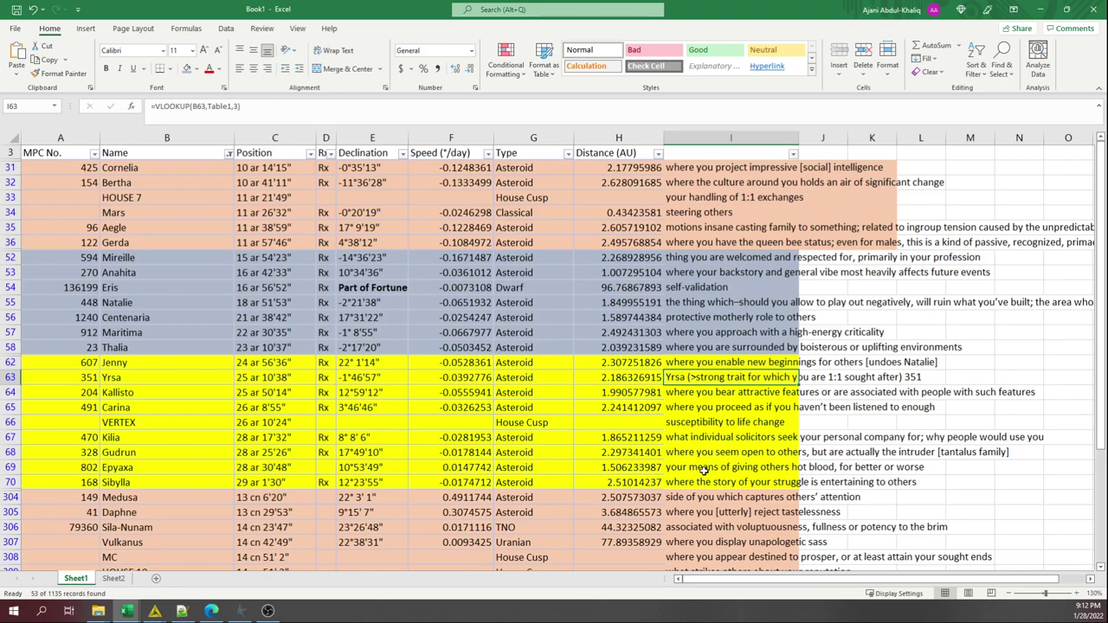
drag(704, 482, 715, 363)
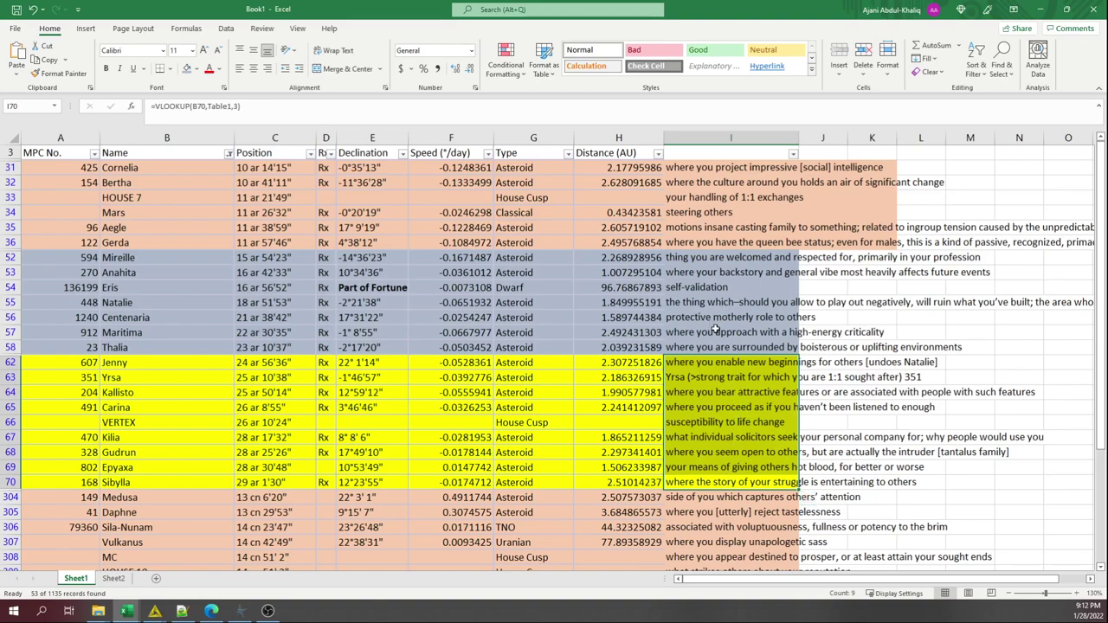
Read the Part of Fortune block's interpretations in I52:I58 and examine the rows around Eris and Natalie.
click(710, 258)
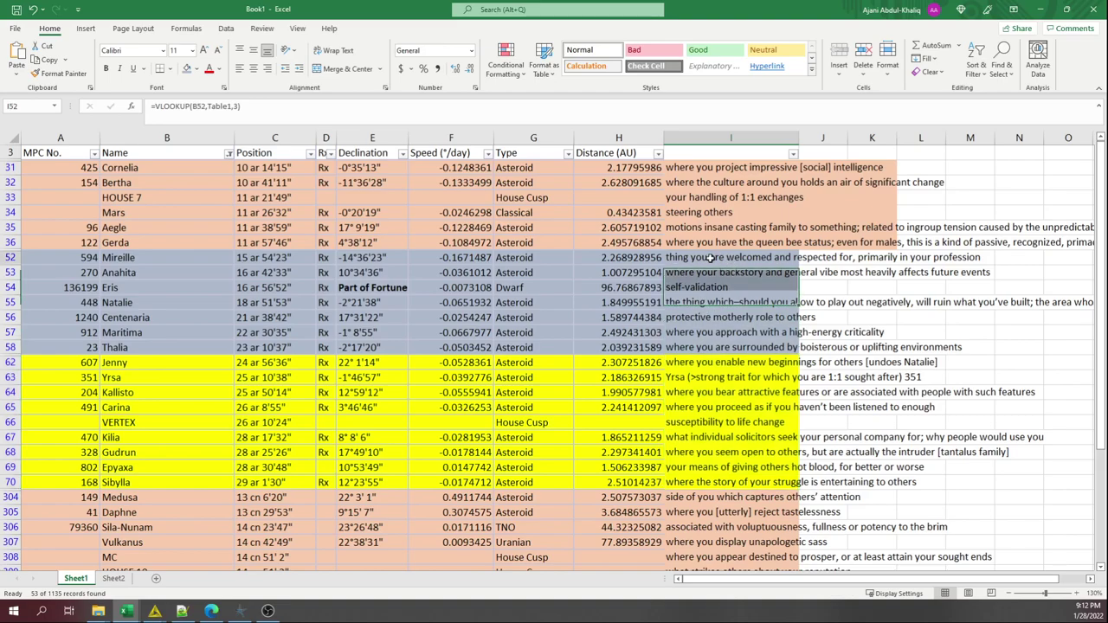
drag(710, 258, 712, 347)
click(184, 284)
drag(185, 285, 736, 313)
click(565, 321)
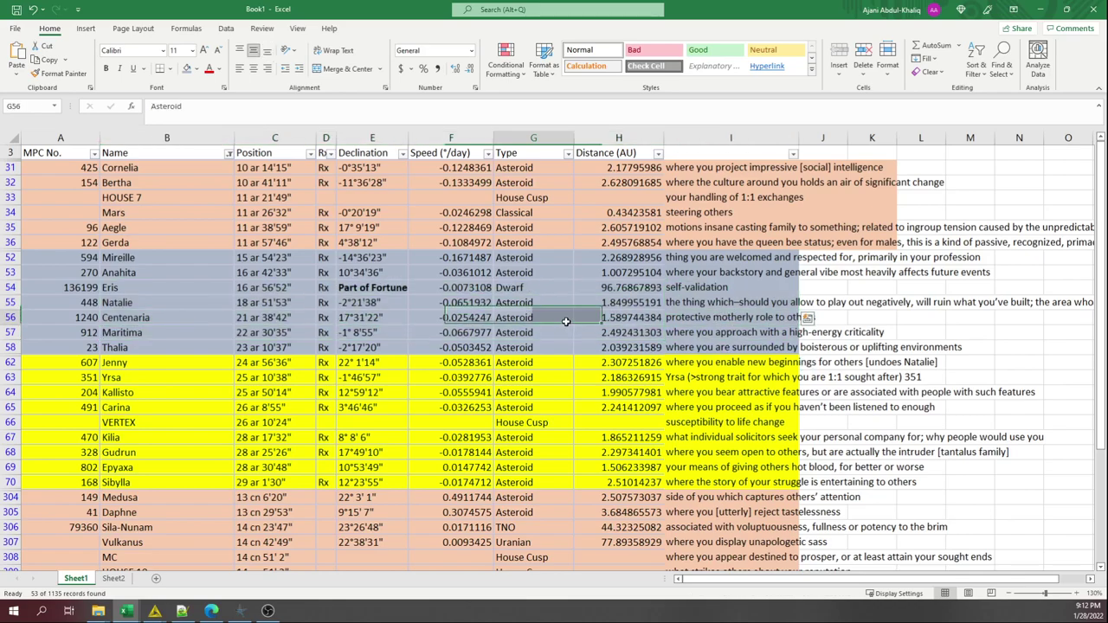
Compare the House 7, Part of Fortune and Vertex blocks by going through their interpretations in I31:I70.
scroll(667, 332, up, 1)
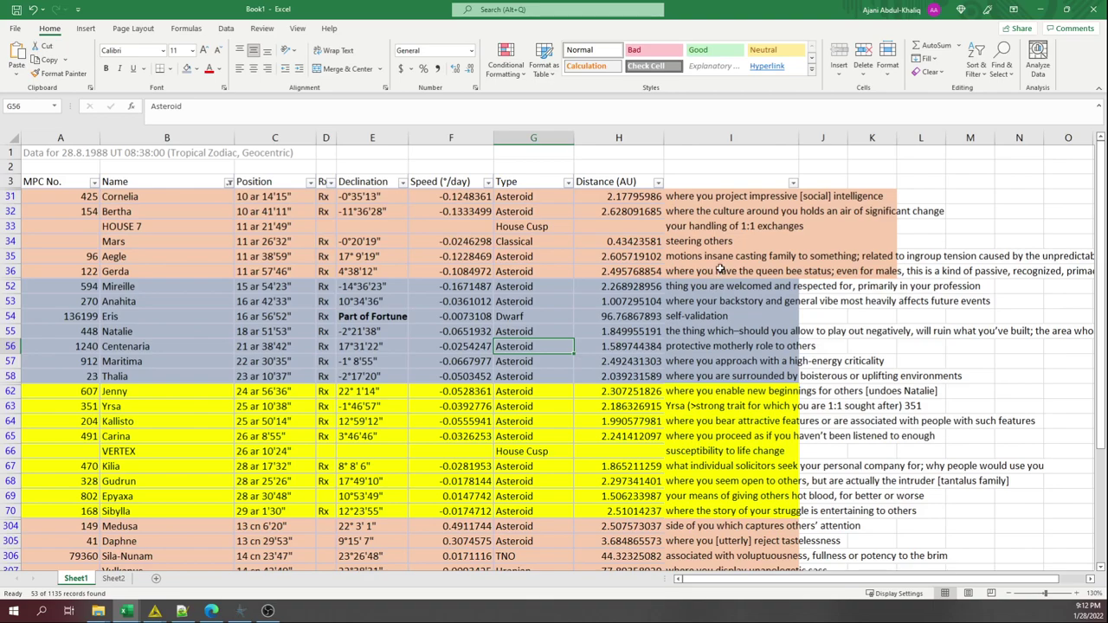
drag(720, 270, 722, 196)
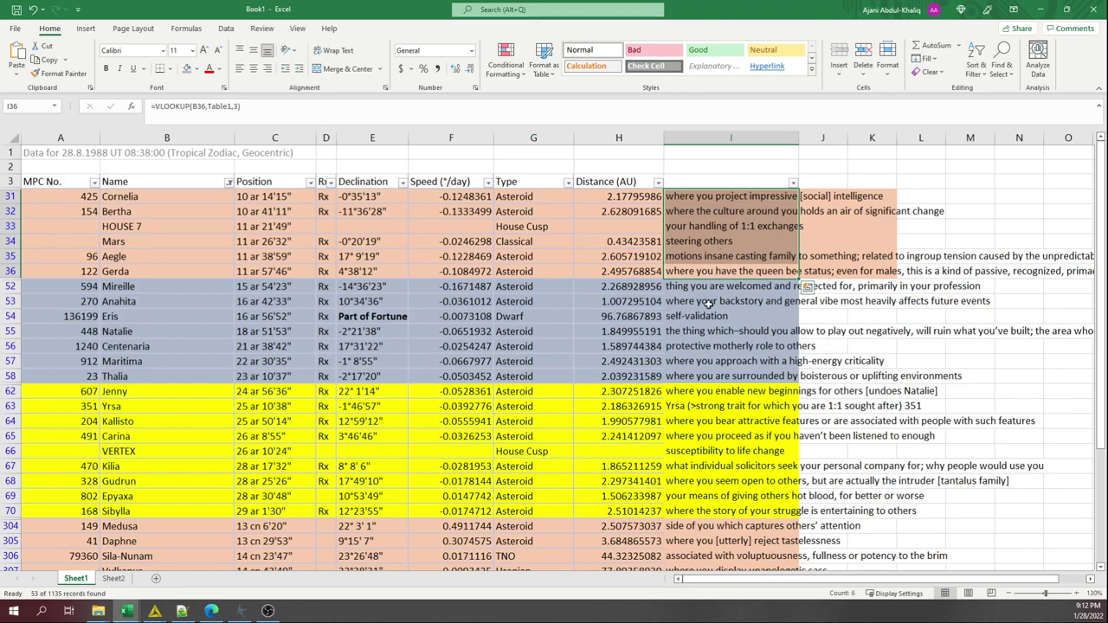
drag(708, 286, 708, 361)
drag(326, 315, 519, 333)
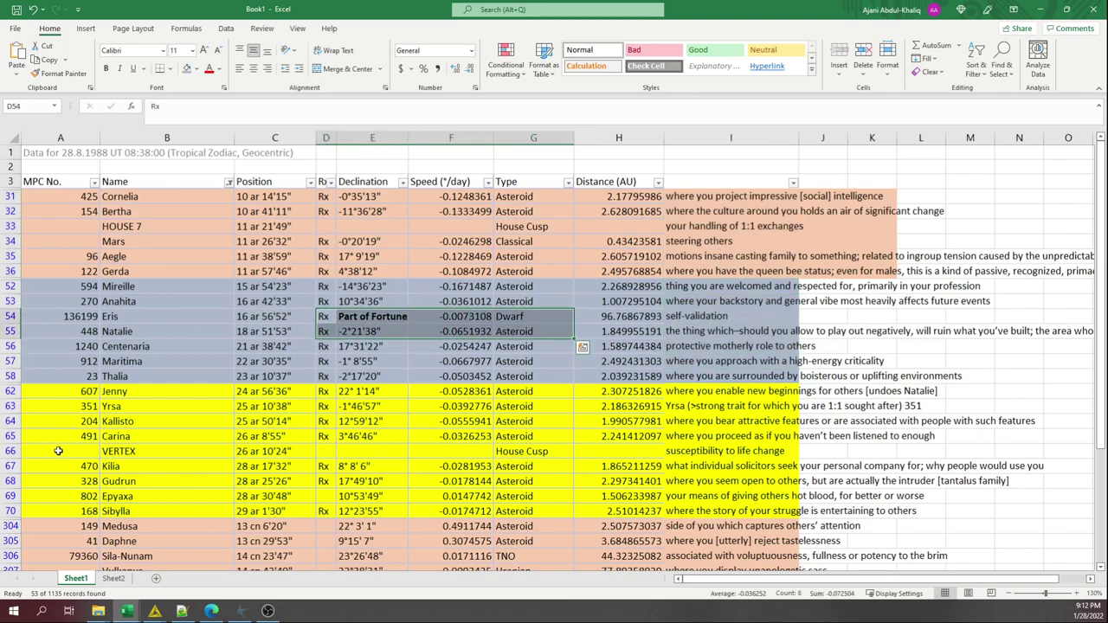
drag(58, 451, 345, 481)
click(734, 391)
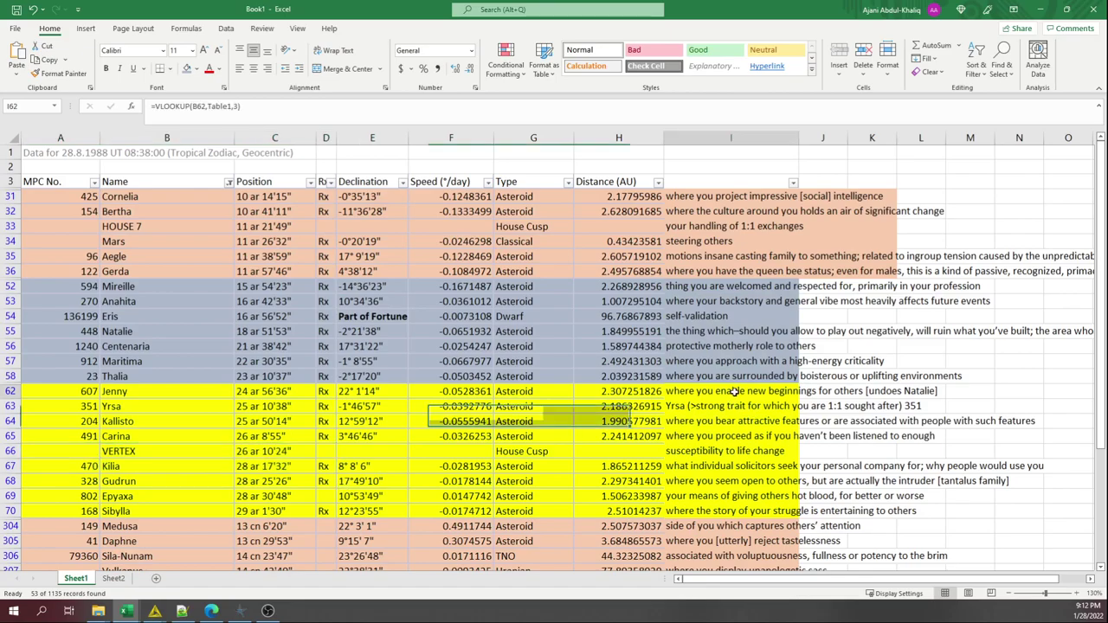
drag(734, 391, 732, 505)
Return to the MC and House 10 block and examine the Hebe interpretation in I310.
scroll(743, 460, down, 3)
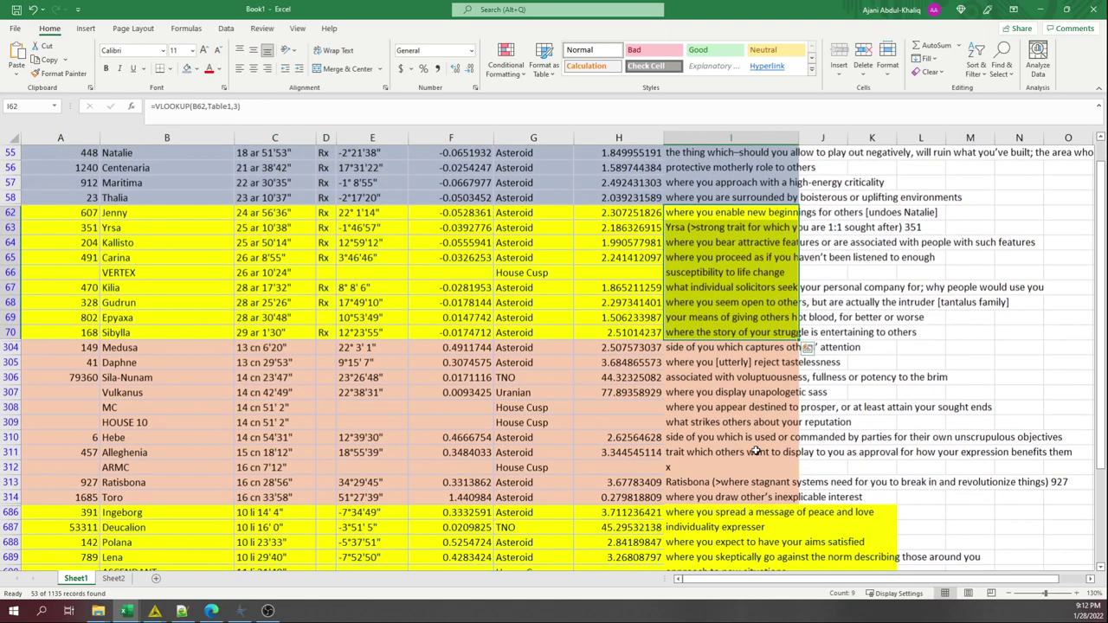
scroll(756, 451, down, 2)
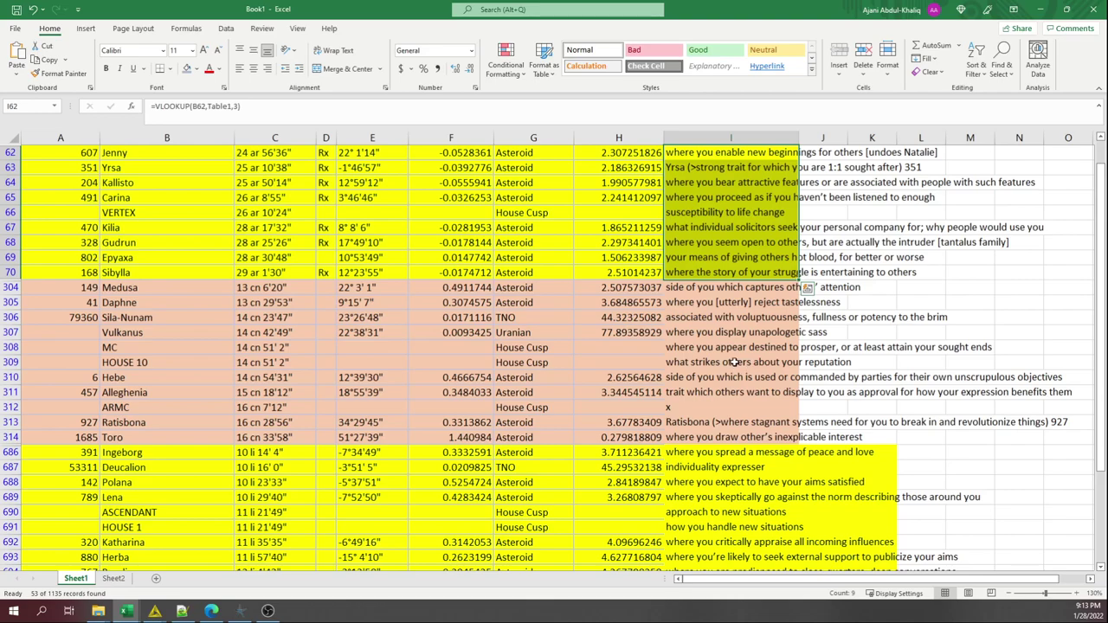
scroll(734, 363, down, 2)
scroll(734, 364, up, 1)
click(732, 335)
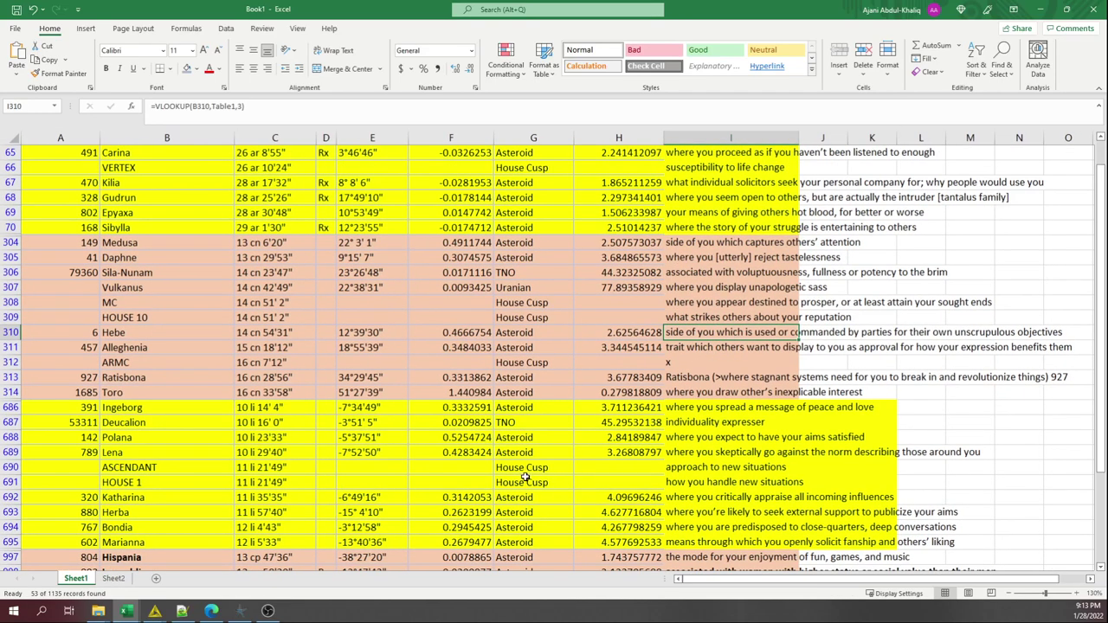